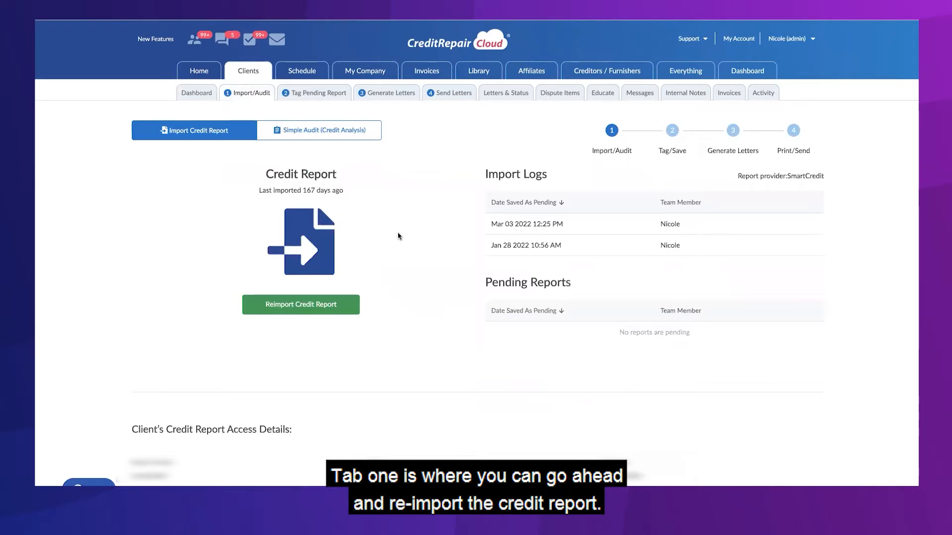
Reimport the client's credit report and review the updated bureau scores and credit score factor updates
click(331, 307)
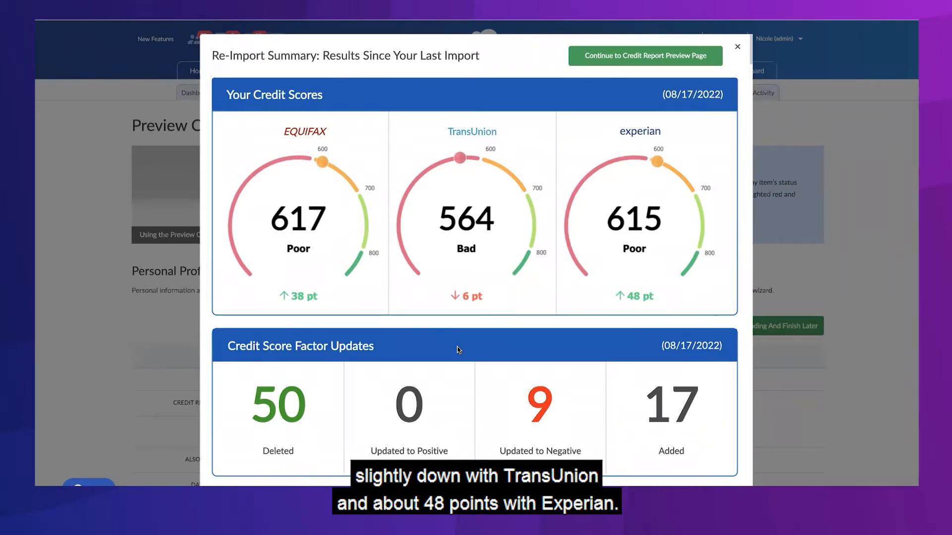
scroll(458, 350, down, 6)
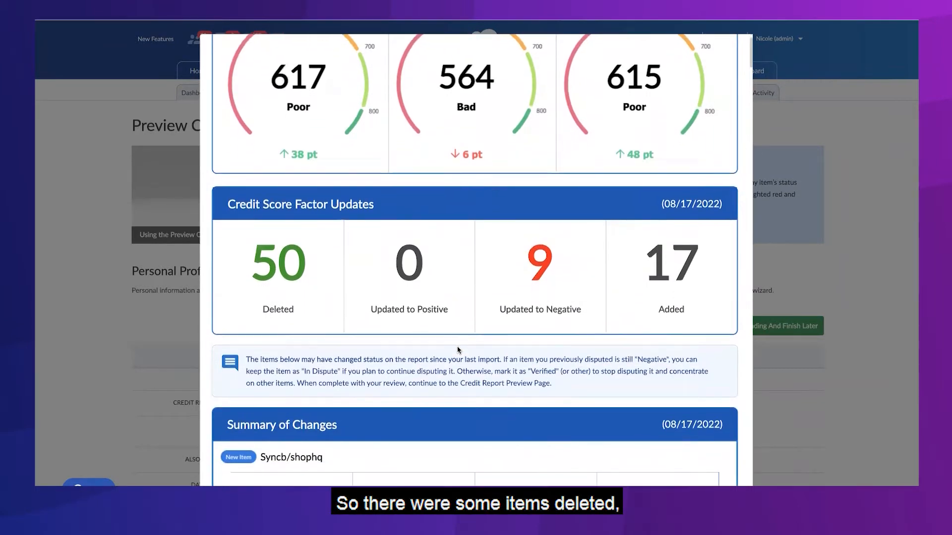
scroll(459, 350, down, 4)
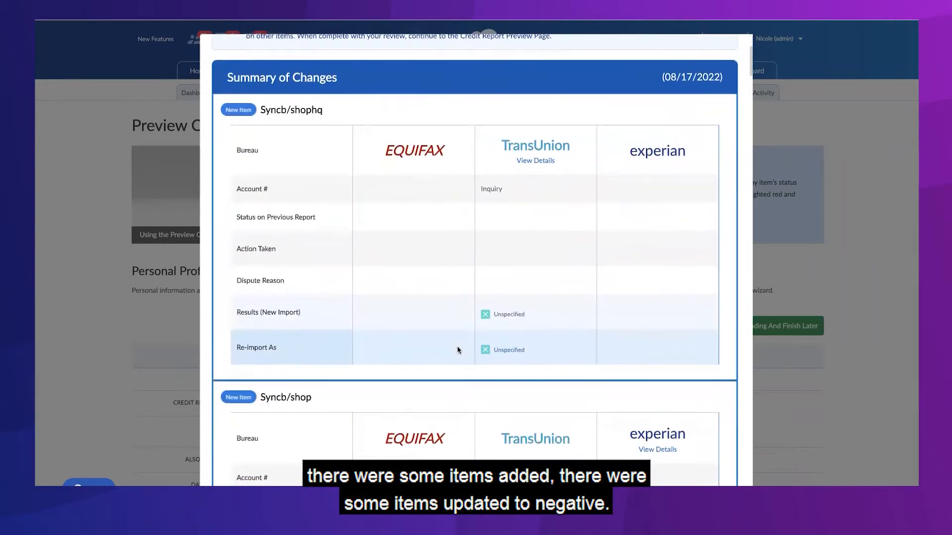
scroll(459, 350, up, 5)
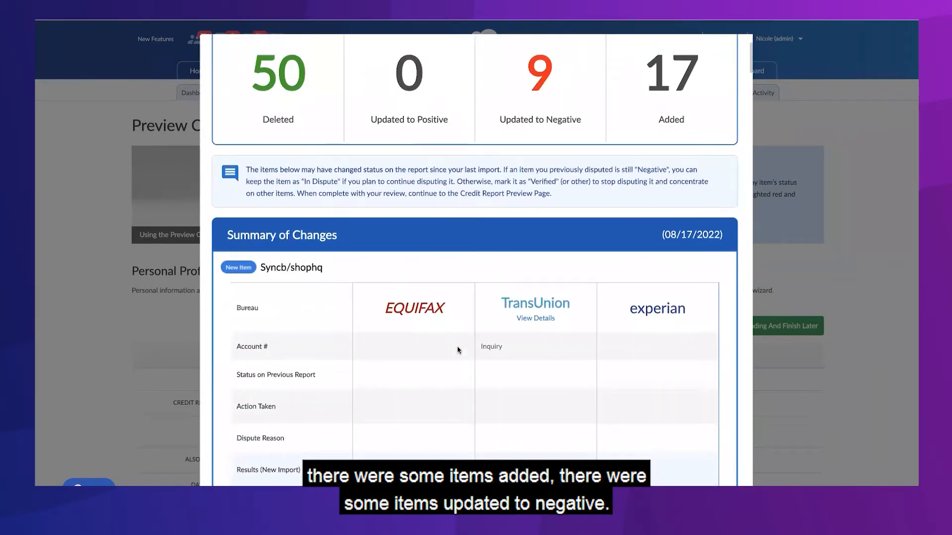
scroll(459, 350, down, 4)
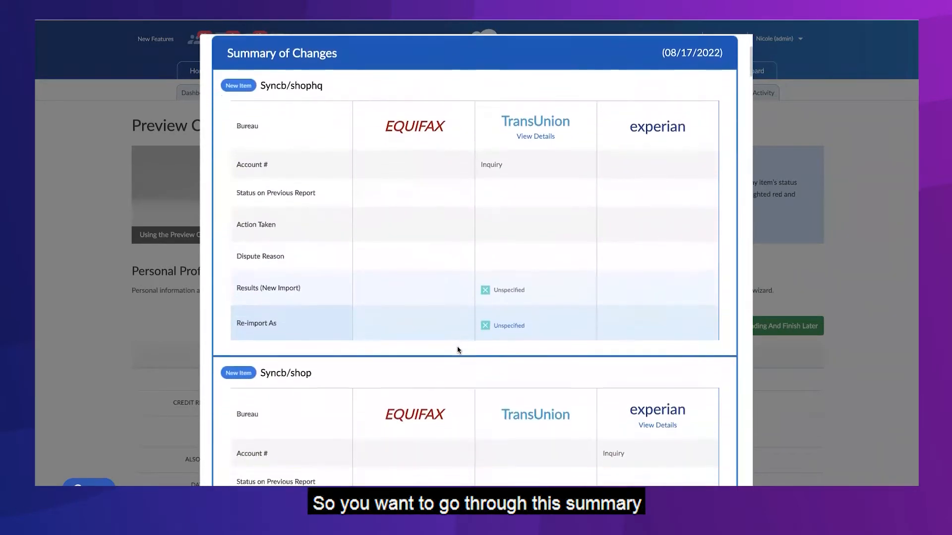
Go through the Summary of Changes, checking each account's action taken, new import result and re-import status per bureau
scroll(456, 350, down, 10)
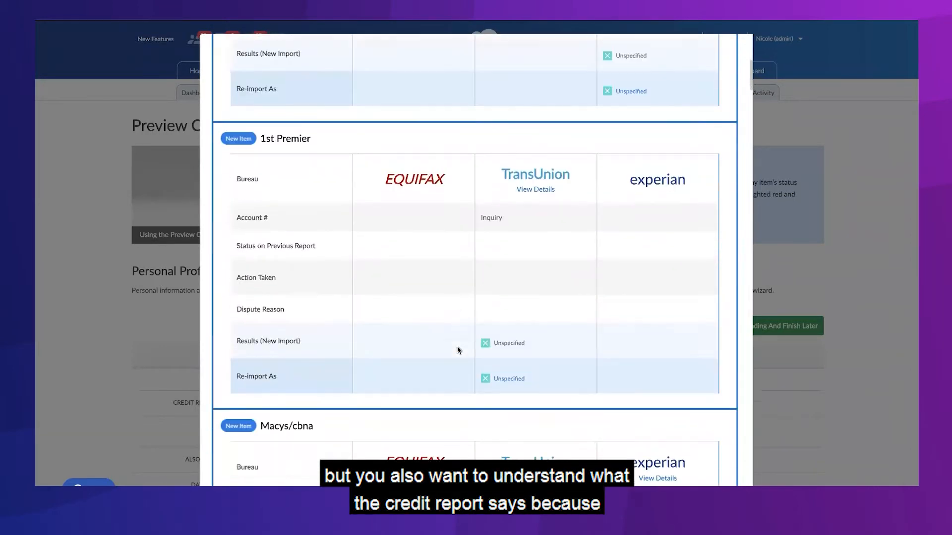
scroll(457, 350, down, 5)
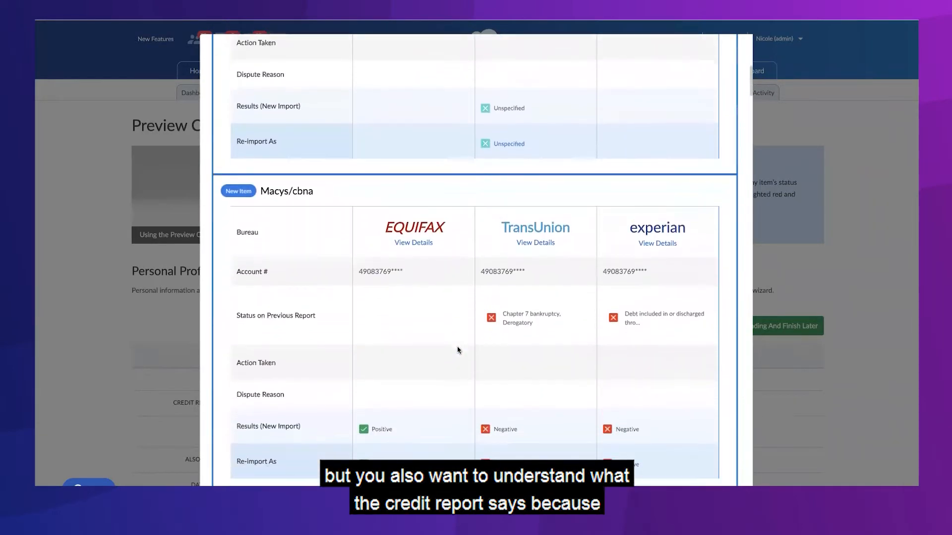
scroll(457, 349, down, 6)
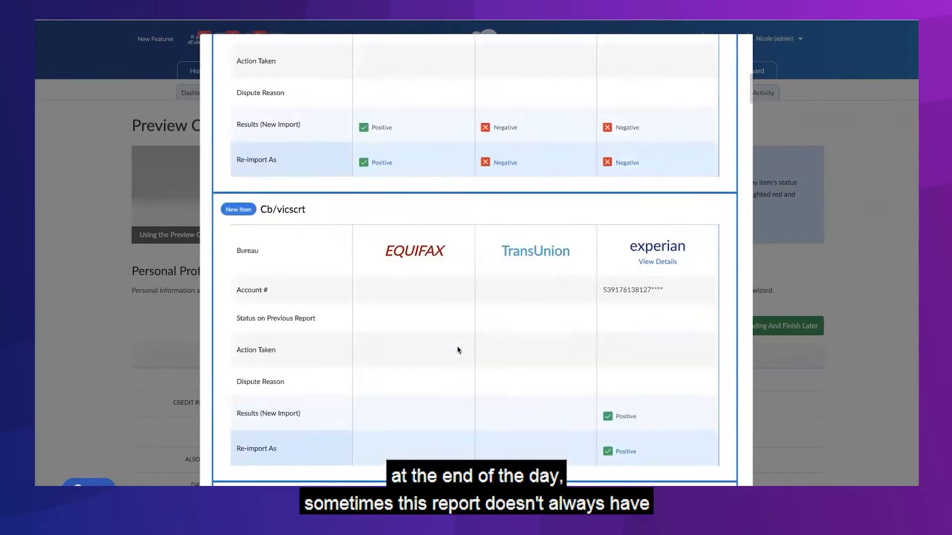
scroll(457, 350, down, 10)
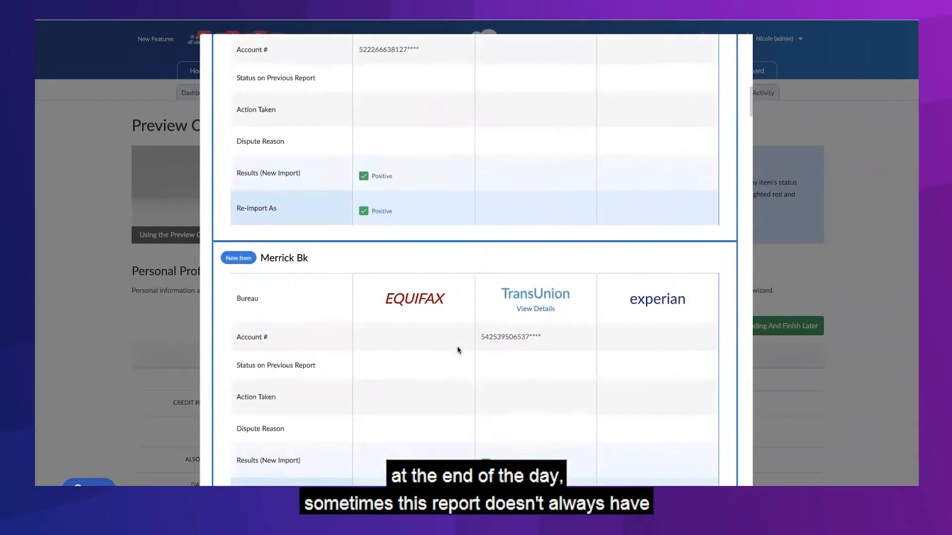
scroll(457, 349, down, 11)
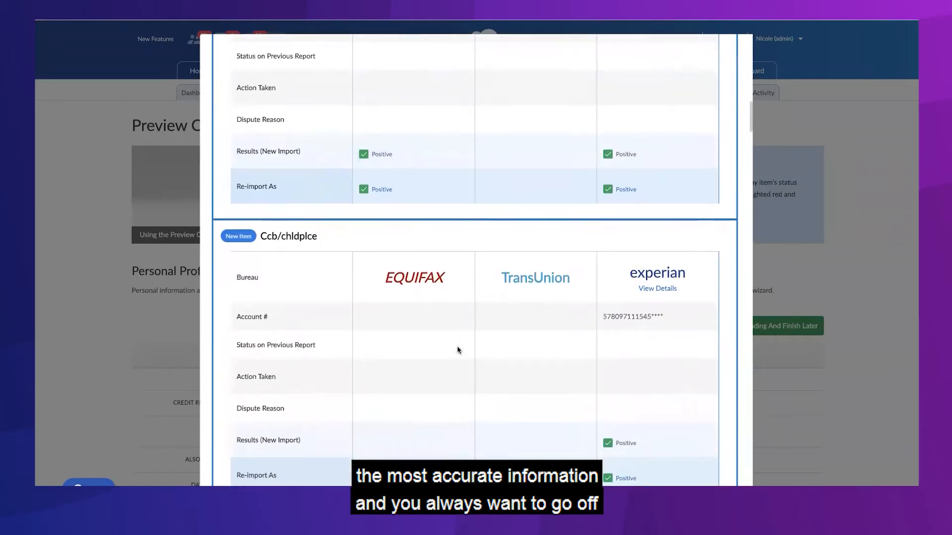
scroll(457, 350, down, 8)
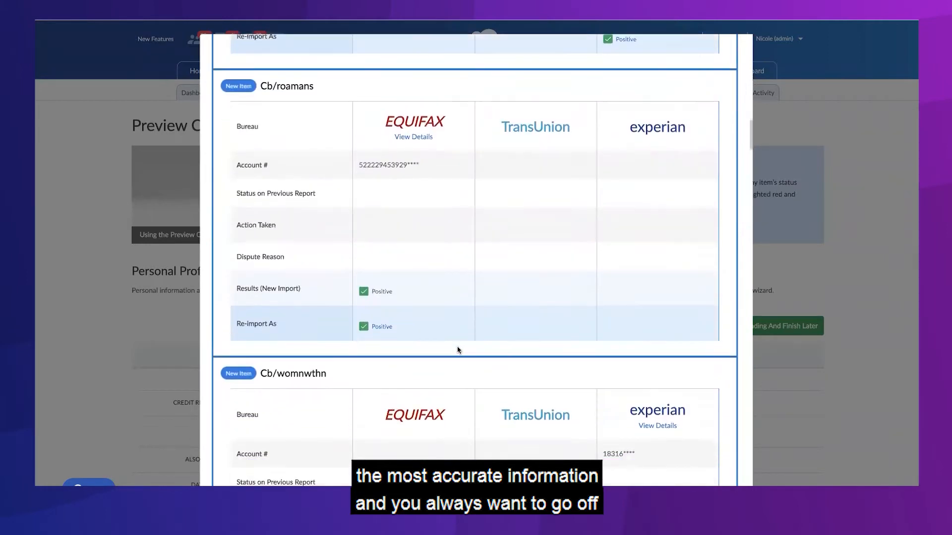
scroll(457, 350, down, 11)
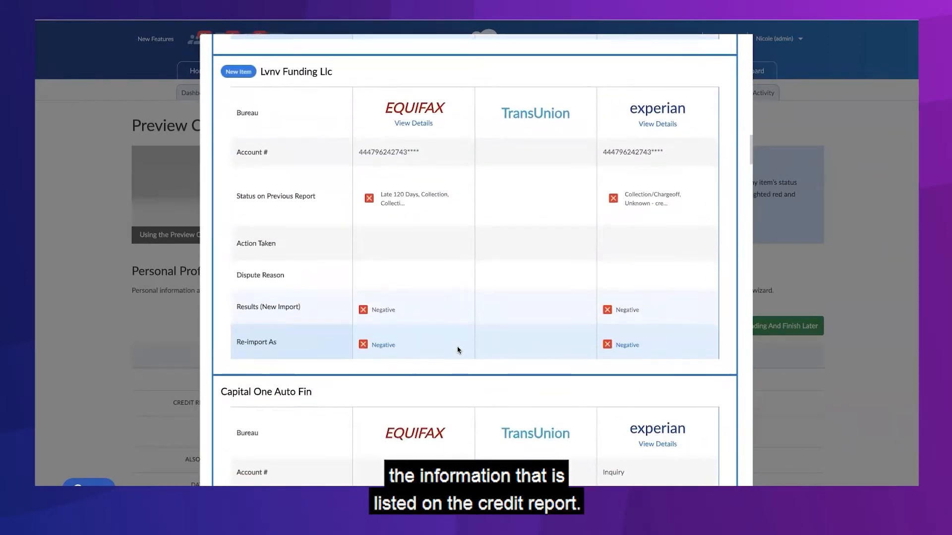
scroll(457, 350, down, 4)
scroll(457, 350, down, 13)
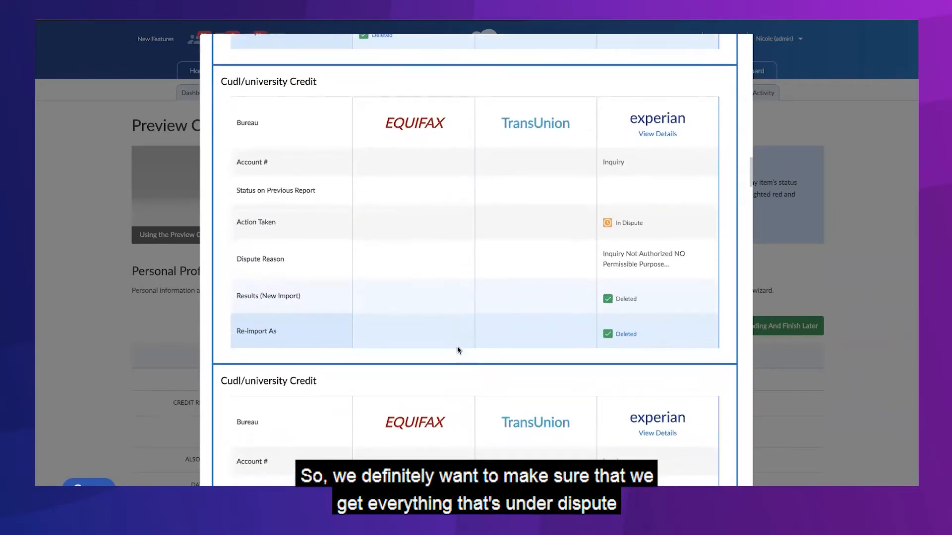
scroll(457, 350, down, 10)
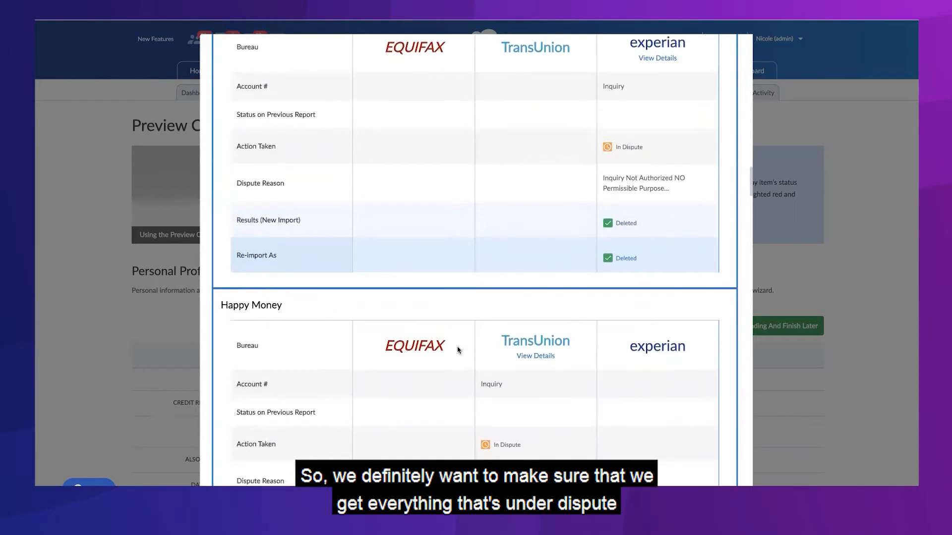
scroll(457, 350, down, 17)
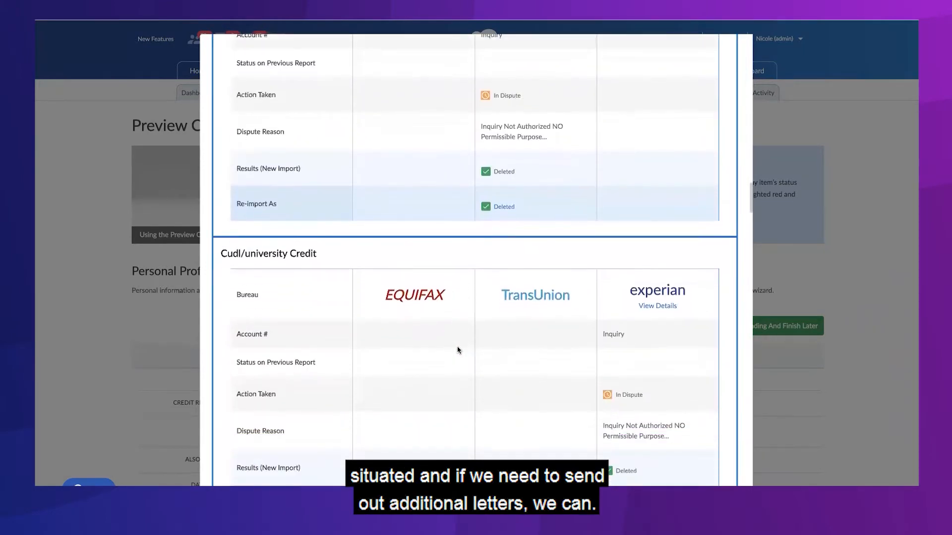
scroll(457, 350, down, 17)
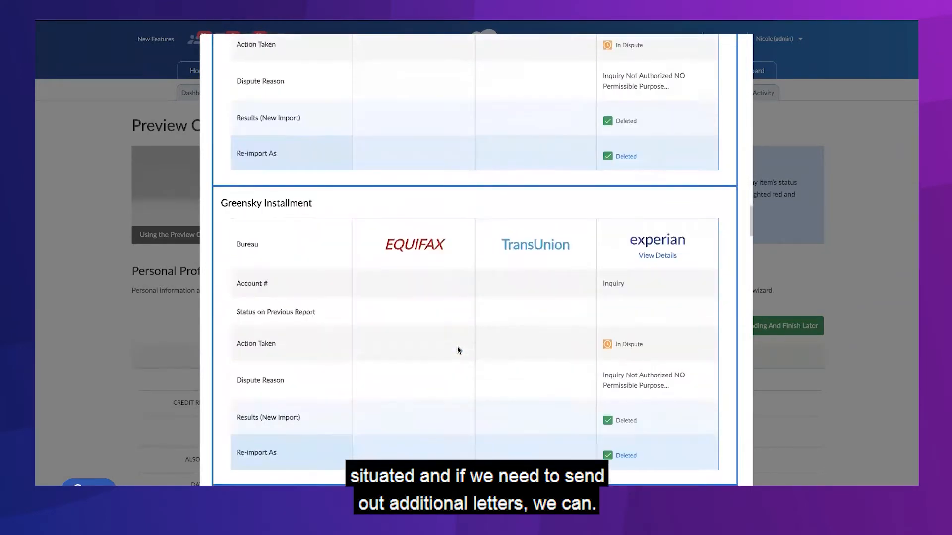
scroll(457, 350, down, 17)
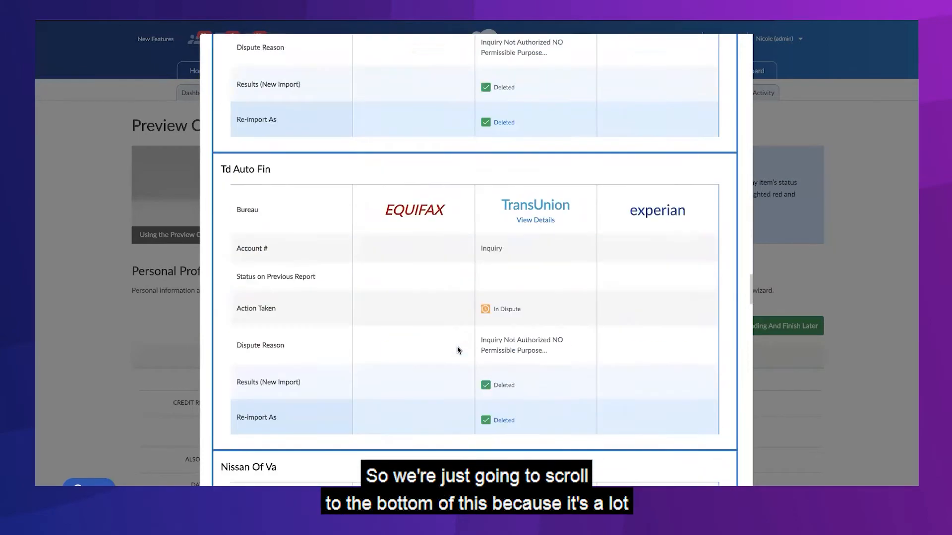
scroll(457, 350, down, 17)
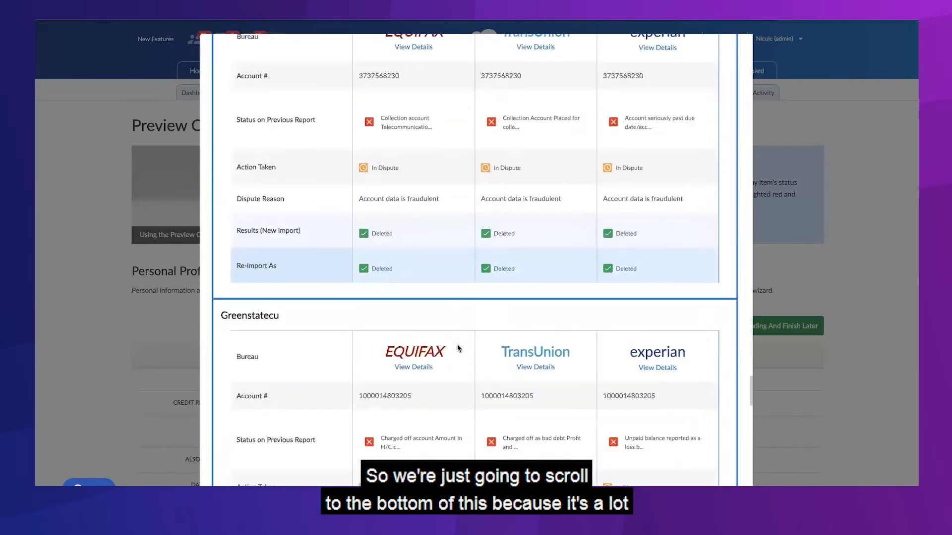
scroll(457, 348, down, 15)
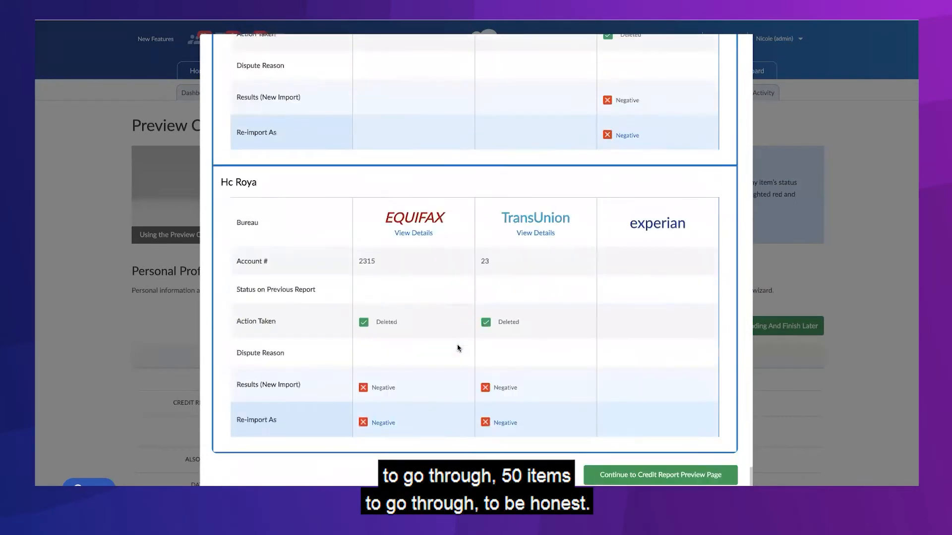
scroll(458, 348, down, 5)
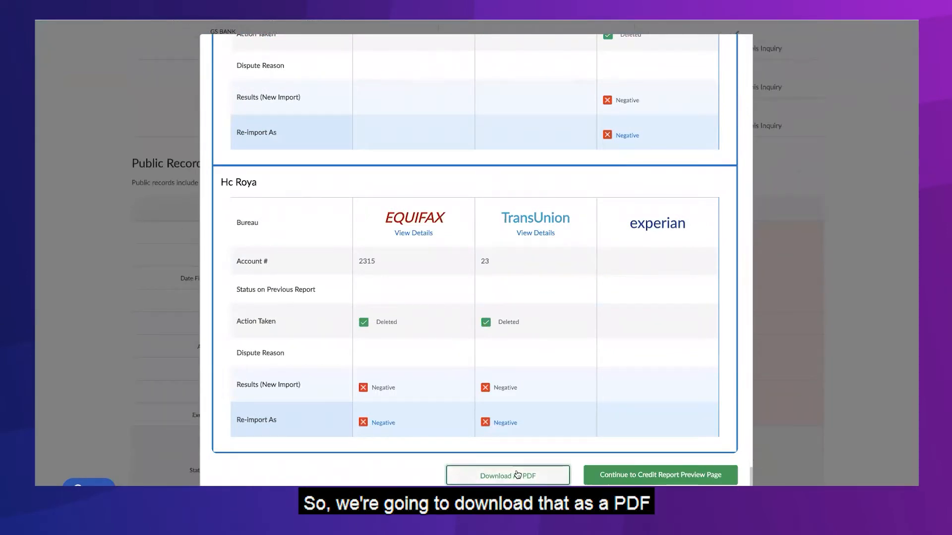
Download the re-import summary as a PDF and continue to the credit report preview page
click(517, 475)
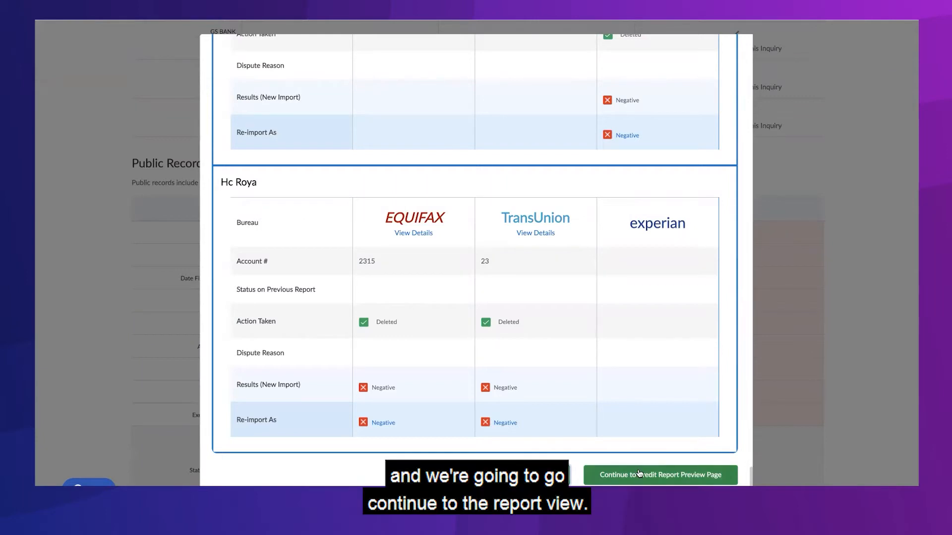
click(646, 479)
scroll(489, 299, up, 6)
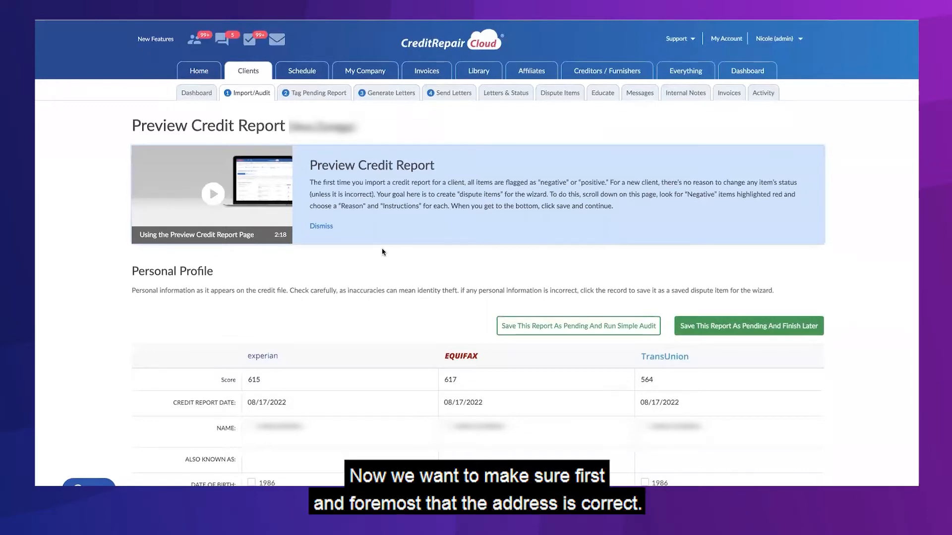
Mark the incorrect addresses in the Personal Profile: TransUnion's current address, Equifax's second previous address, and Experian's first and third previous addresses
scroll(382, 251, down, 5)
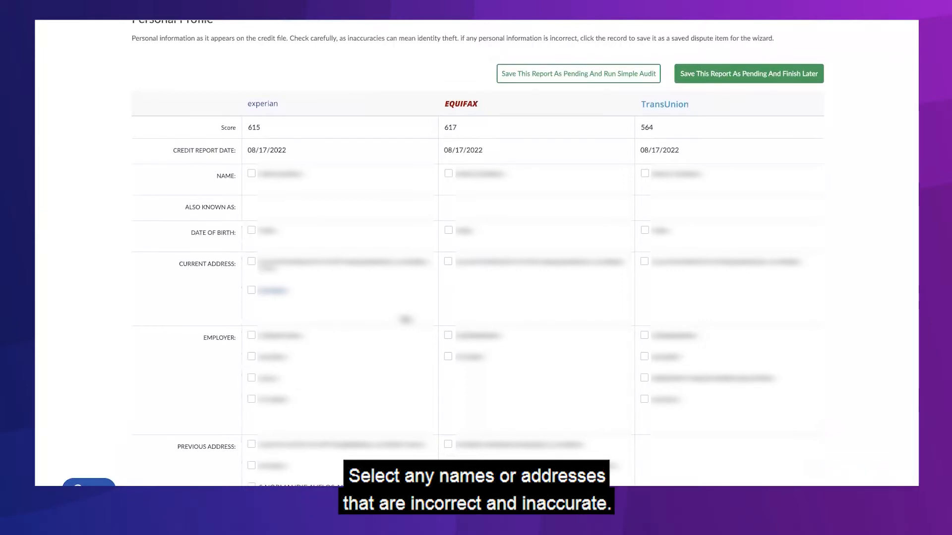
click(447, 246)
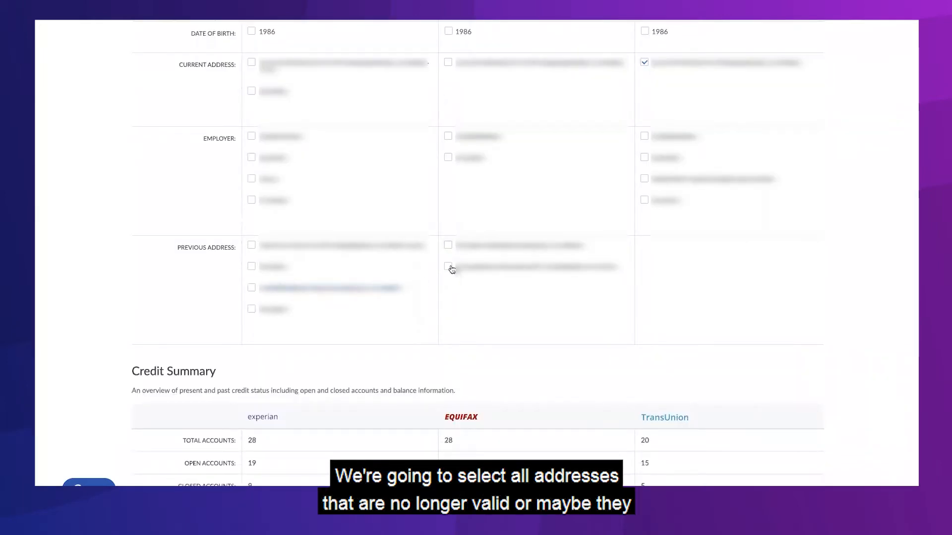
click(448, 267)
click(251, 287)
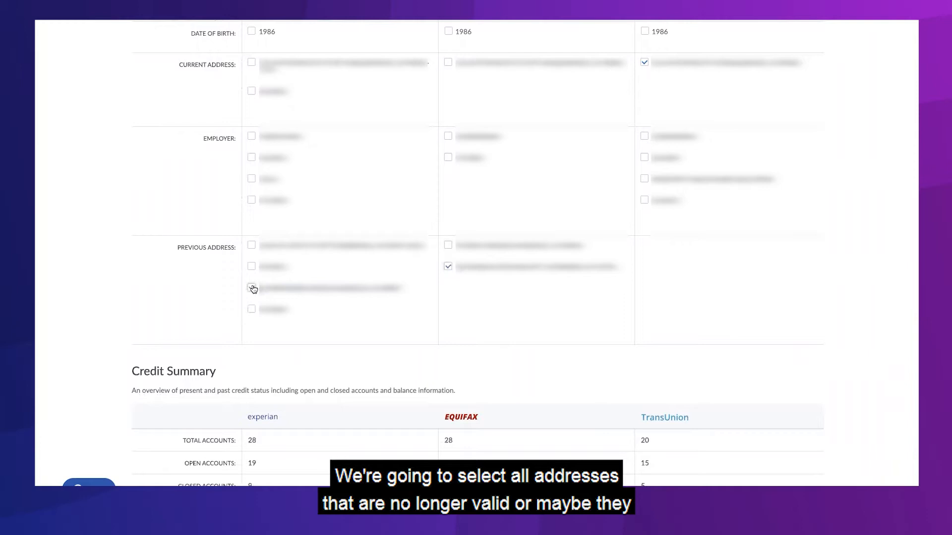
click(251, 245)
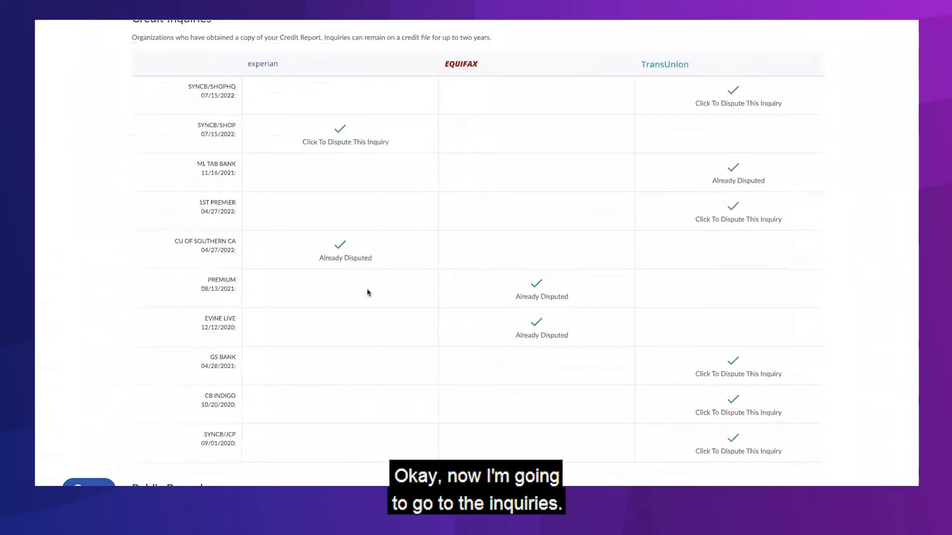
Examine the Credit Inquiries for undisputed entries that are not tied to open, active lines of credit
scroll(367, 293, down, 2)
scroll(367, 292, up, 3)
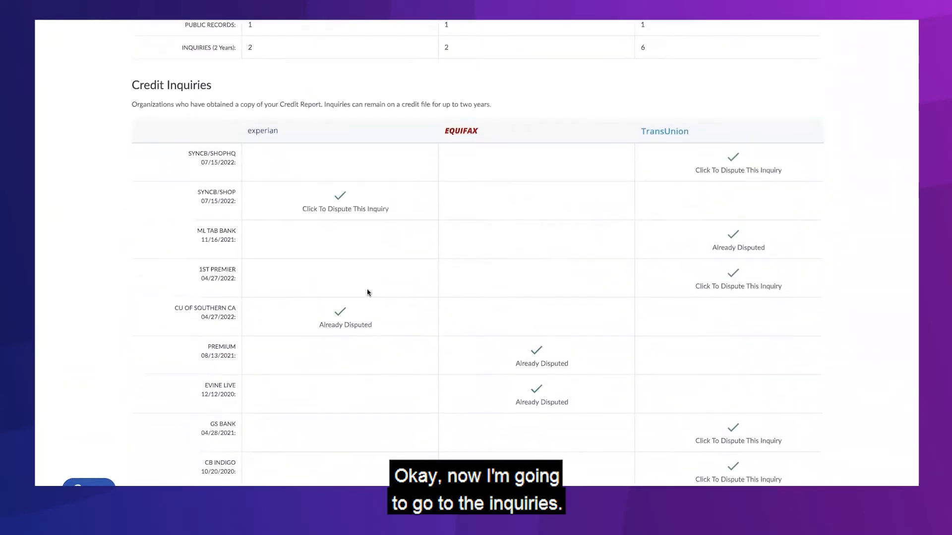
scroll(367, 292, down, 1)
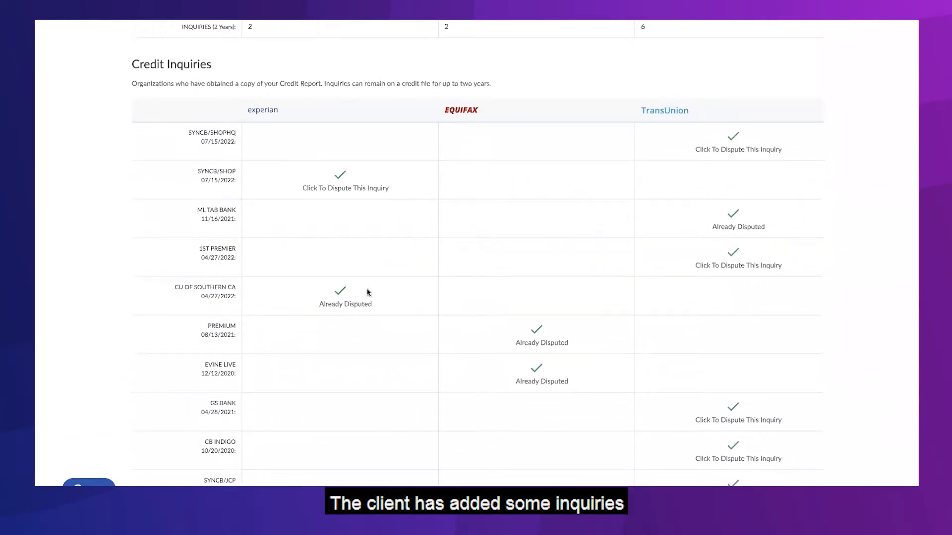
scroll(367, 292, down, 4)
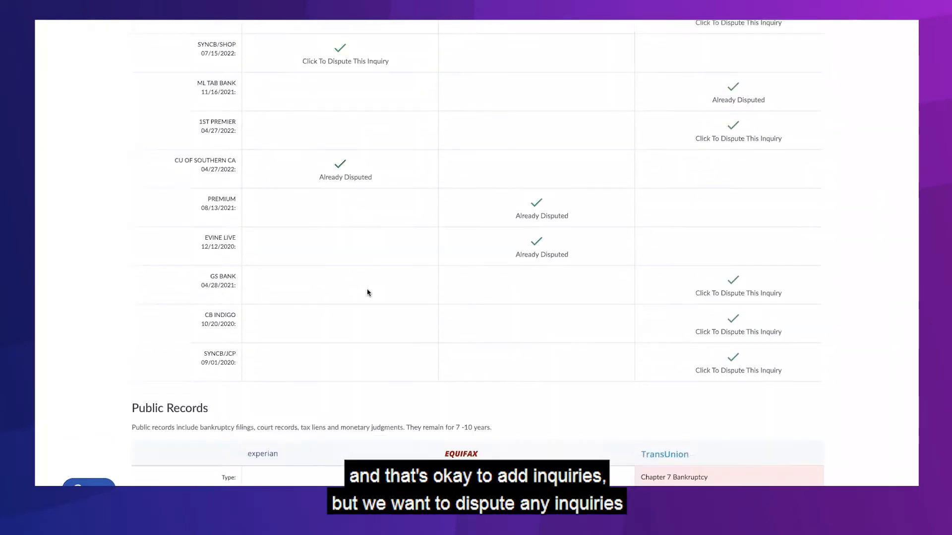
scroll(367, 292, up, 2)
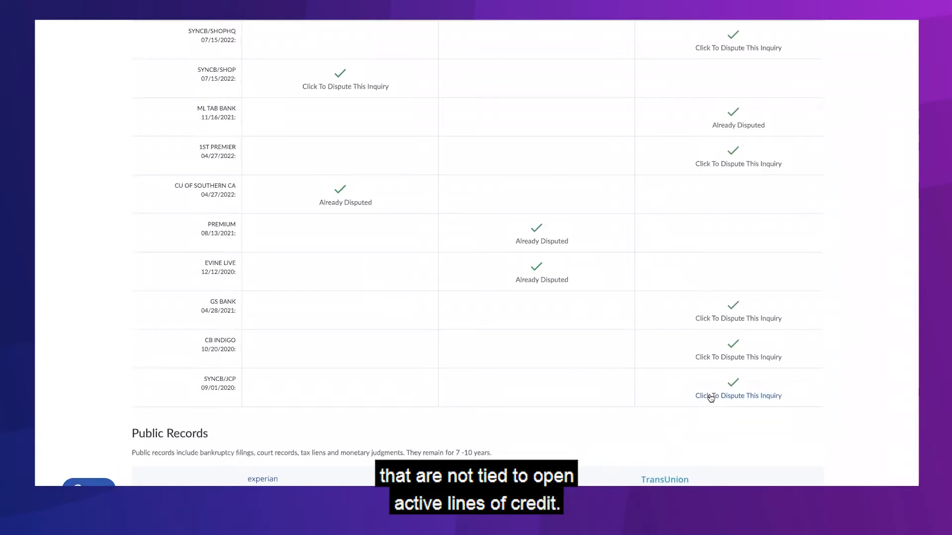
scroll(692, 388, up, 2)
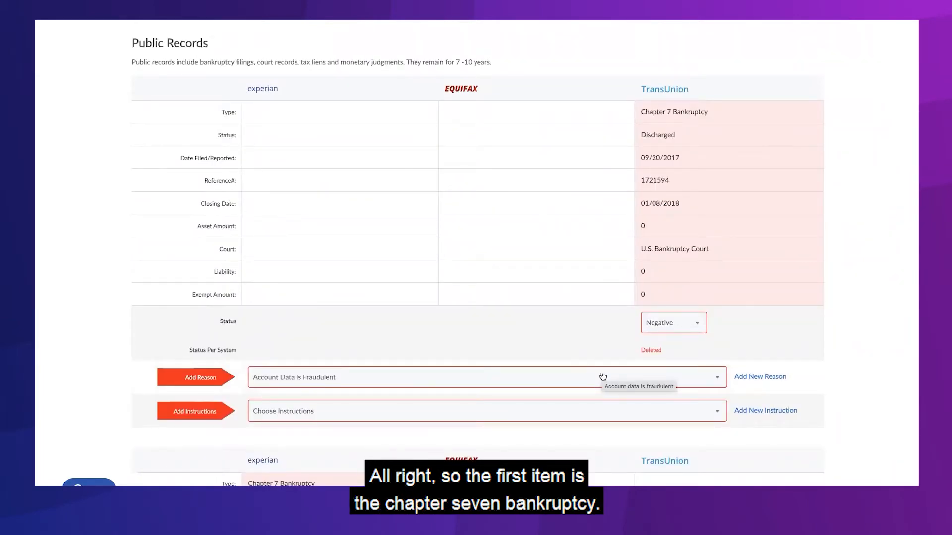
Set the TransUnion Chapter 7 bankruptcy's reason to "Violation Of 15 U.S. Code 1681(A) 4 - Congressional Findings And Statement Of Purpose - Consumers Right To Privacy."
click(603, 377)
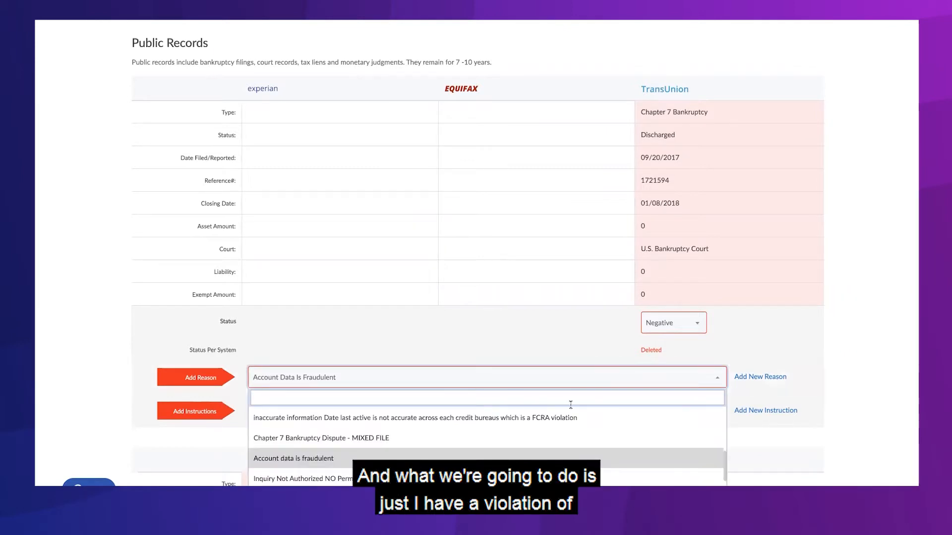
scroll(550, 430, down, 3)
scroll(549, 431, down, 3)
click(490, 406)
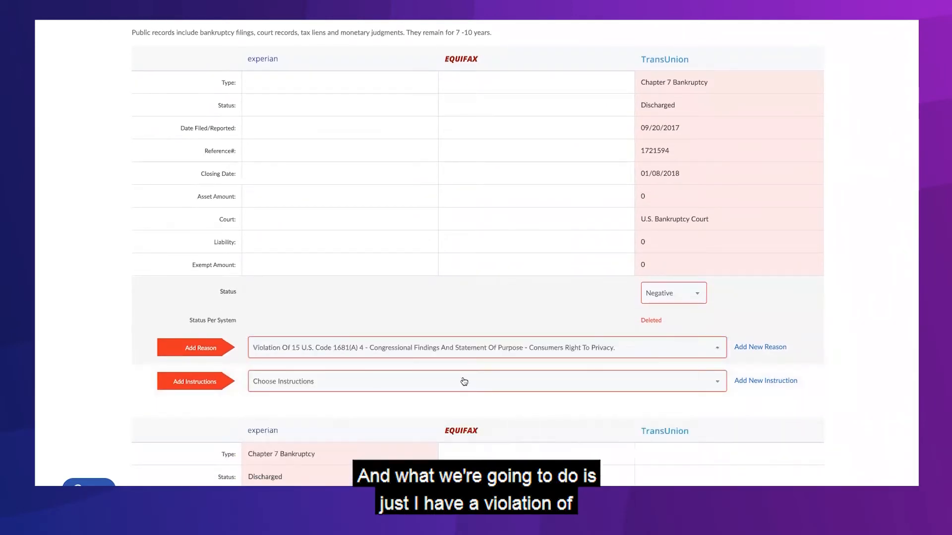
Set the TransUnion Chapter 7 bankruptcy's instruction to "This account is inaccurate and I am seeking litigation. I demand you delete it immediately."
click(411, 386)
scroll(406, 354, down, 2)
scroll(405, 354, down, 5)
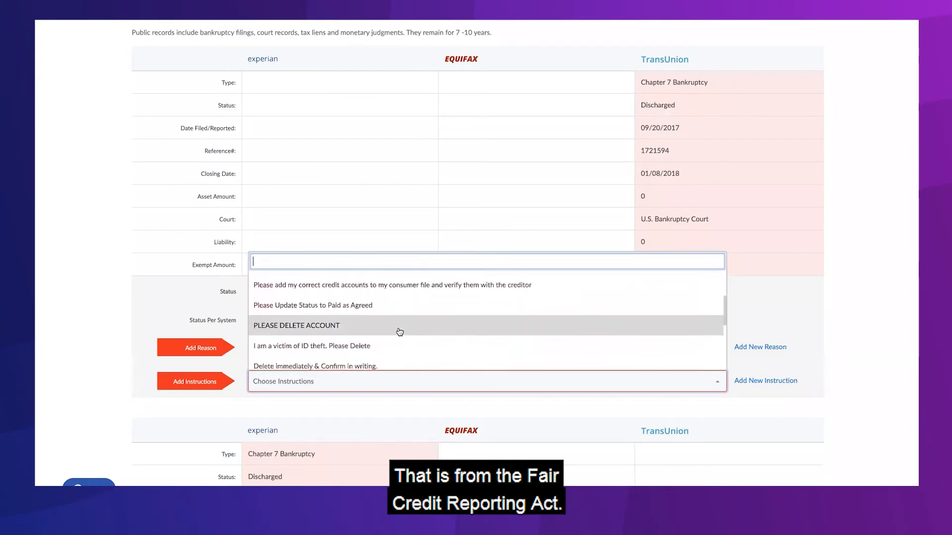
scroll(399, 332, down, 1)
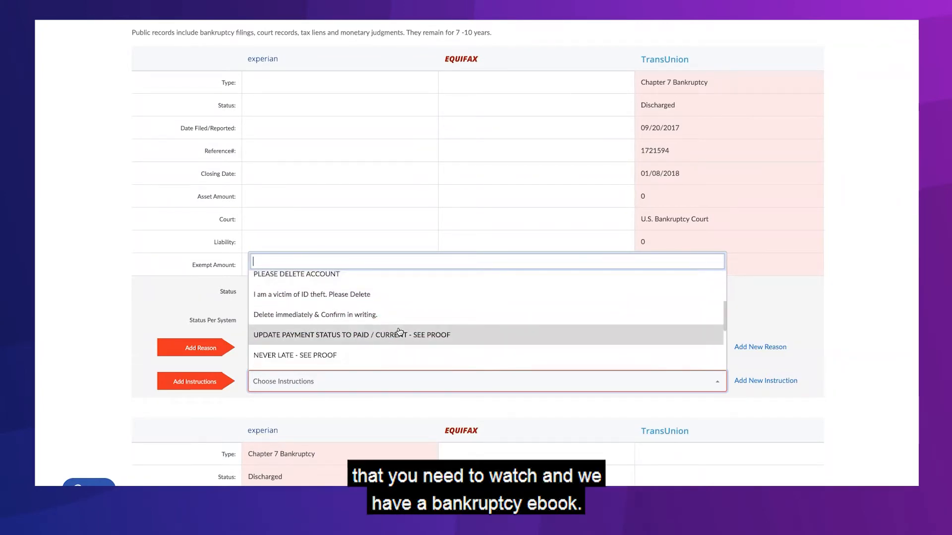
scroll(399, 331, down, 1)
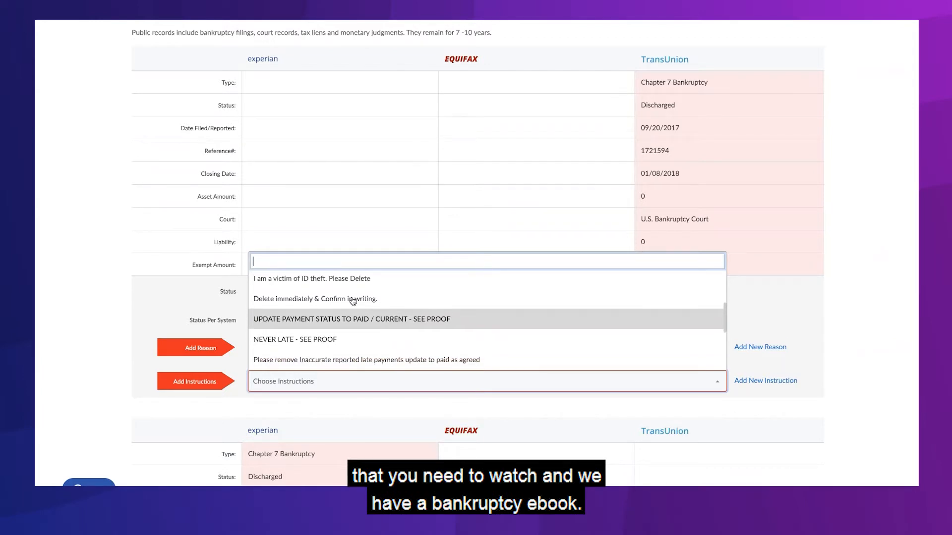
scroll(350, 304, down, 1)
scroll(350, 303, down, 5)
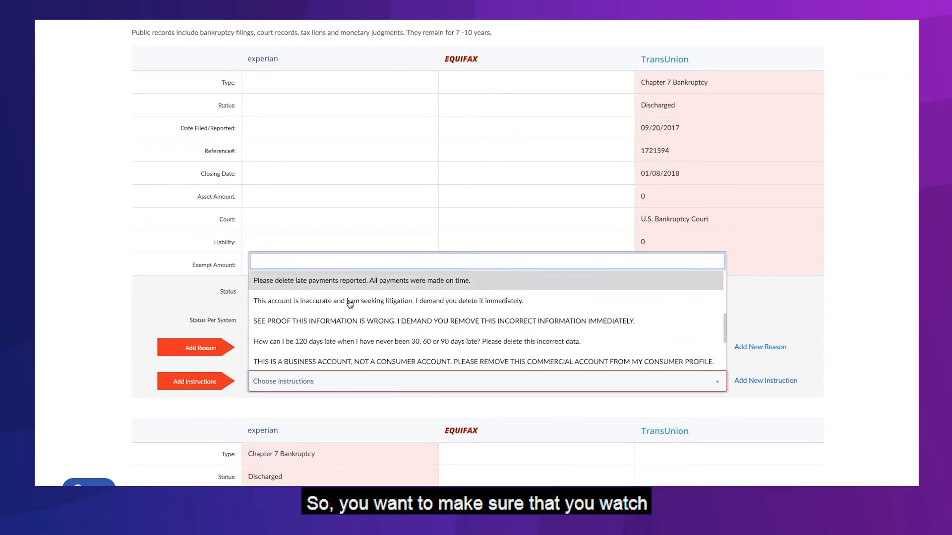
scroll(350, 304, down, 5)
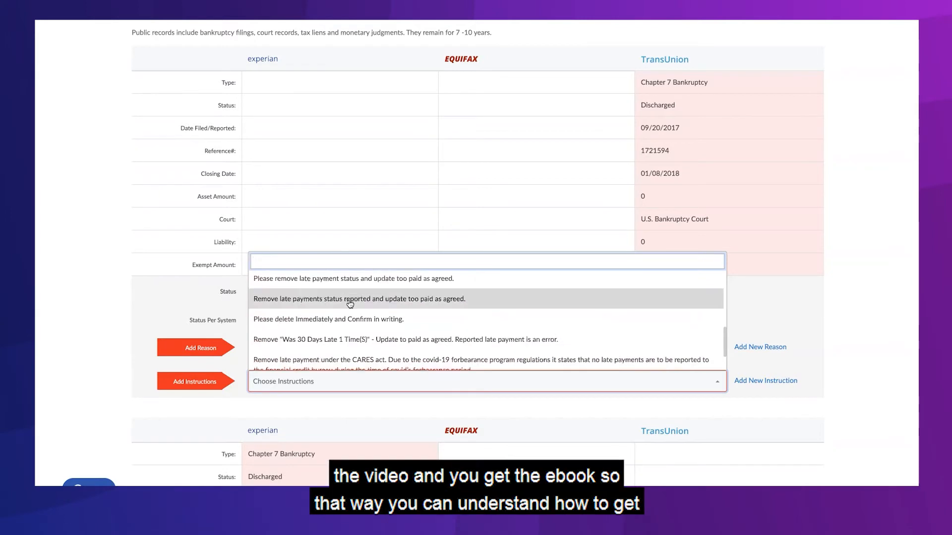
scroll(350, 304, down, 1)
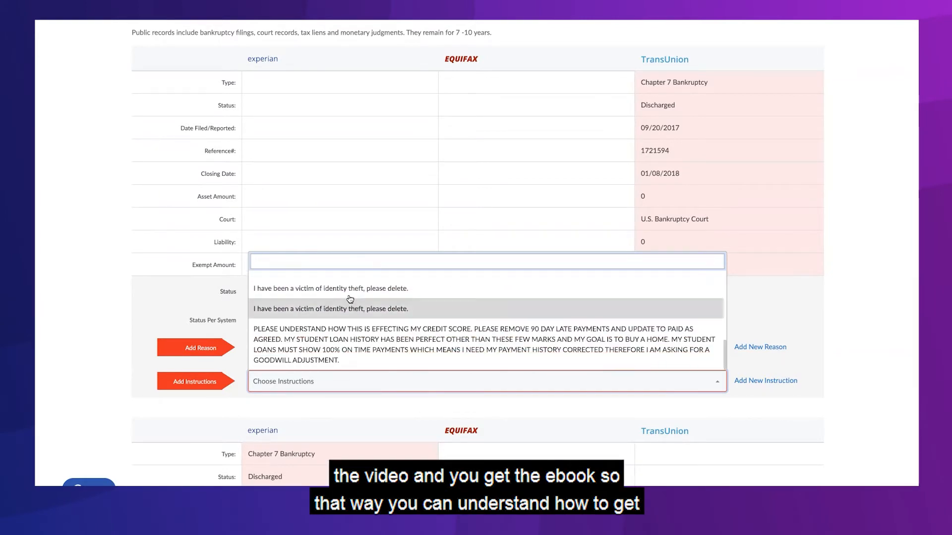
scroll(350, 299, up, 5)
scroll(350, 294, up, 5)
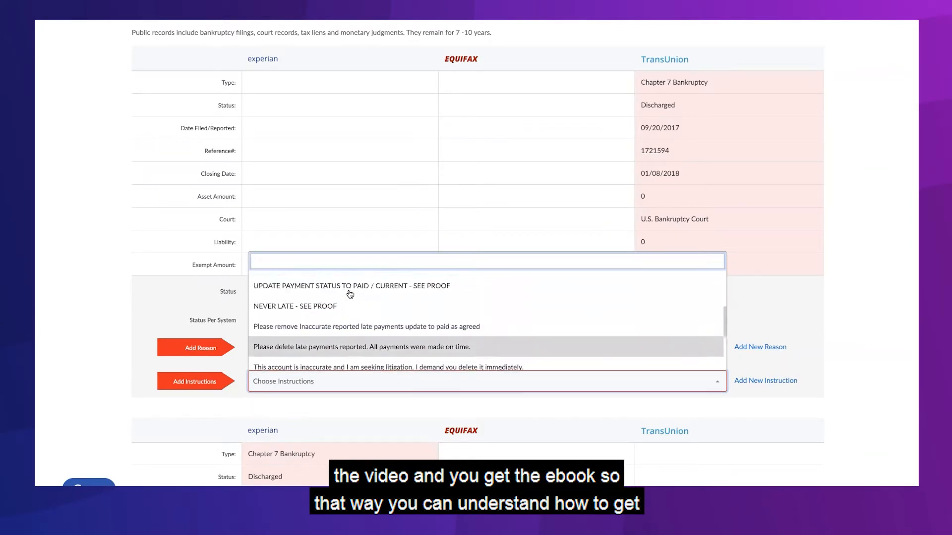
scroll(350, 294, up, 4)
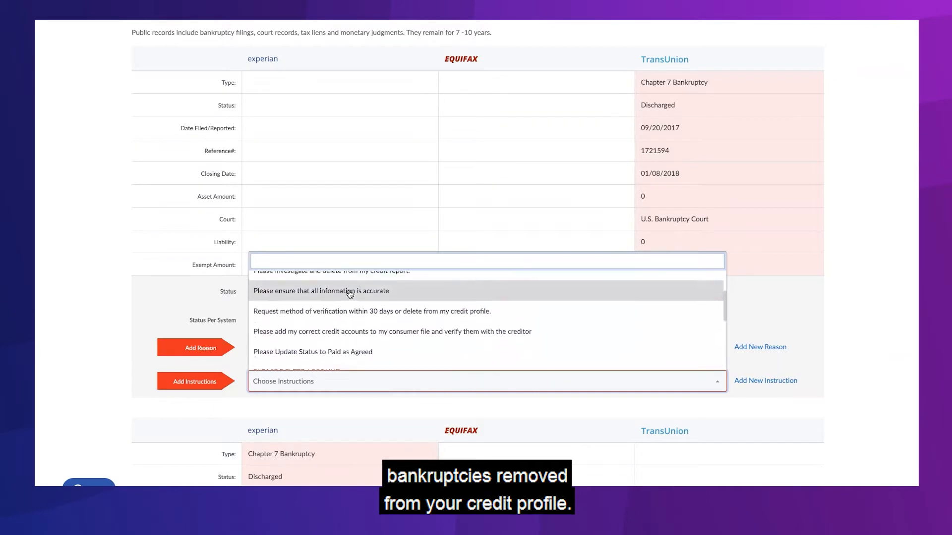
scroll(350, 294, down, 2)
scroll(352, 314, down, 1)
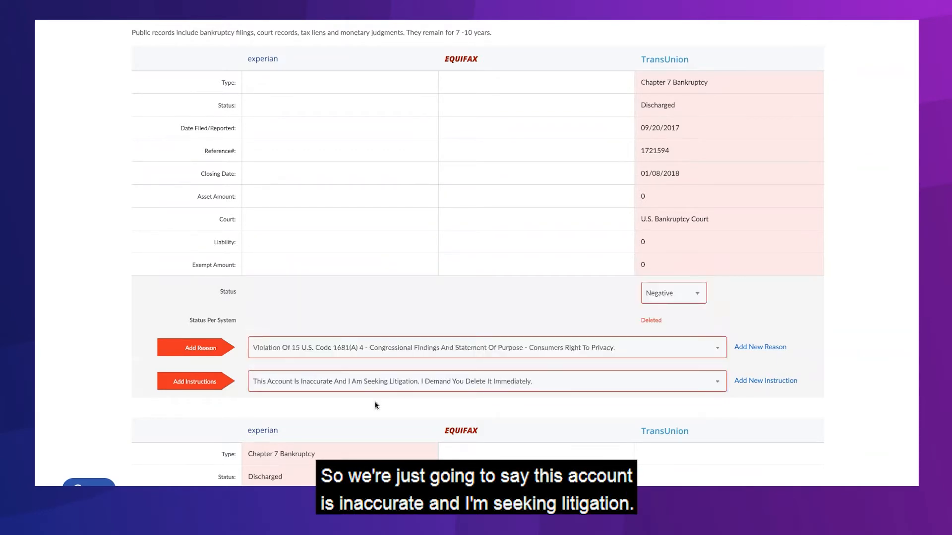
Give the Experian and Equifax Chapter 7 bankruptcies the same 15 U.S. Code 1681(A) 4 violation reason and seeking-litigation instruction as the TransUnion one
scroll(375, 405, down, 6)
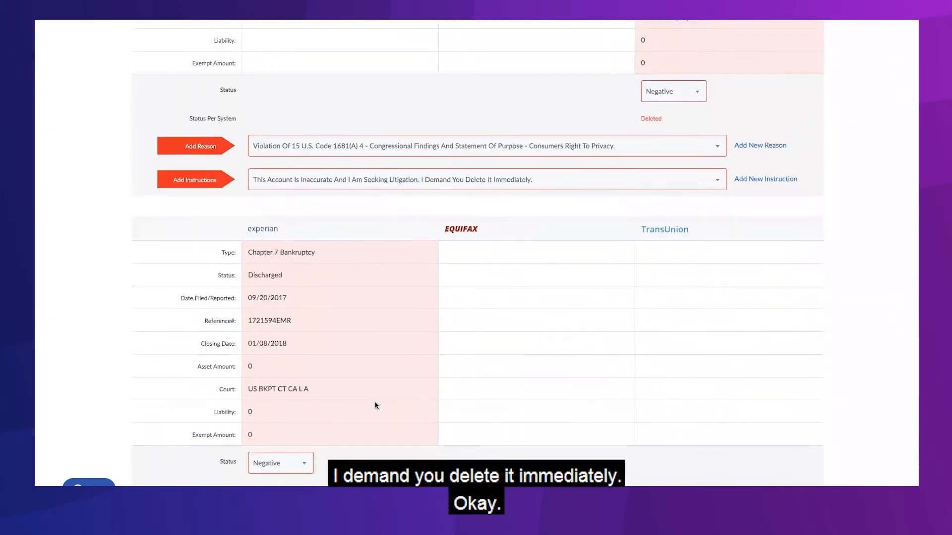
click(346, 398)
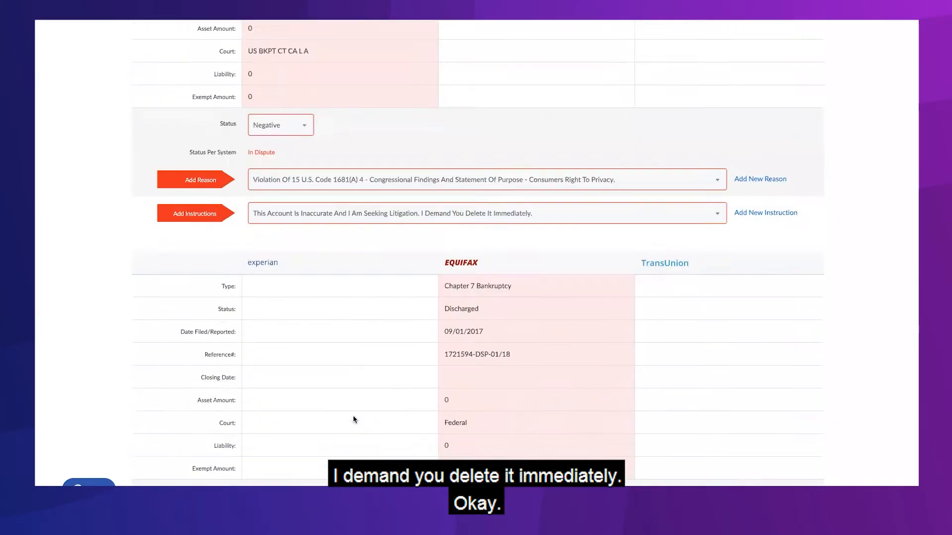
scroll(346, 404, down, 4)
click(314, 353)
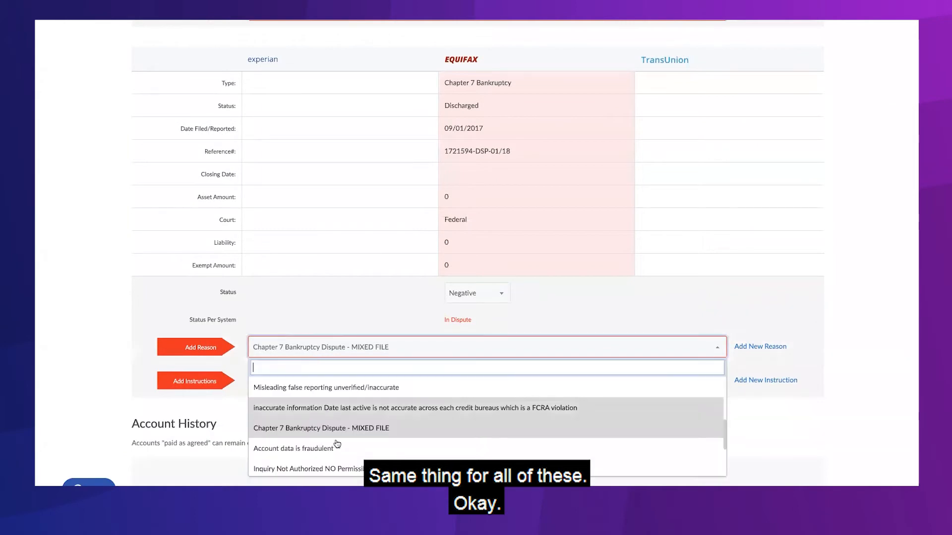
scroll(435, 411, down, 2)
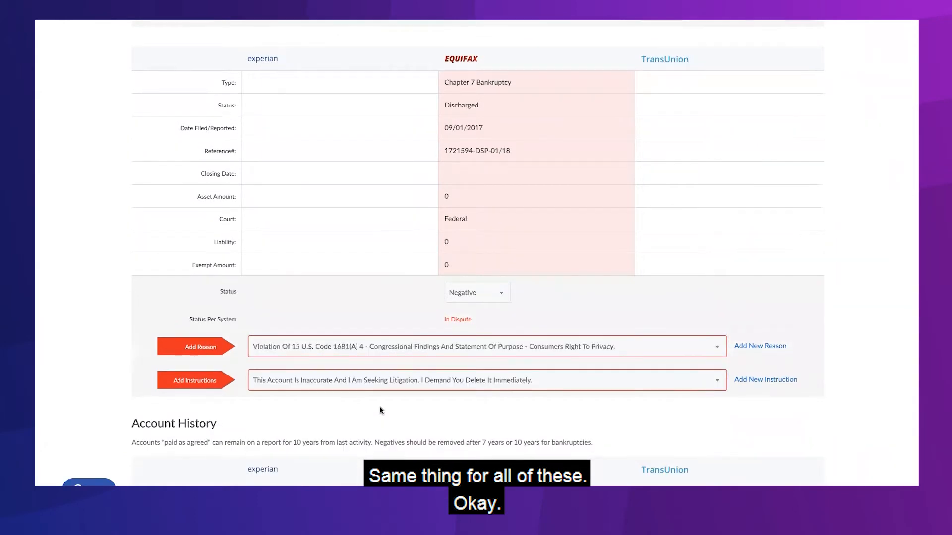
Review the Account History down to MACYS/CBNA, expand its details, and compare its dates, rating and account status across the three bureaus
scroll(380, 409, down, 8)
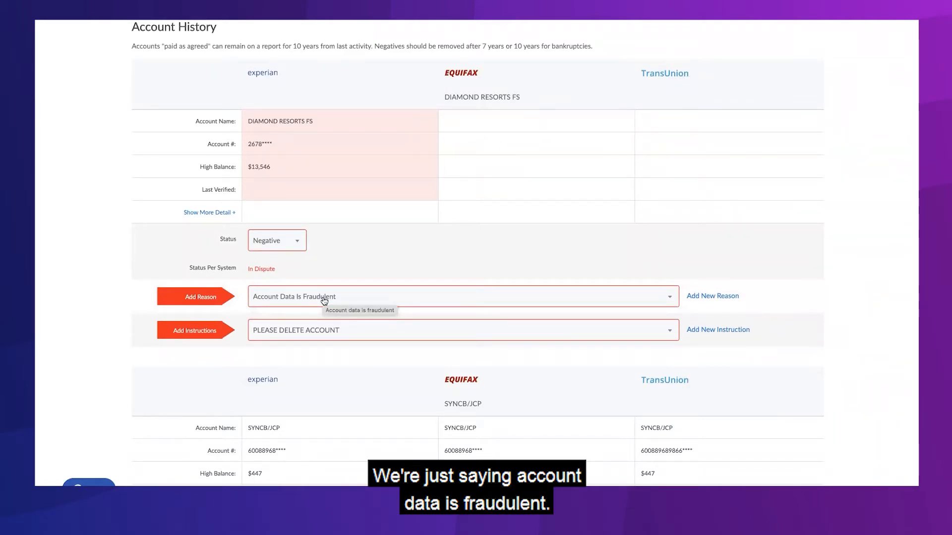
scroll(366, 346, down, 2)
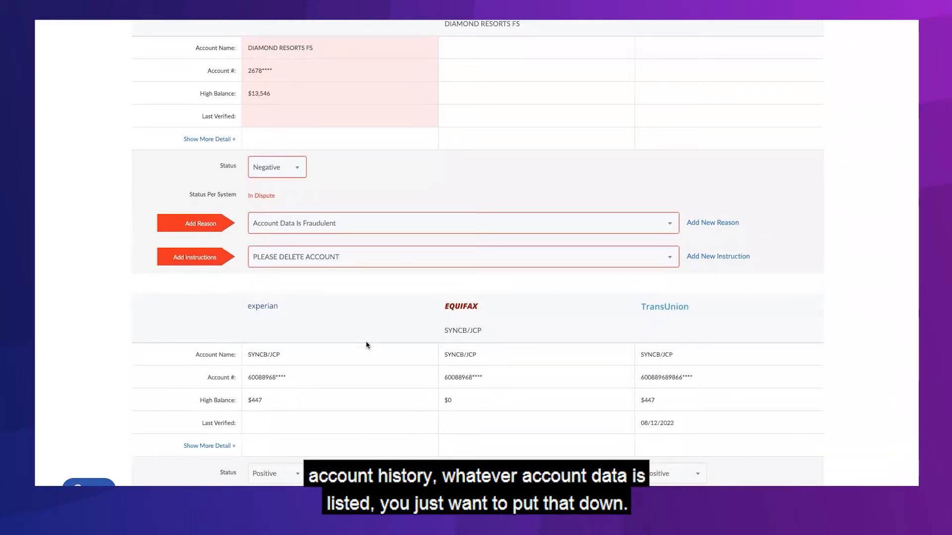
scroll(367, 346, down, 7)
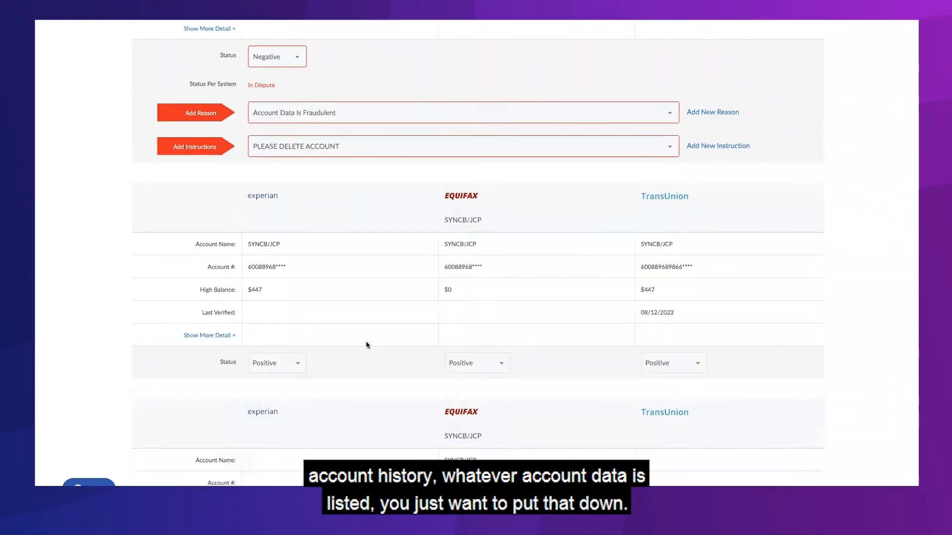
scroll(367, 346, down, 7)
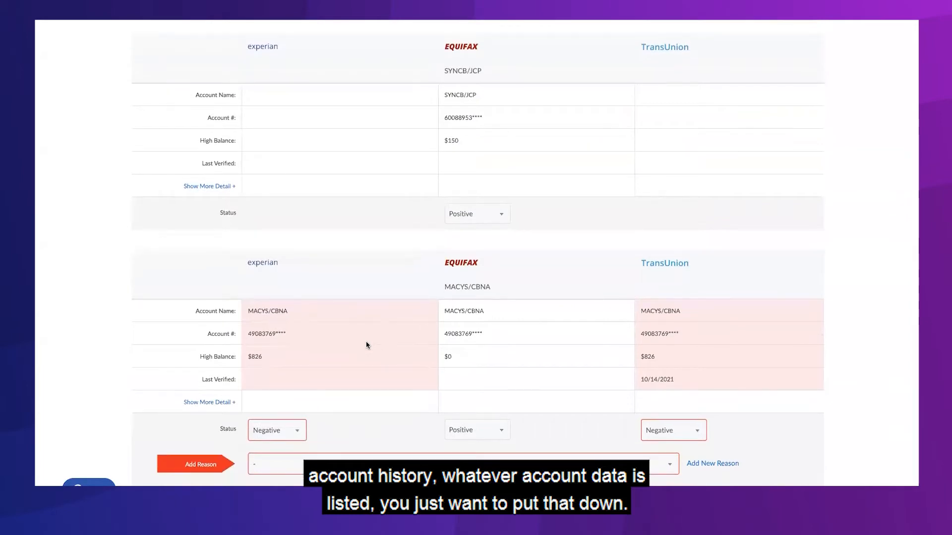
scroll(366, 345, down, 3)
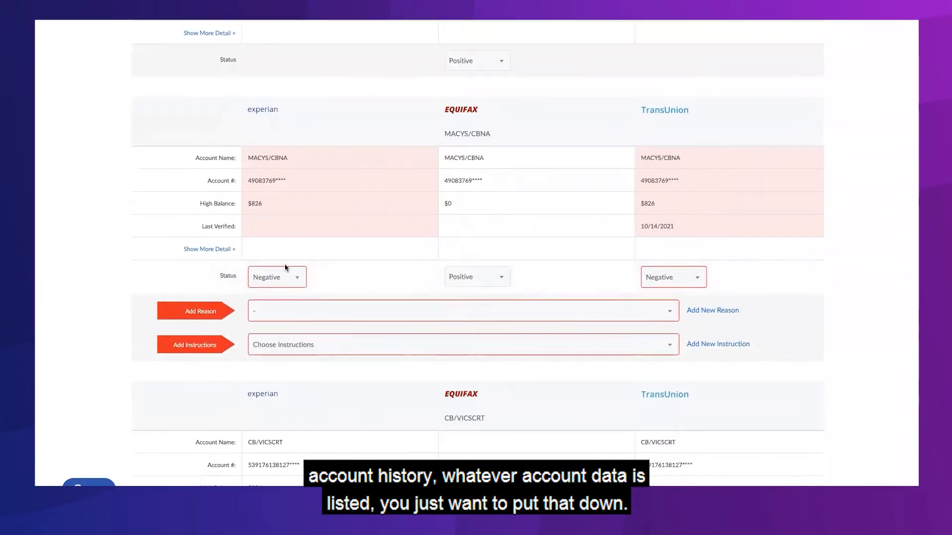
click(216, 250)
scroll(358, 292, down, 3)
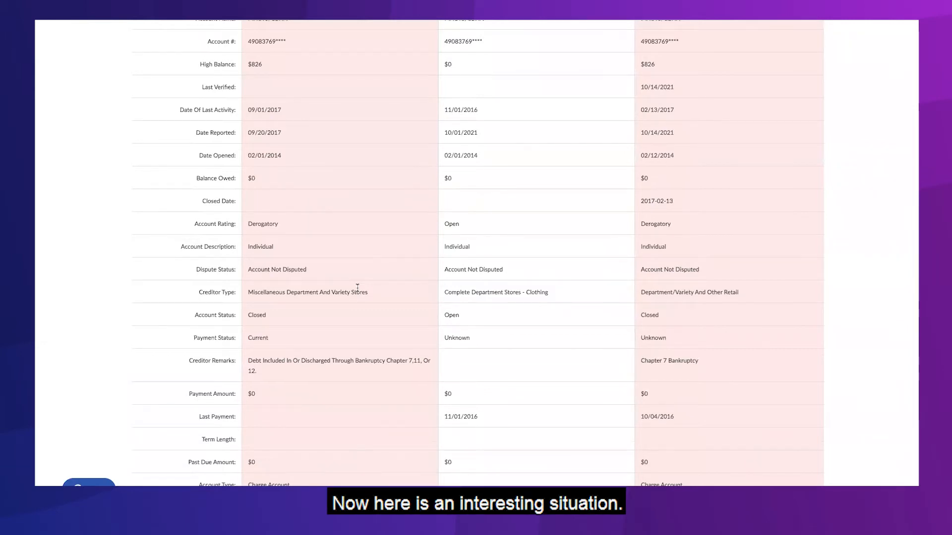
scroll(357, 287, up, 2)
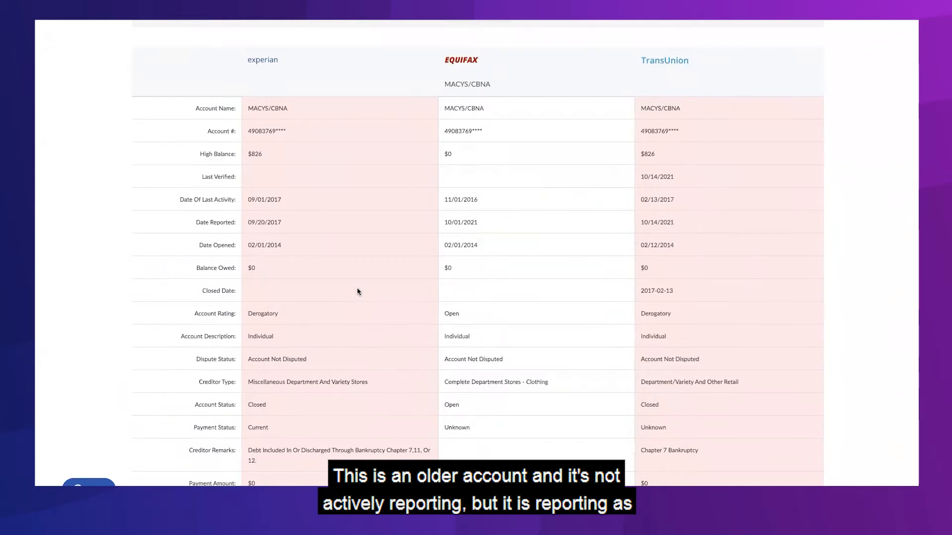
scroll(358, 292, down, 2)
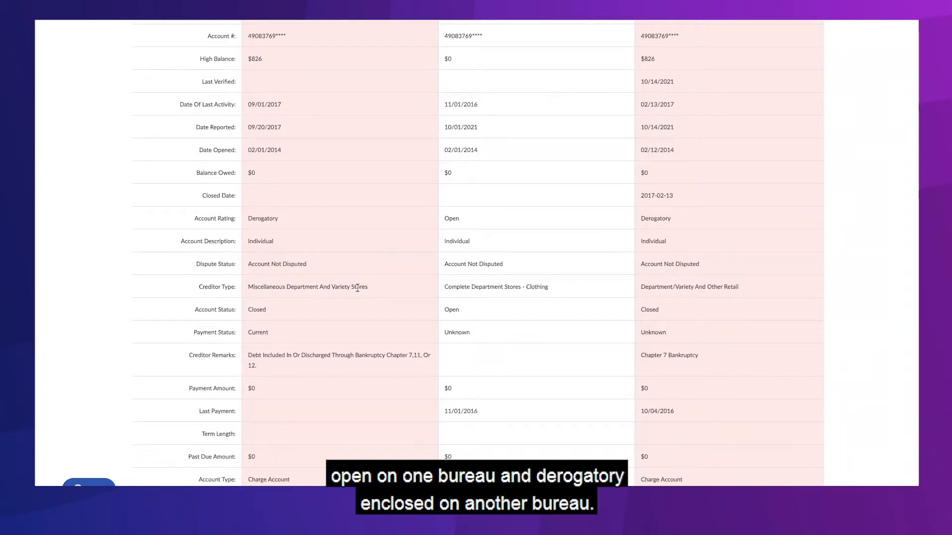
scroll(357, 288, up, 3)
scroll(357, 287, down, 3)
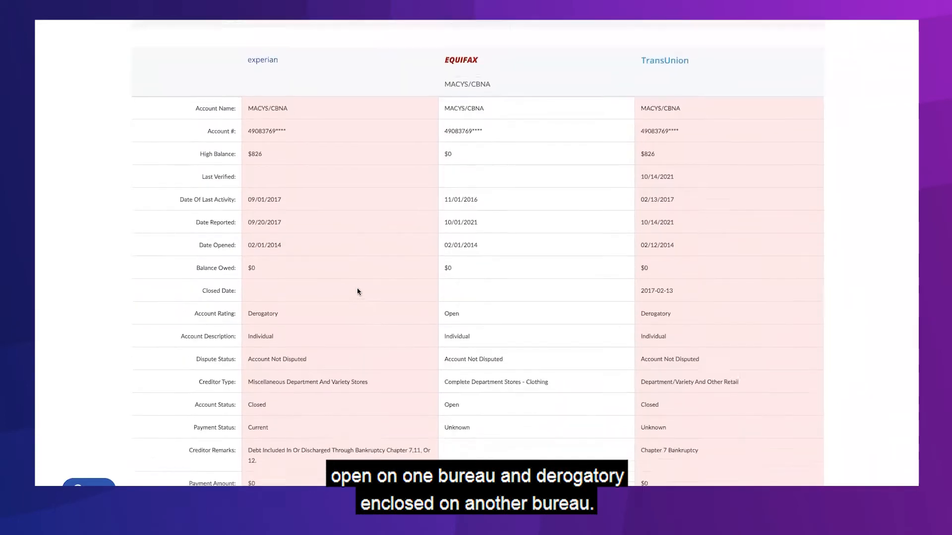
Set the MACYS/CBNA account's dispute reason to "Account data is fraudulent."
scroll(357, 292, down, 7)
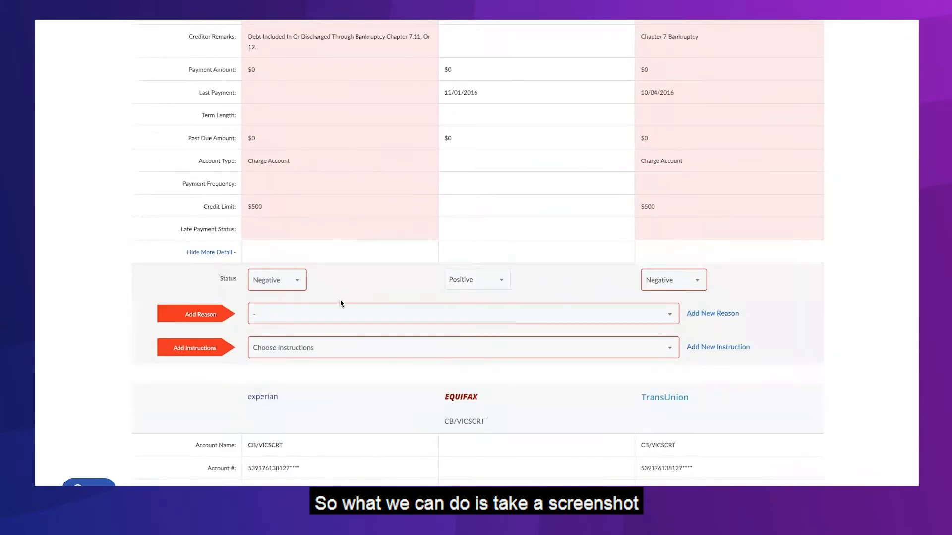
click(321, 248)
scroll(349, 327, down, 5)
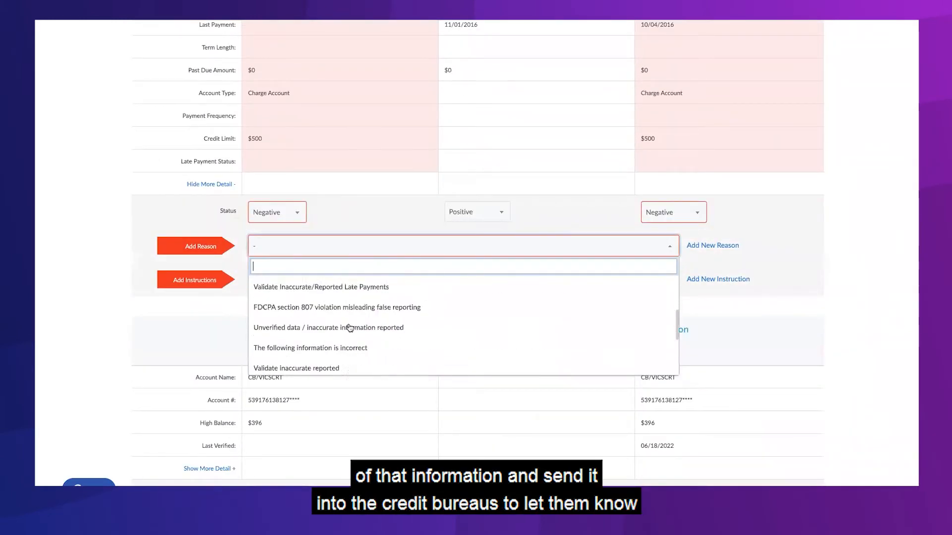
scroll(350, 328, down, 3)
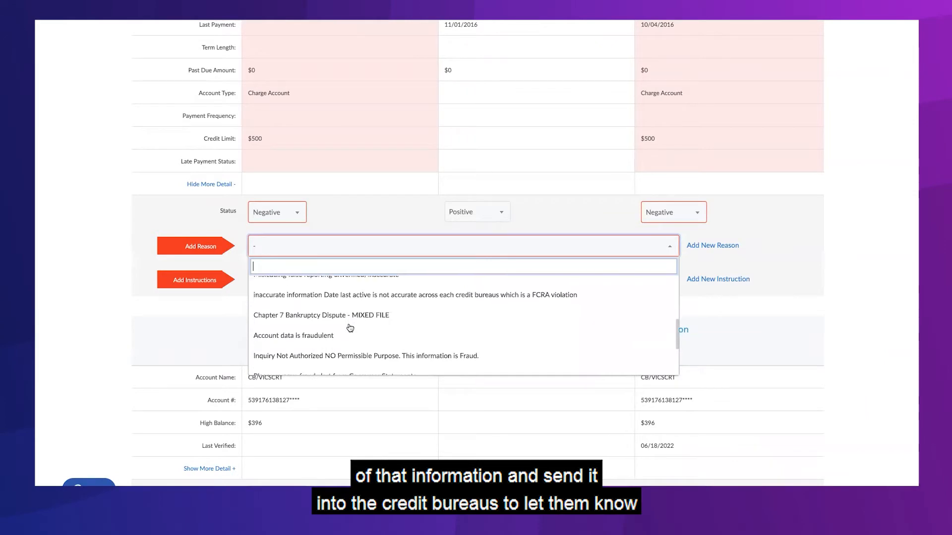
click(350, 327)
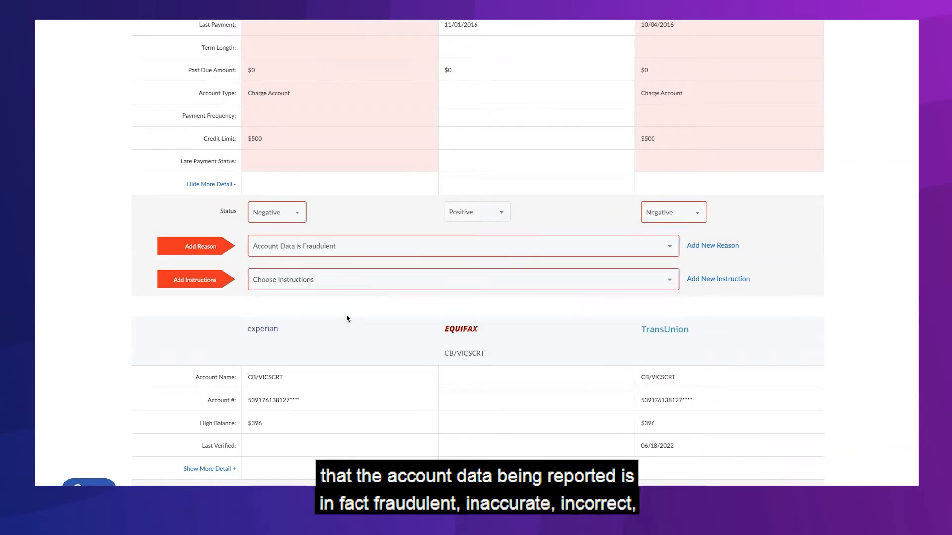
Set the MACYS/CBNA account's instruction to "This account is inaccurate and I am seeking litigation. I demand you delete it immediately."
click(324, 281)
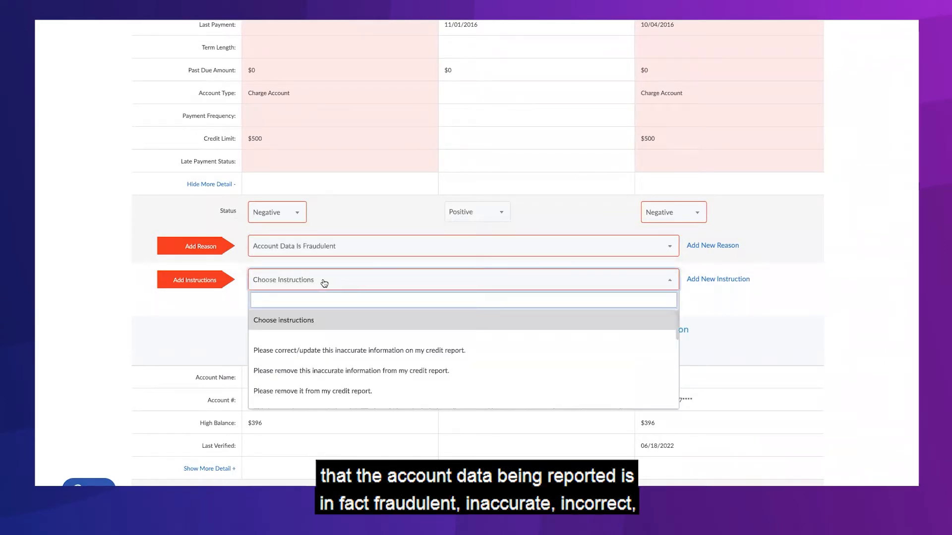
scroll(329, 317, down, 6)
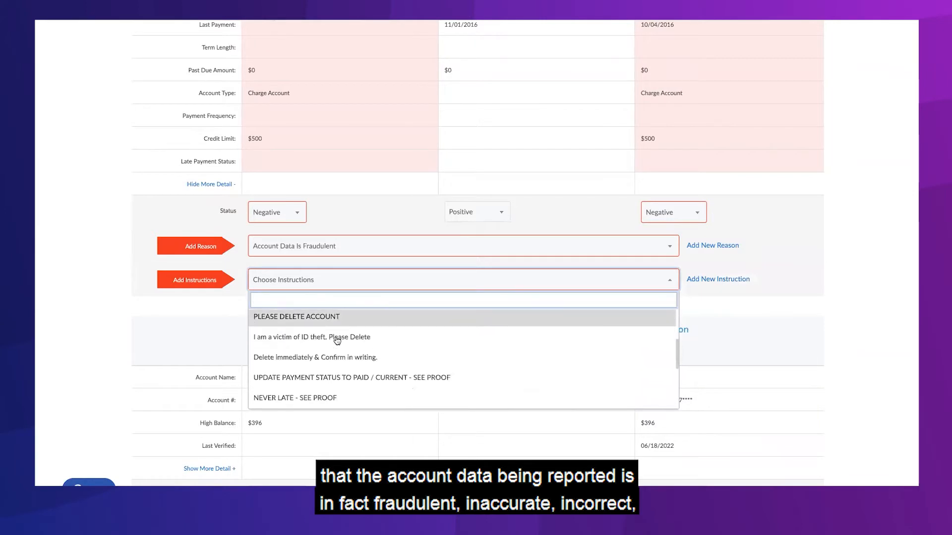
scroll(336, 340, down, 3)
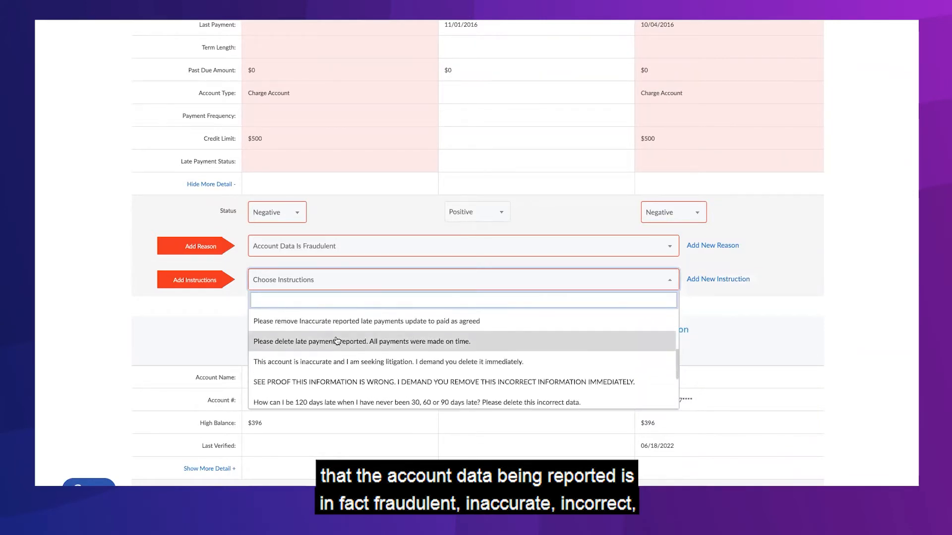
click(283, 361)
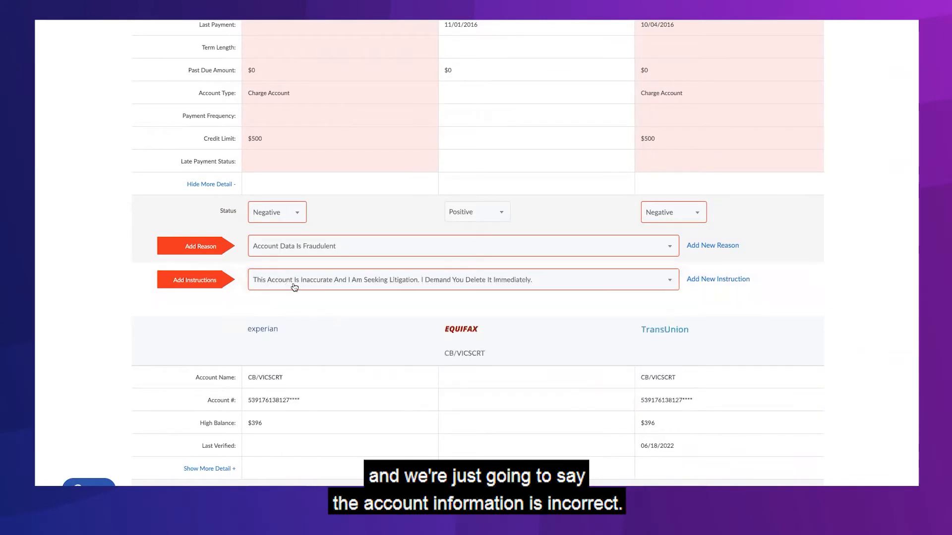
Review the Account History down to GREENSTATECU, expand its details, and compare balances, payment status and late payments across the three bureaus
scroll(377, 293, down, 5)
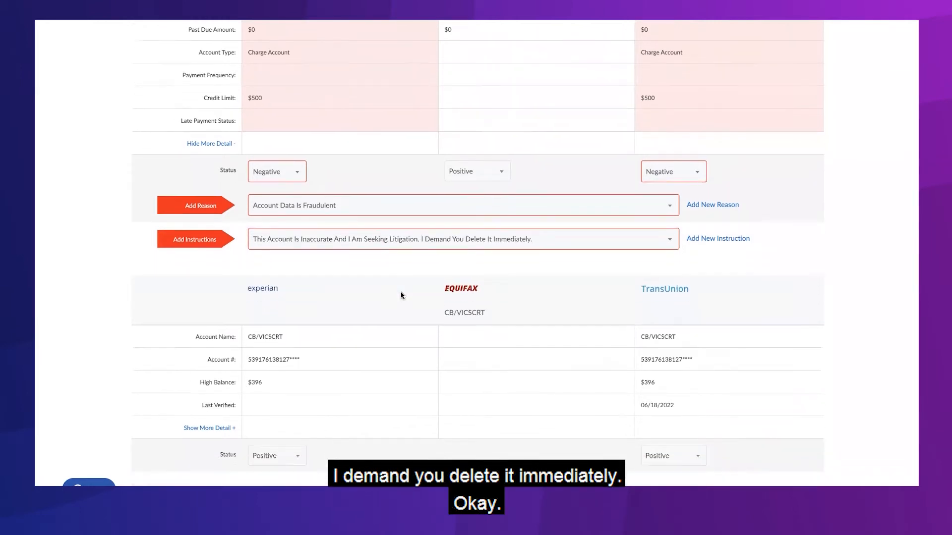
scroll(402, 296, down, 7)
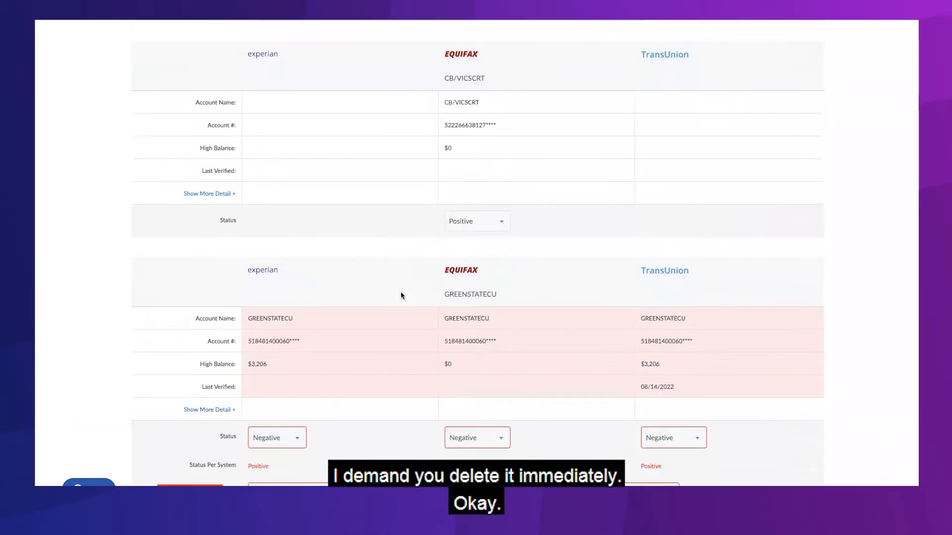
scroll(326, 280, down, 3)
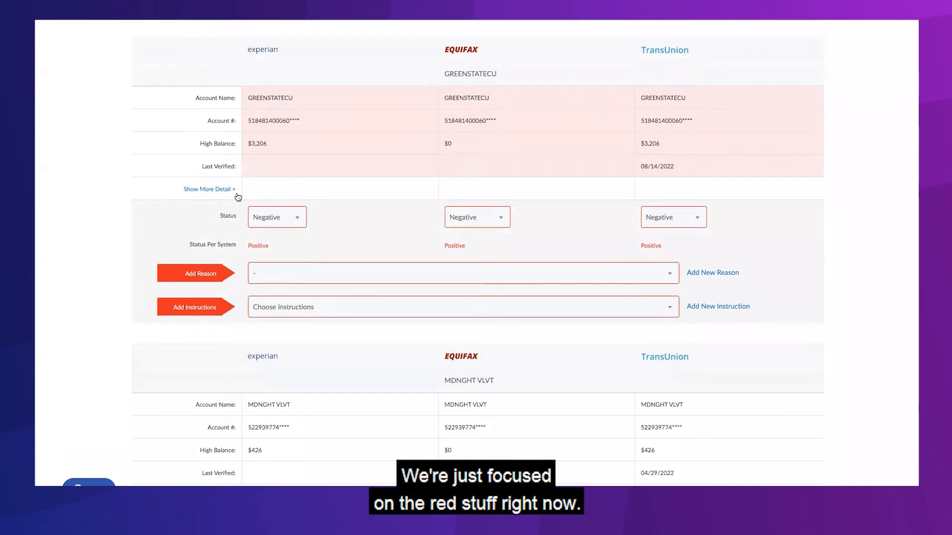
click(208, 190)
scroll(349, 246, down, 1)
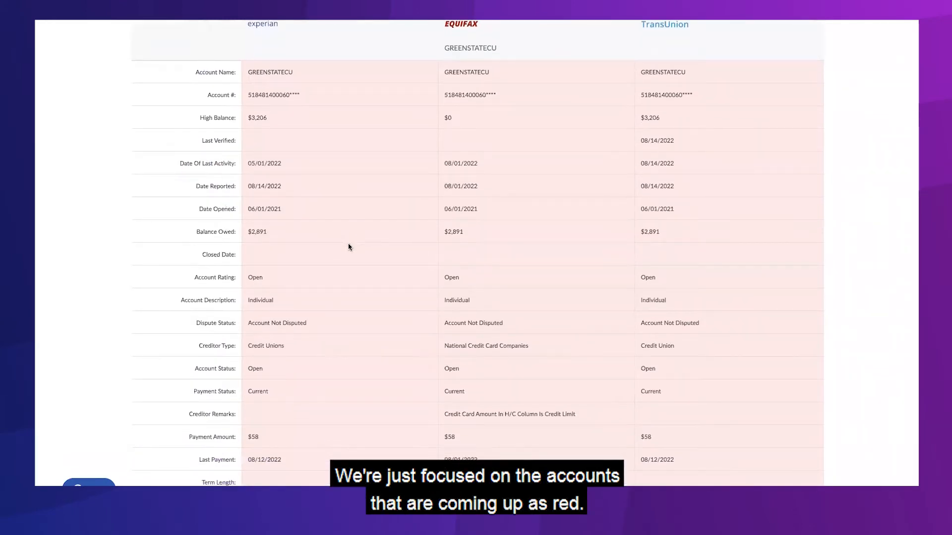
scroll(349, 247, down, 3)
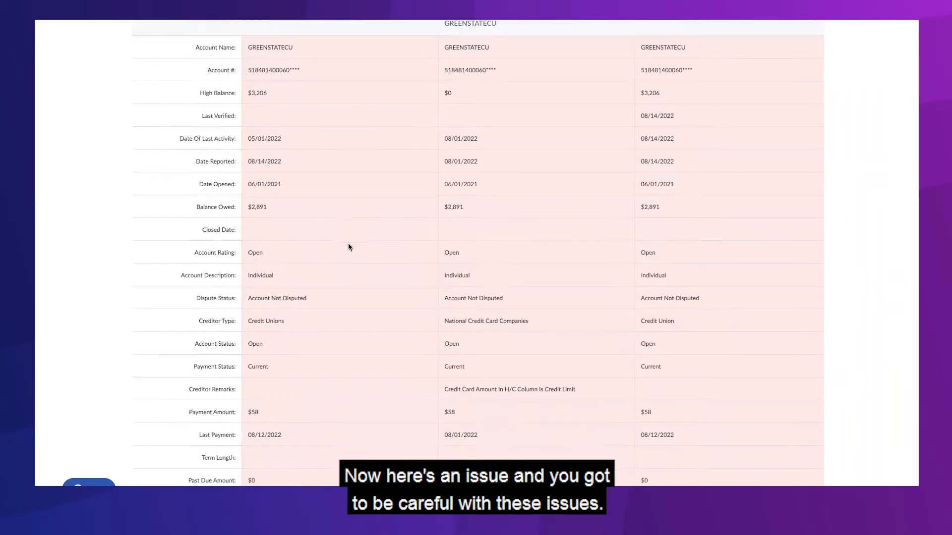
scroll(348, 246, up, 2)
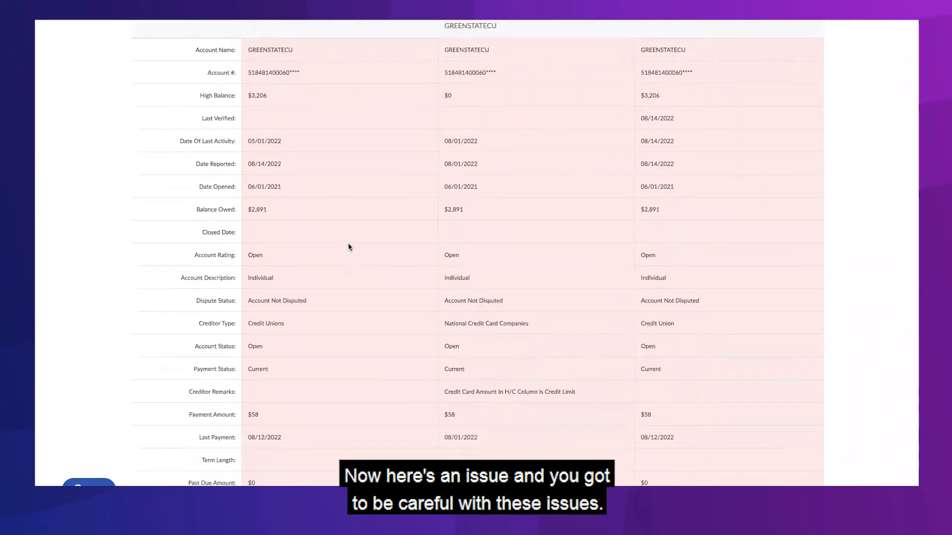
scroll(348, 246, up, 1)
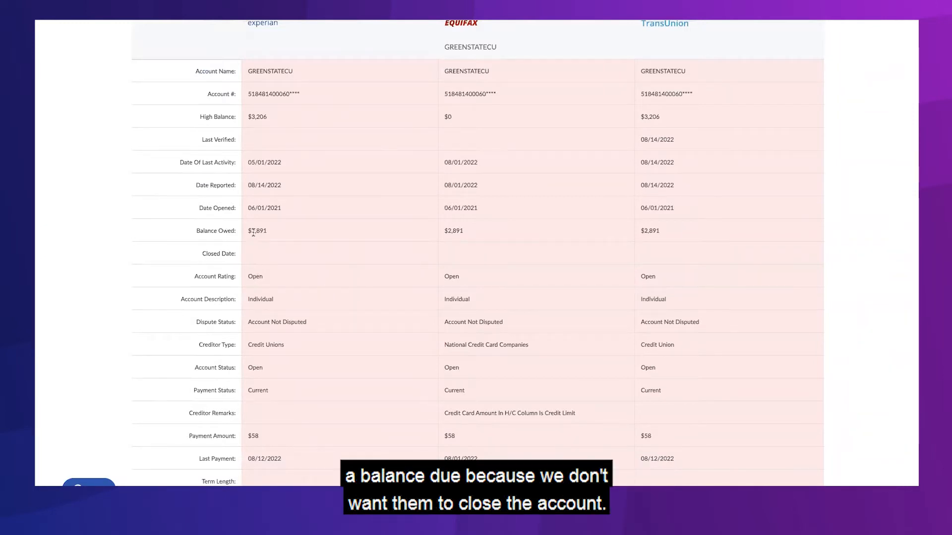
scroll(258, 261, down, 5)
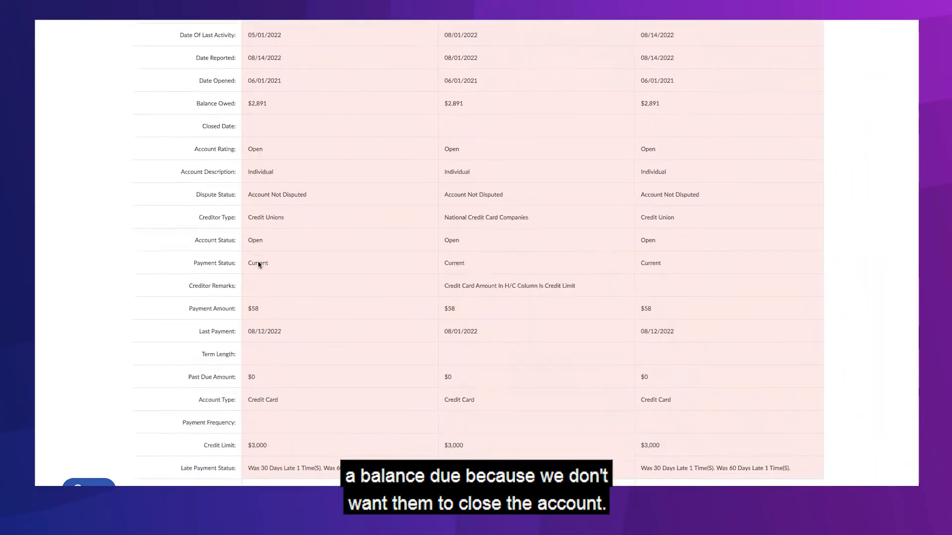
scroll(258, 265, down, 4)
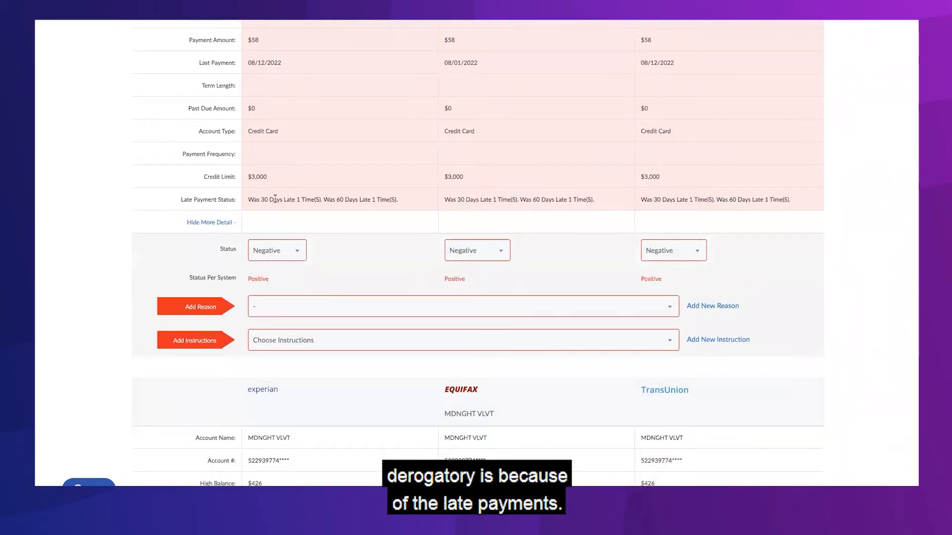
Write a custom dispute reason for GREENSTATECU: "Late payment status of "Was 30 Days Late 1 Time(S). Was 60 Days Late 1 Time(S)" is an error."
triple_click(275, 199)
key(ctrl+c)
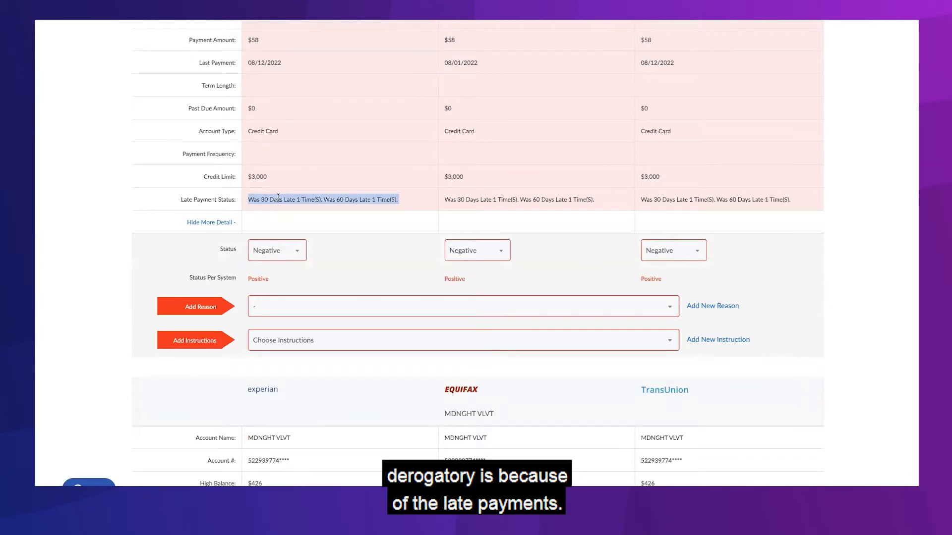
click(704, 306)
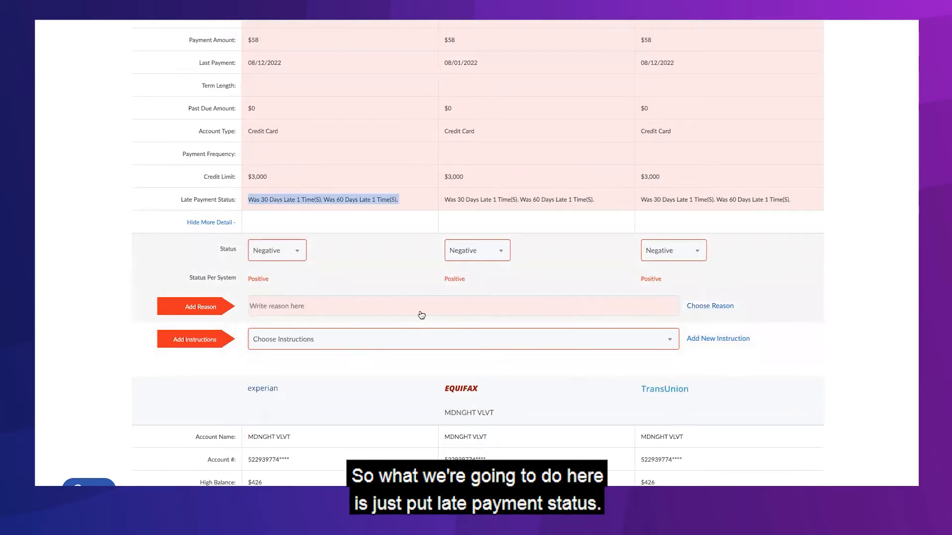
click(318, 305)
text(Late )
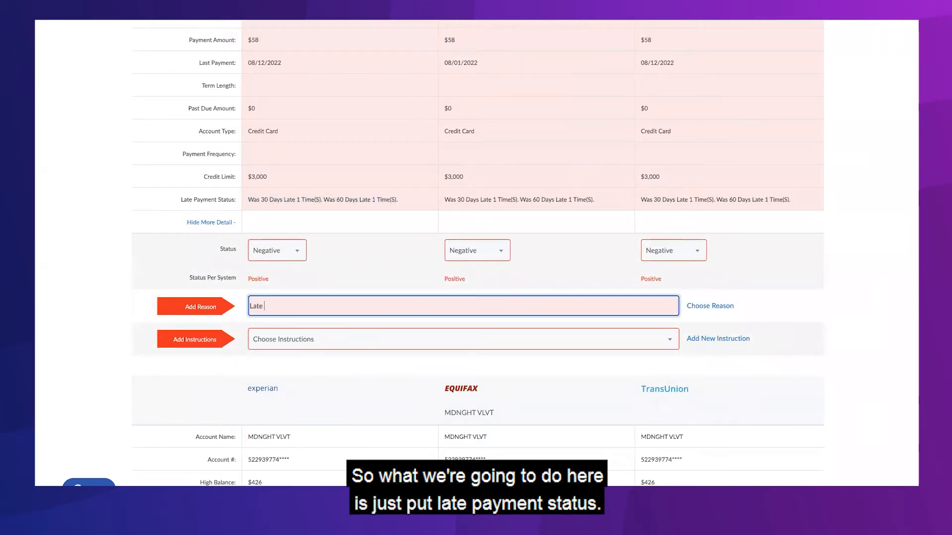
text(payment status of ")
key(ctrl+v)
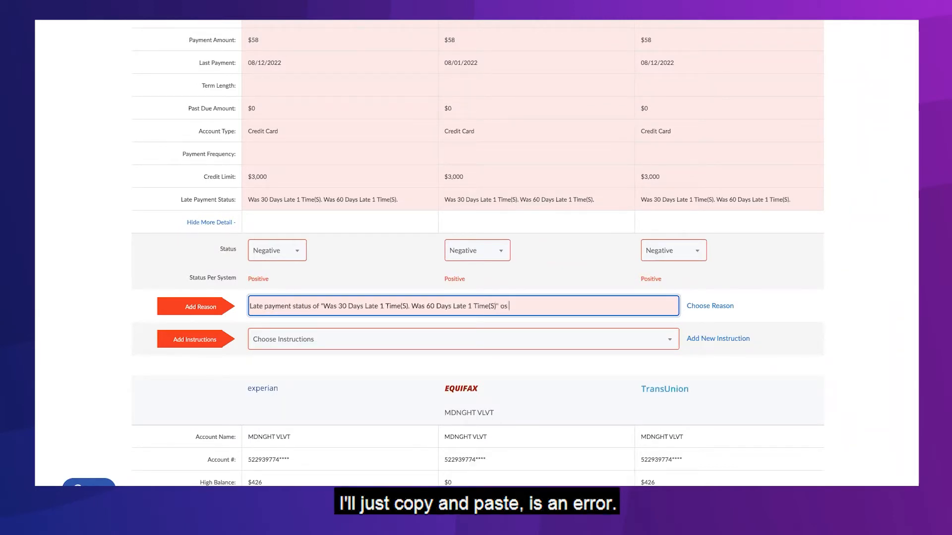
text(" is an er)
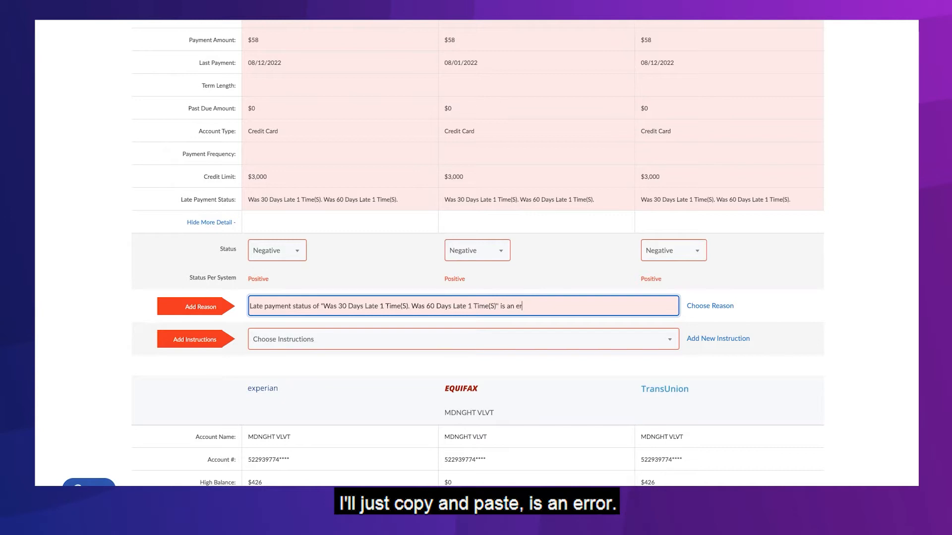
text(ror.)
Set the GREENSTATECU account's instruction to "Please remove late payment status and update too paid as agreed."
click(307, 339)
click(309, 409)
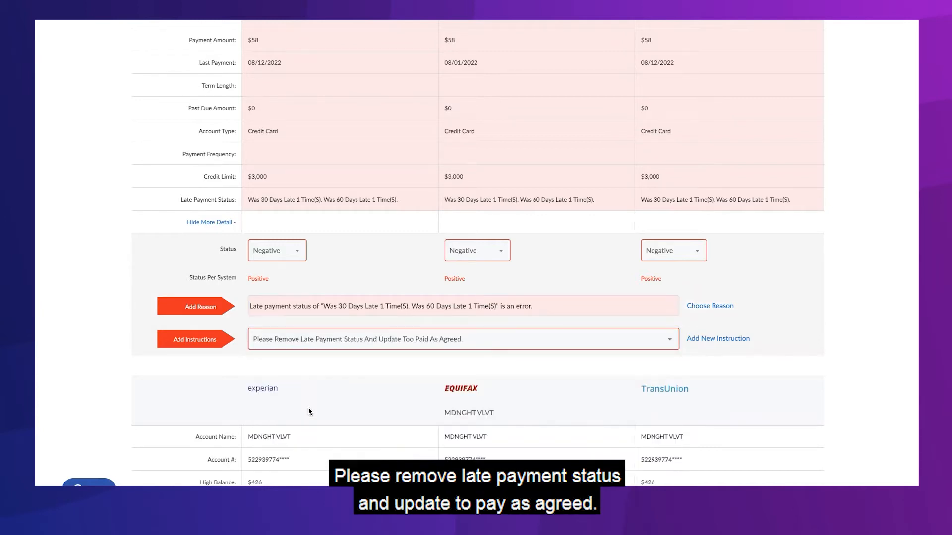
Check the following accounts for red entries down to CAPITAL ONE, expand its details, and compare its rating and status across bureaus
scroll(352, 382, down, 13)
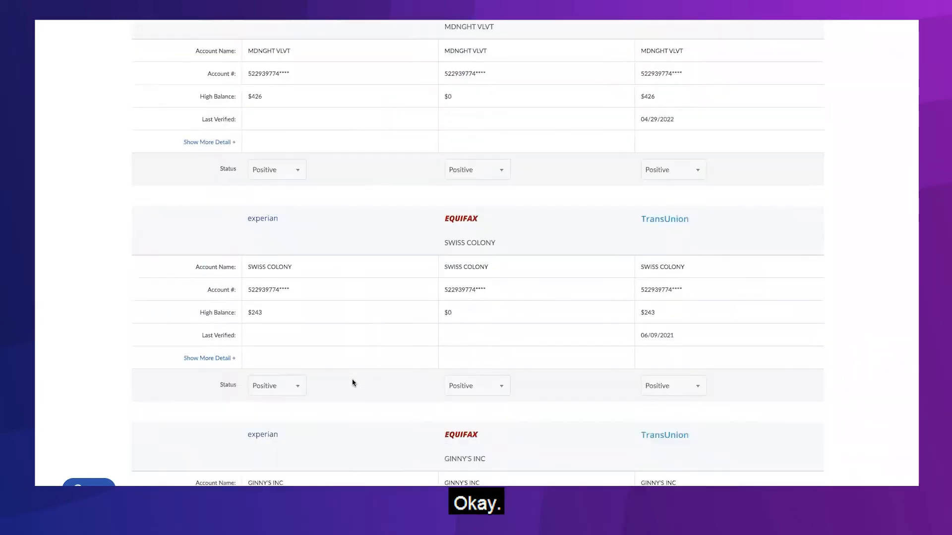
scroll(352, 382, down, 15)
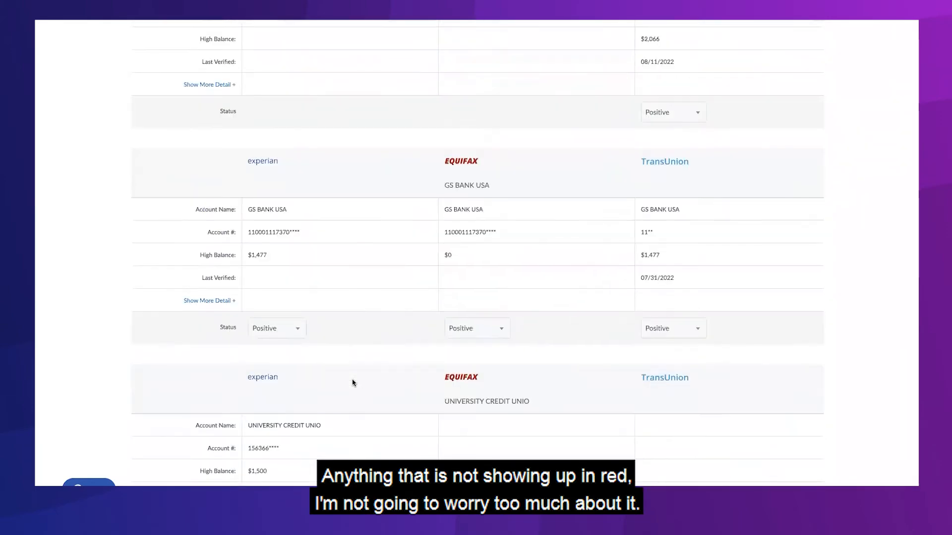
scroll(354, 383, down, 7)
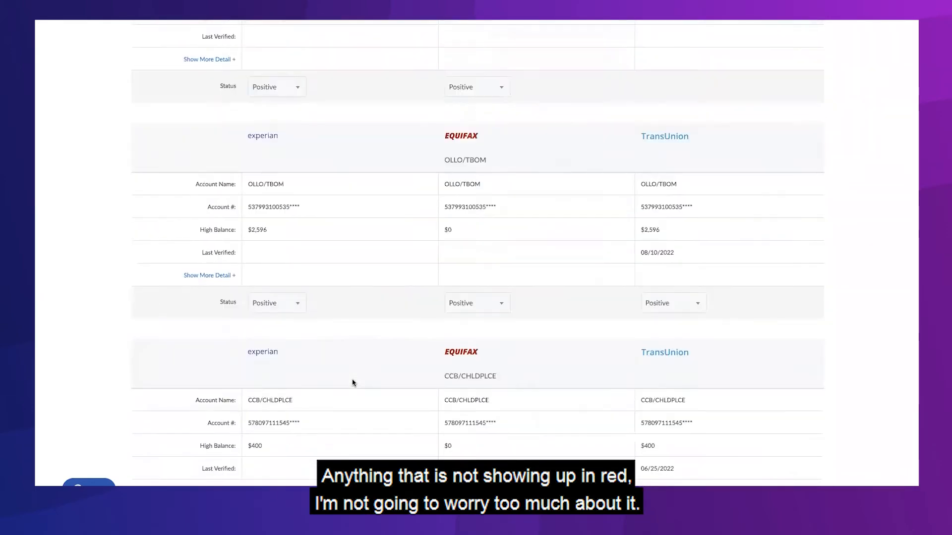
scroll(354, 383, down, 12)
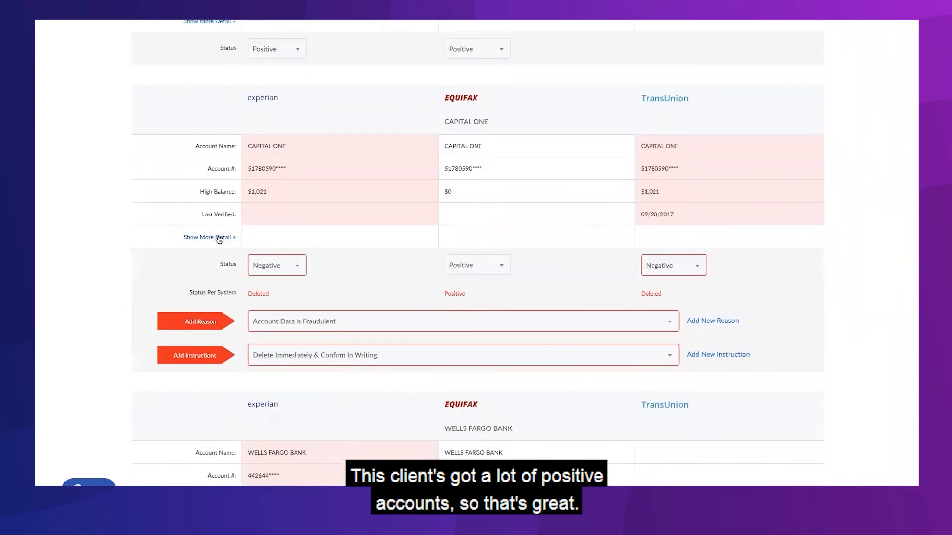
click(218, 238)
scroll(364, 305, down, 2)
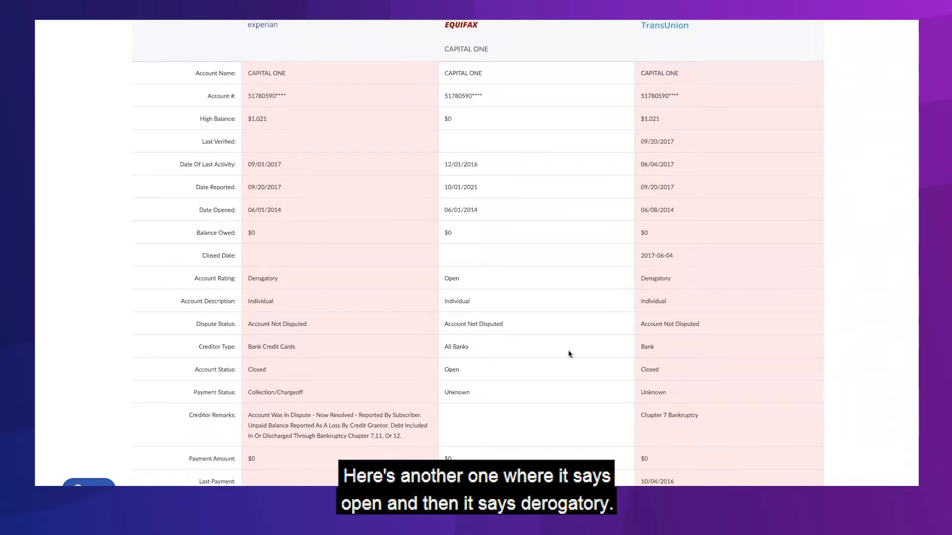
scroll(634, 347, down, 10)
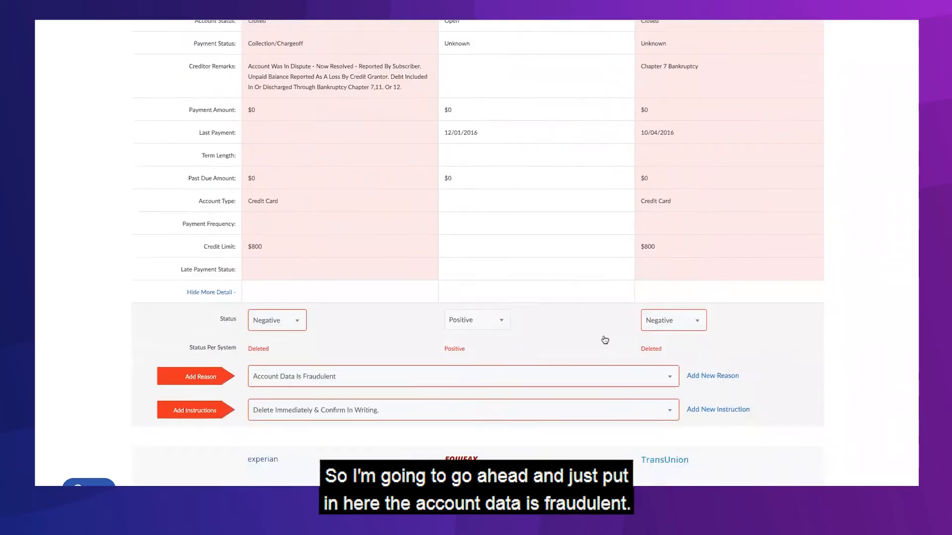
Set the CAPITAL ONE account's dispute reason to "Account data listed is fraudulent - See Proof."
click(408, 349)
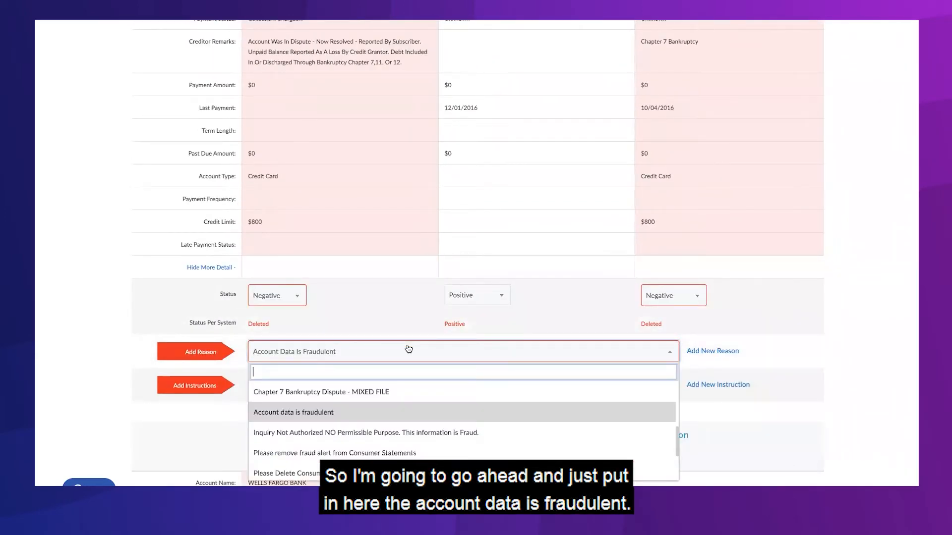
click(406, 350)
click(406, 351)
scroll(409, 415, down, 4)
scroll(408, 423, down, 2)
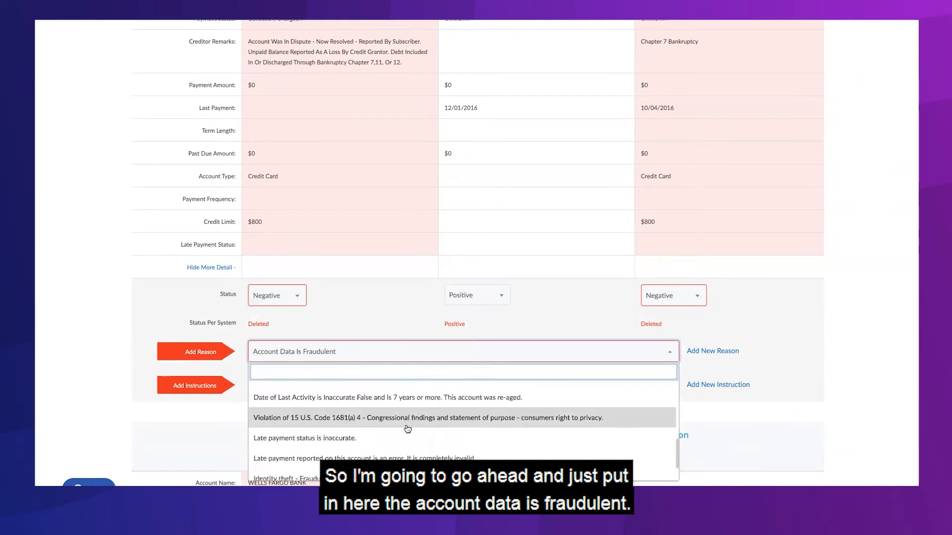
scroll(408, 429, up, 1)
click(389, 402)
Set the CAPITAL ONE account's instruction to "This account is inaccurate and I am seeking litigation. I demand you delete it immediately."
click(373, 379)
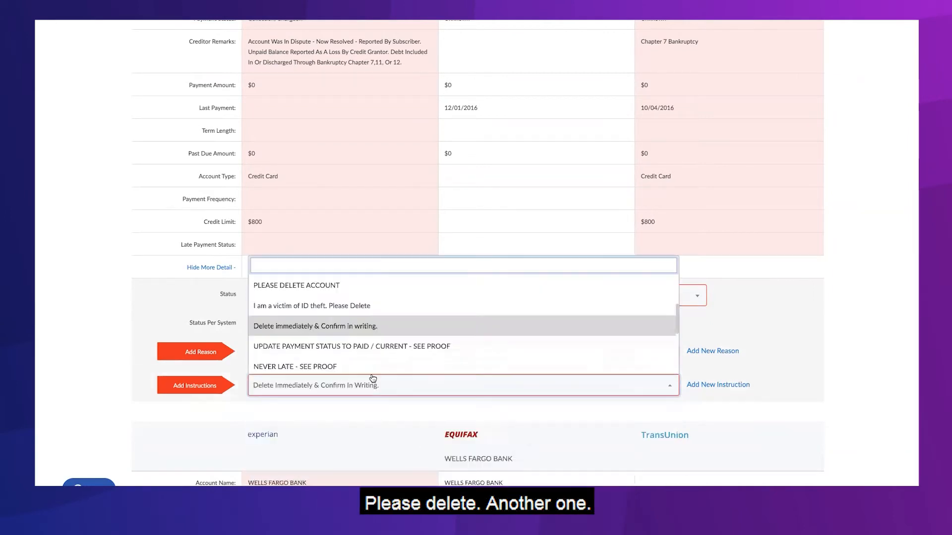
scroll(364, 347, down, 3)
click(364, 351)
Change the WELLS FARGO BANK account's dispute reason to a different one of the predefined reasons
scroll(327, 378, down, 5)
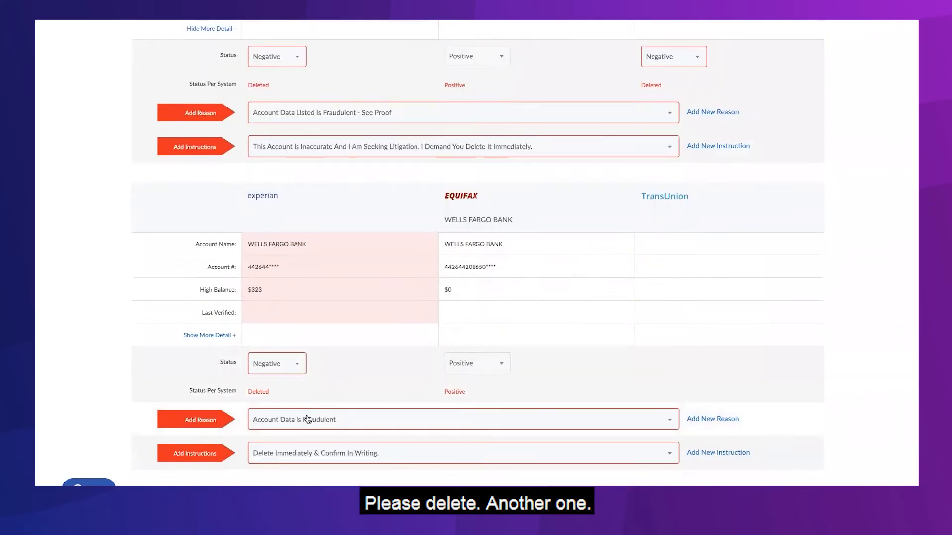
click(325, 419)
click(322, 381)
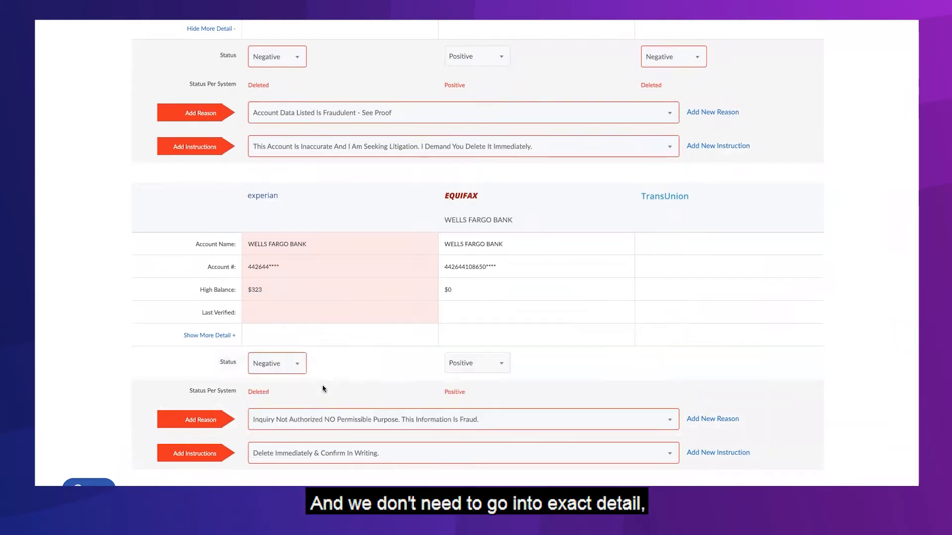
click(324, 422)
scroll(327, 367, down, 3)
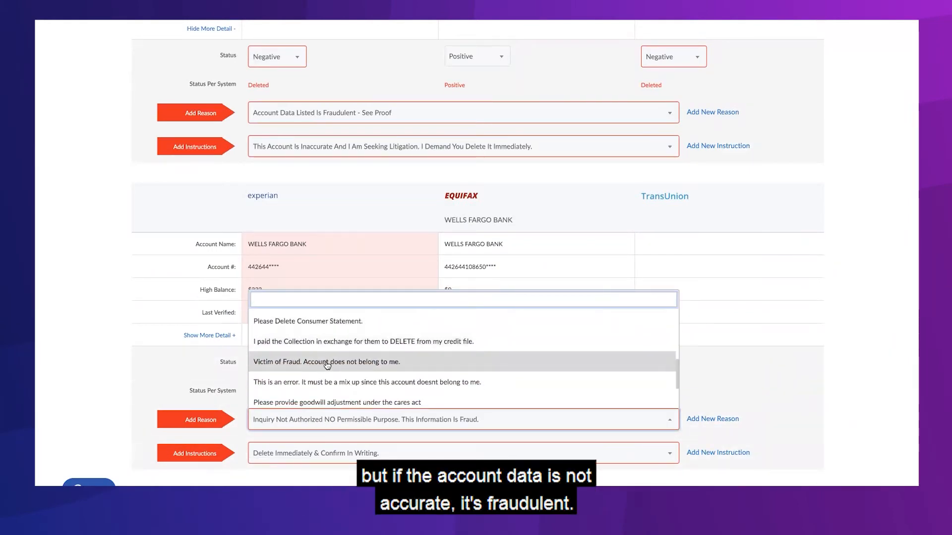
scroll(326, 367, down, 2)
click(328, 368)
Give WELLS FARGO BANK the instruction beginning "How can I be 120 days late when I have never been 30, 60 or 90 days late?"
click(330, 460)
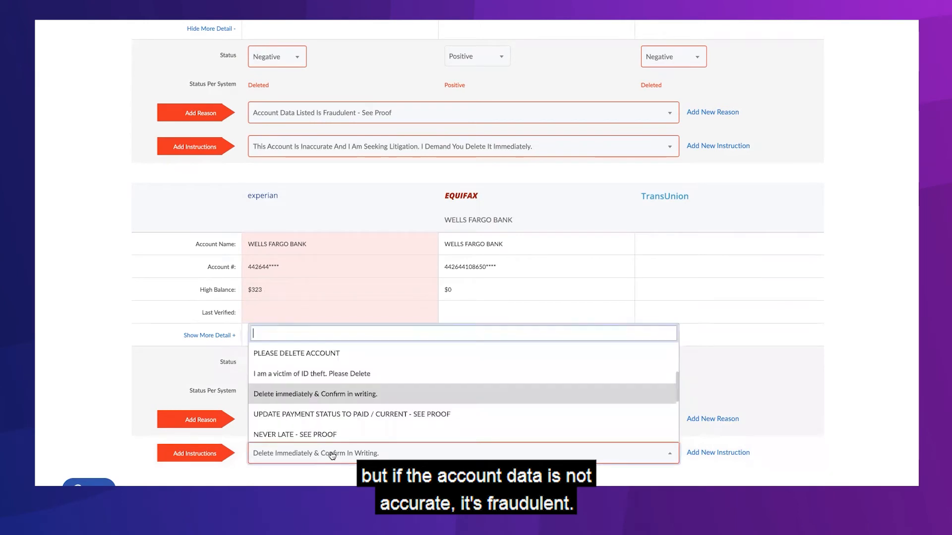
scroll(335, 399, down, 4)
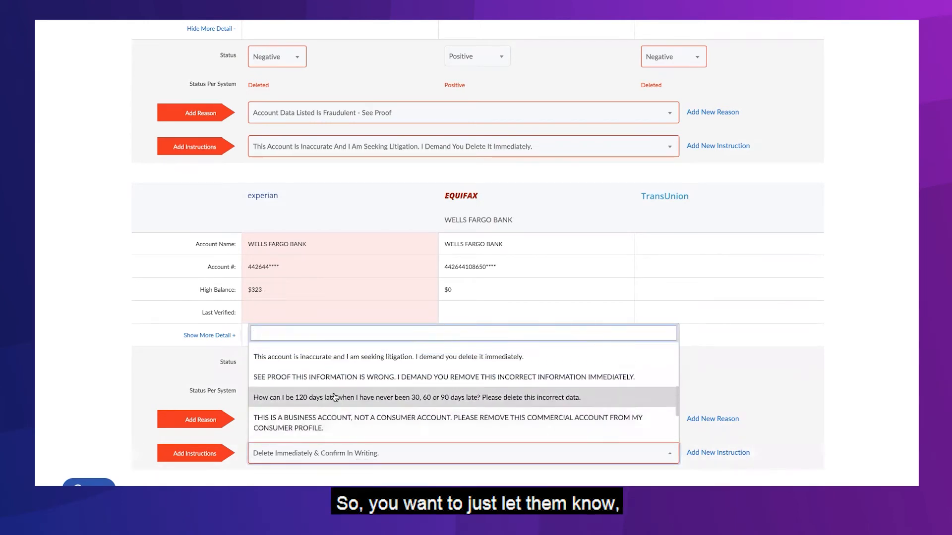
click(335, 397)
Review the accounts down to ASHRO, expand its details, and compare its dates, balance, creditor remarks and late payment status across the bureaus
scroll(344, 394, down, 12)
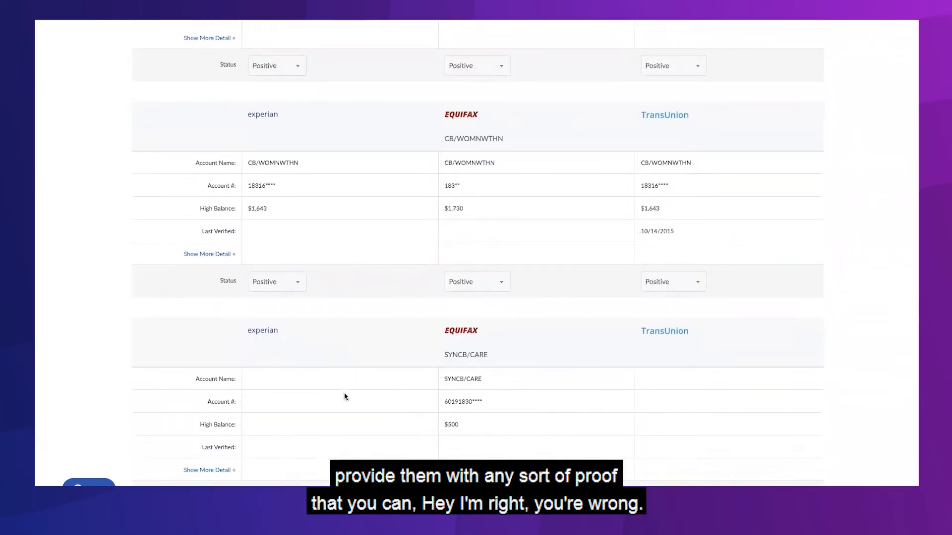
scroll(344, 395, down, 10)
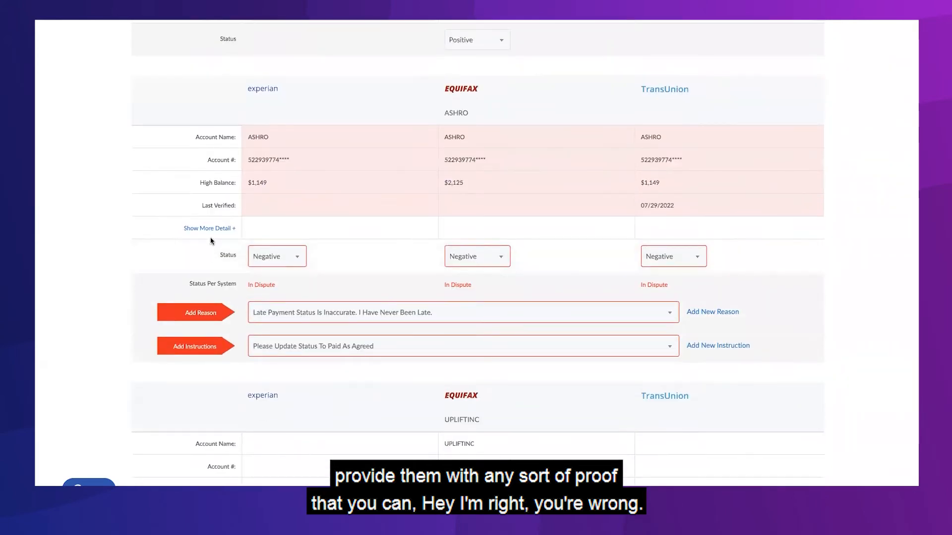
click(210, 228)
scroll(373, 297, down, 3)
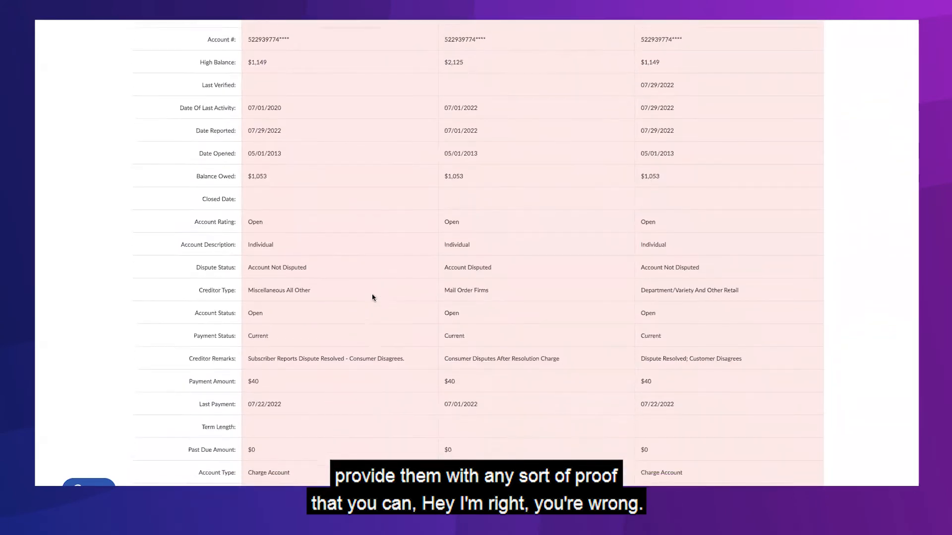
scroll(372, 297, up, 1)
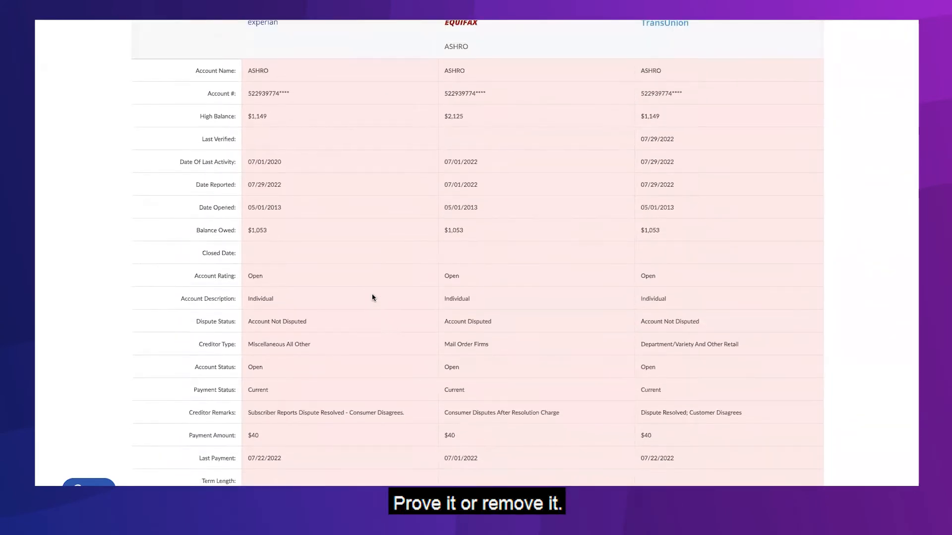
scroll(373, 296, down, 3)
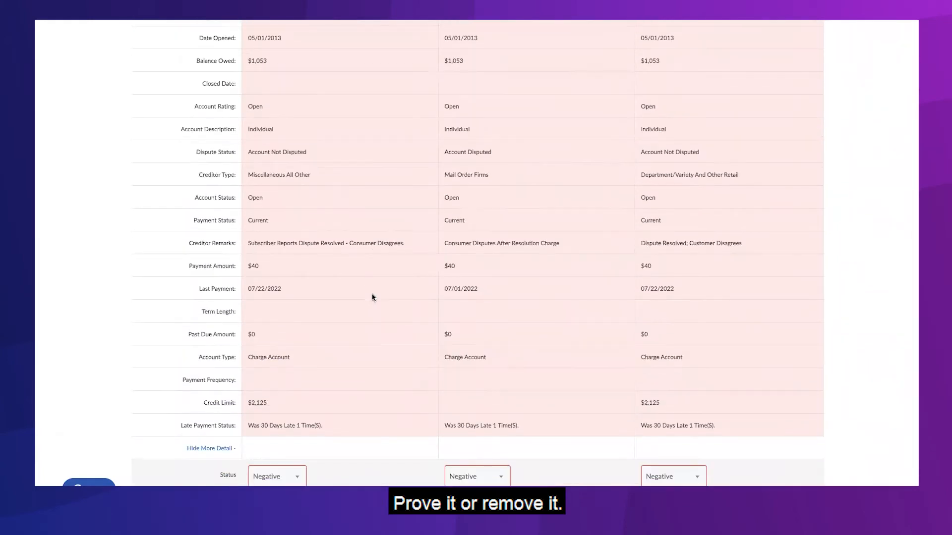
scroll(373, 297, up, 3)
scroll(373, 297, down, 5)
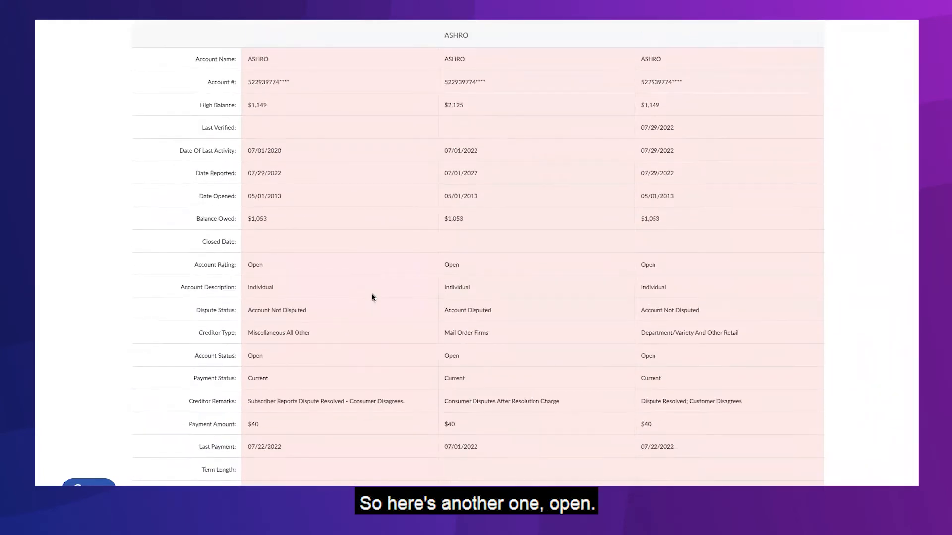
Give ASHRO the reason "Payment status Late 30 Days is an error." and the instruction beginning 'Remove "Was 30 Days Late 1 Time(S)"'
scroll(371, 296, down, 2)
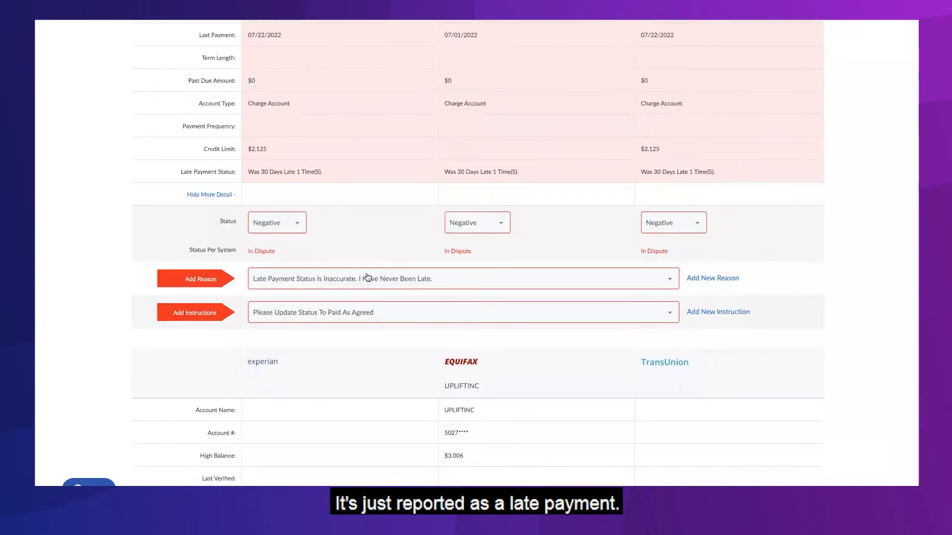
click(362, 278)
scroll(435, 355, down, 5)
scroll(435, 357, down, 5)
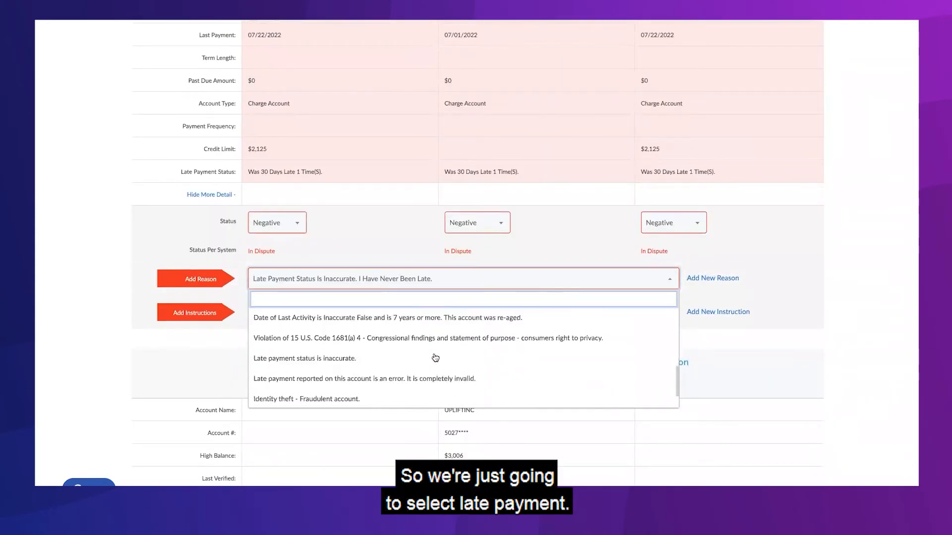
scroll(420, 372, up, 3)
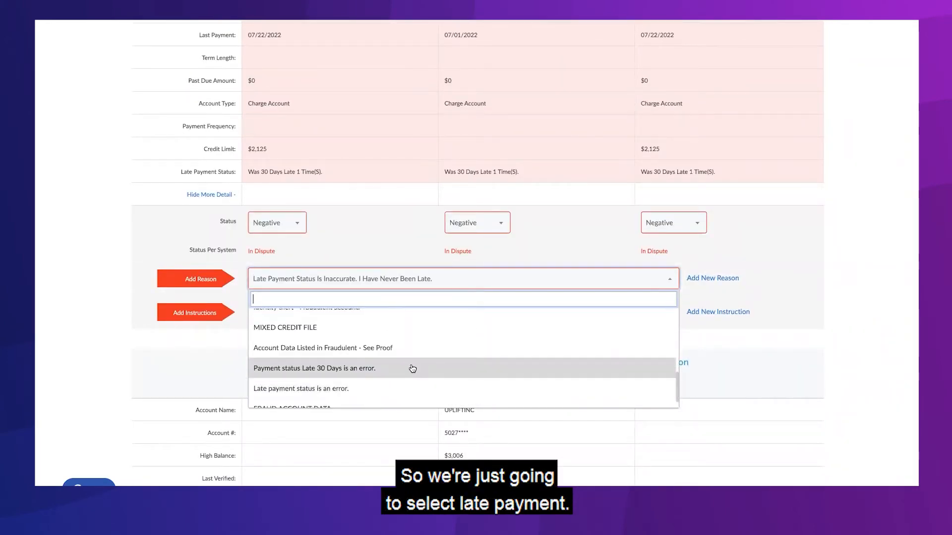
click(411, 367)
scroll(354, 365, down, 2)
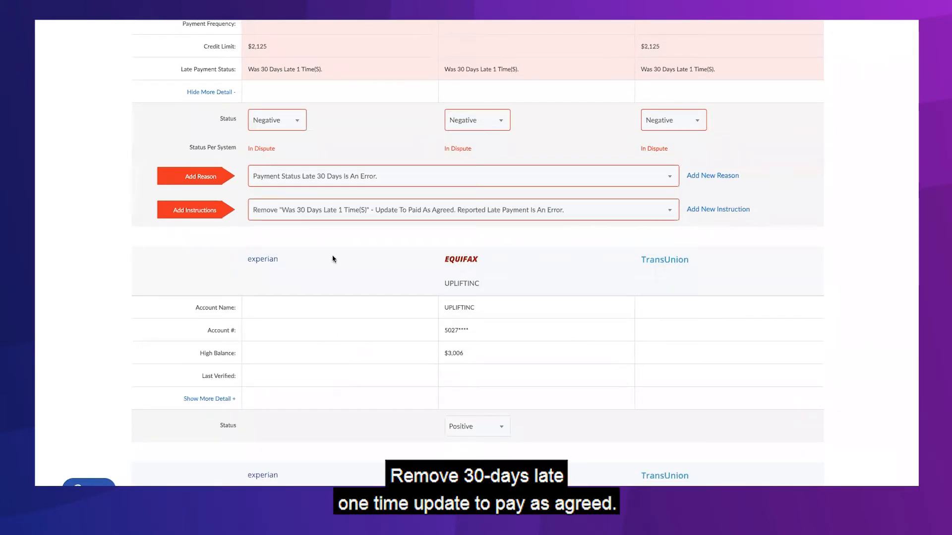
Review the accounts down to HC ROYA, expand its details, and compare its dates, balance, account rating and bankruptcy remarks across the bureaus
scroll(350, 243, down, 8)
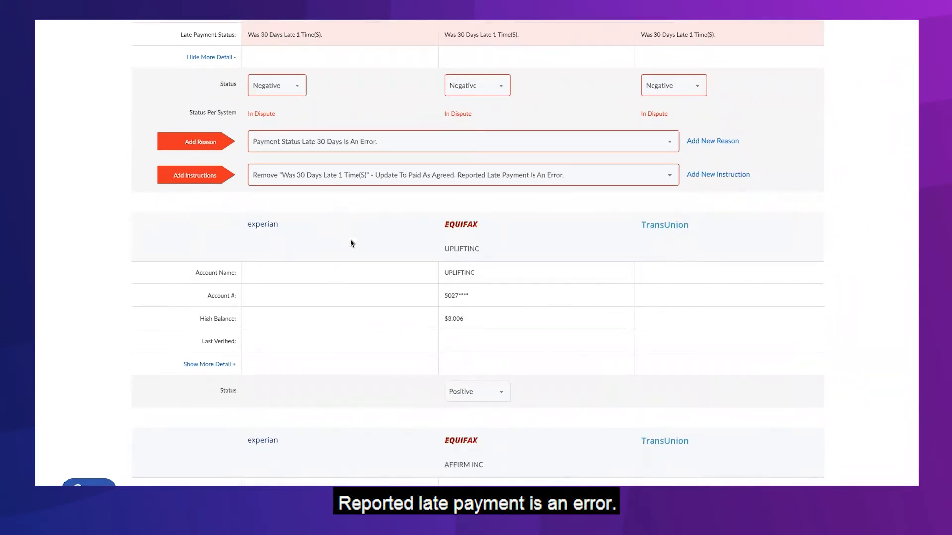
scroll(350, 243, down, 12)
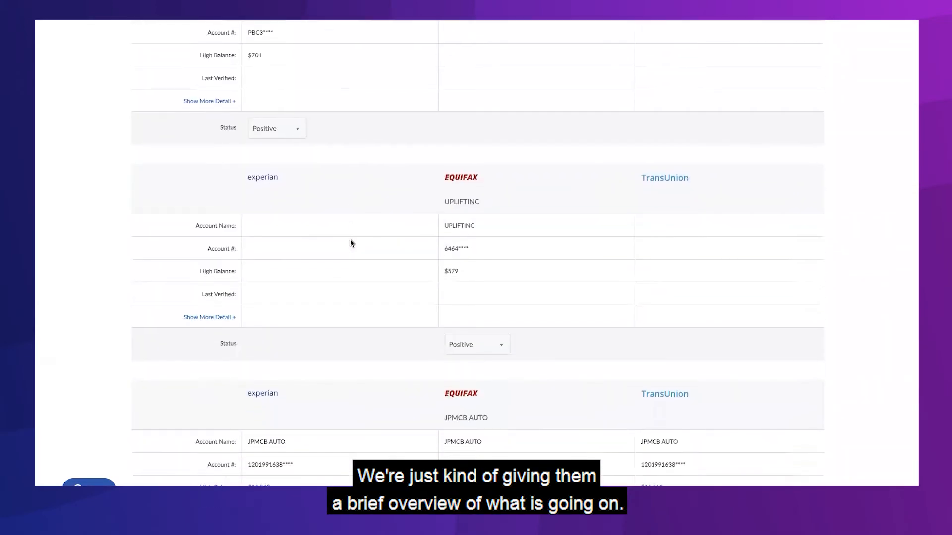
scroll(350, 243, down, 9)
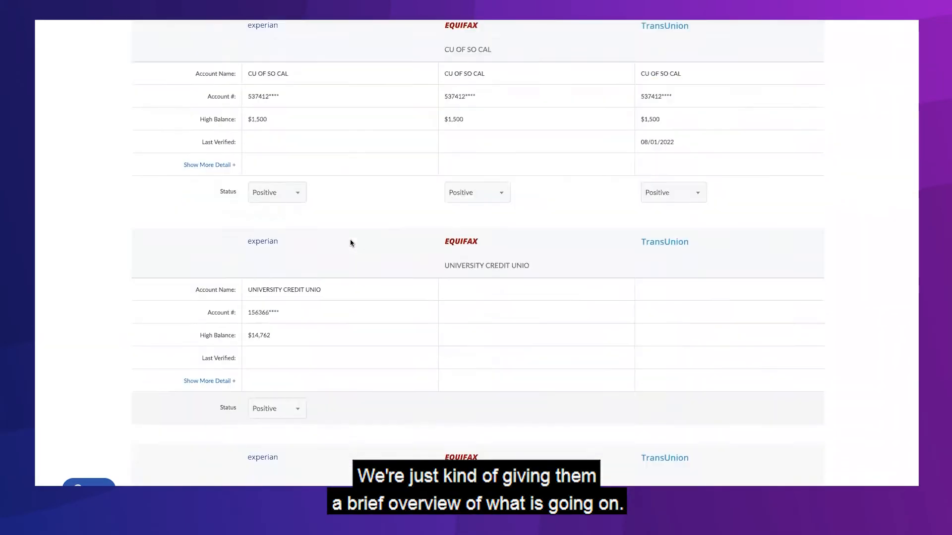
scroll(350, 243, down, 3)
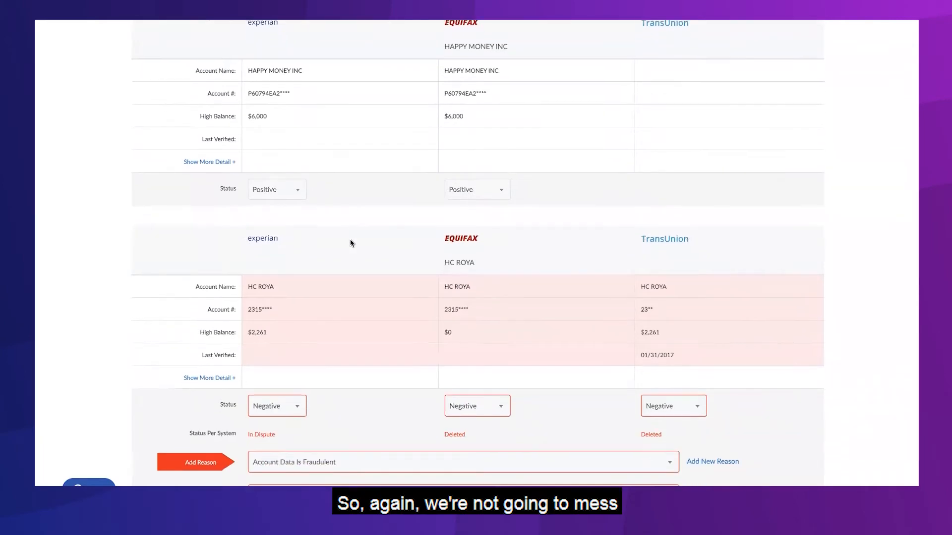
scroll(350, 243, down, 2)
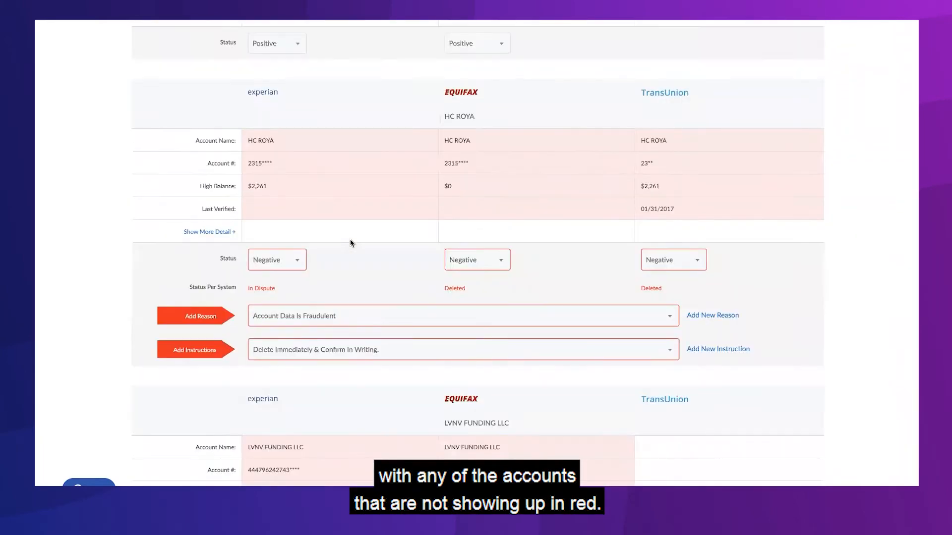
click(216, 199)
scroll(362, 279, down, 1)
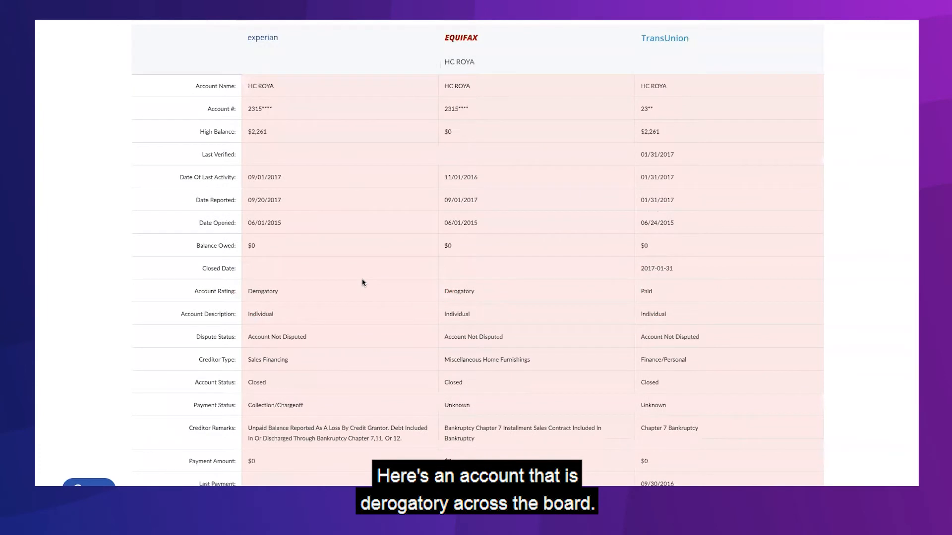
scroll(362, 280, down, 2)
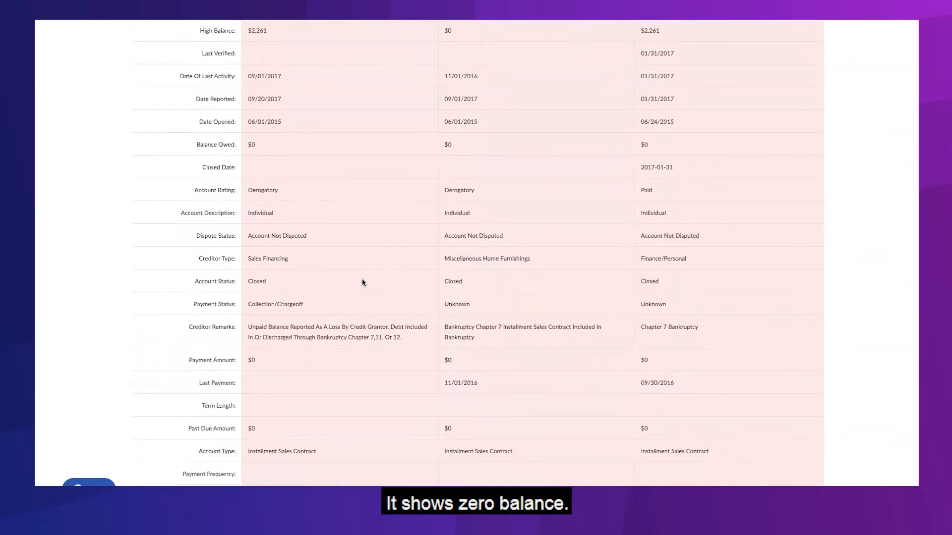
scroll(362, 282, down, 3)
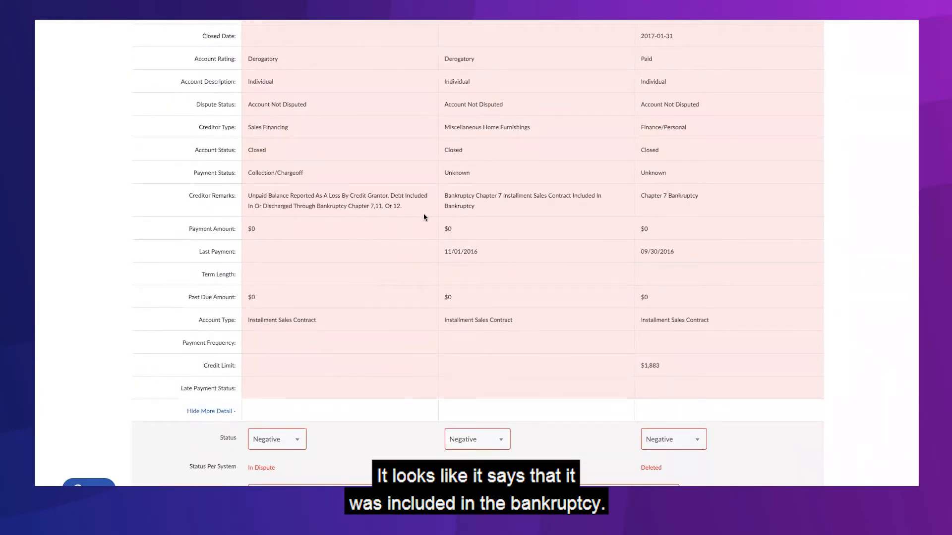
scroll(424, 216, down, 3)
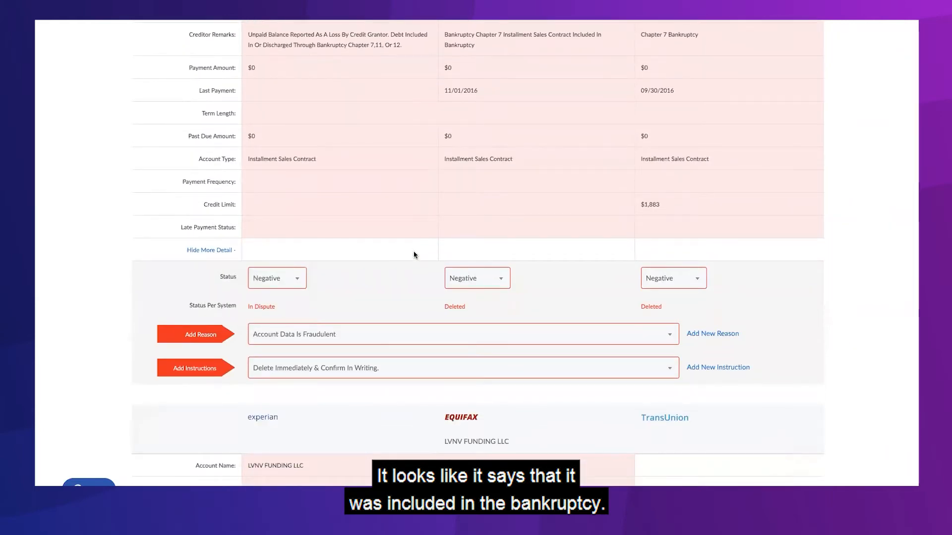
scroll(386, 267, down, 1)
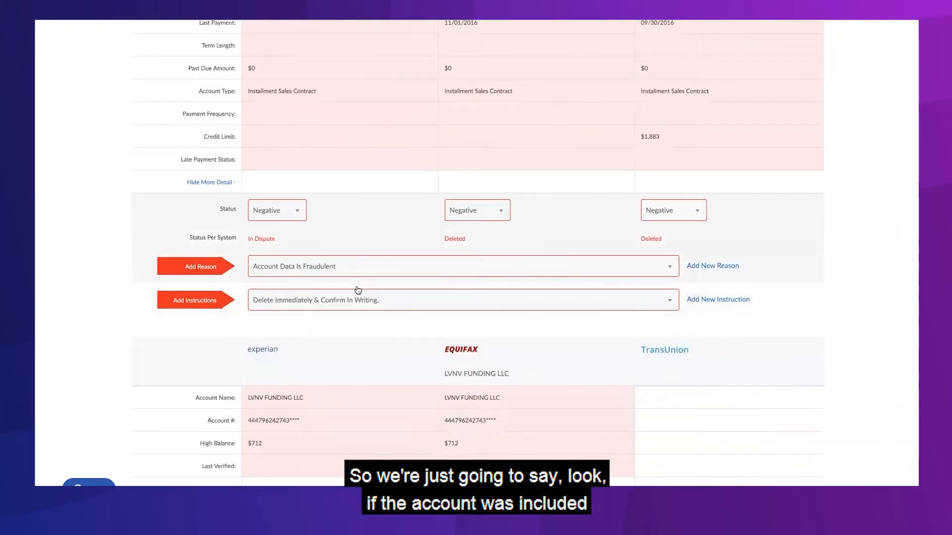
scroll(367, 263, up, 6)
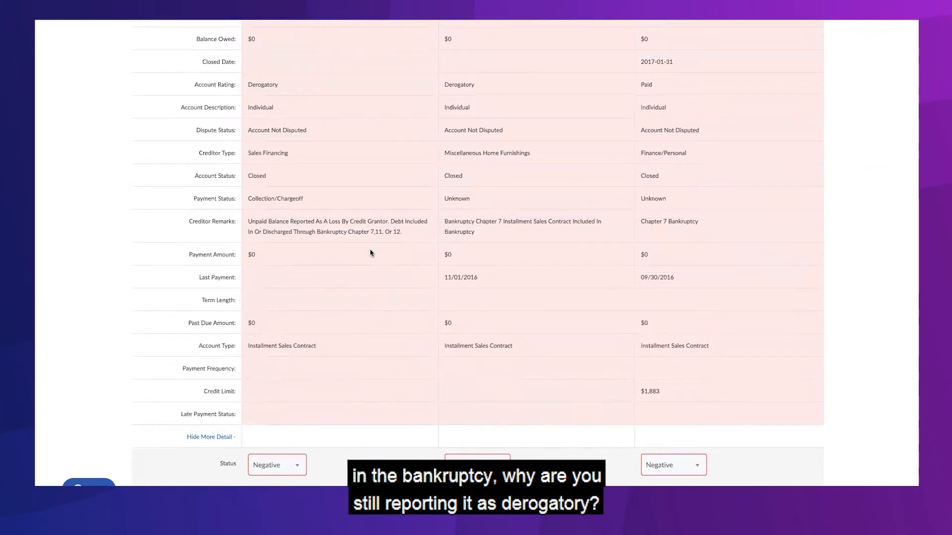
scroll(369, 253, up, 1)
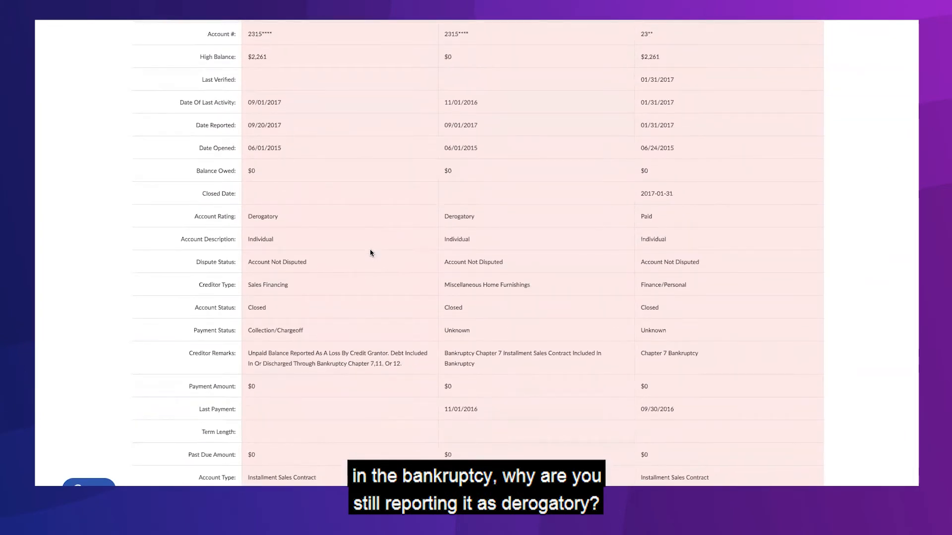
scroll(369, 253, down, 1)
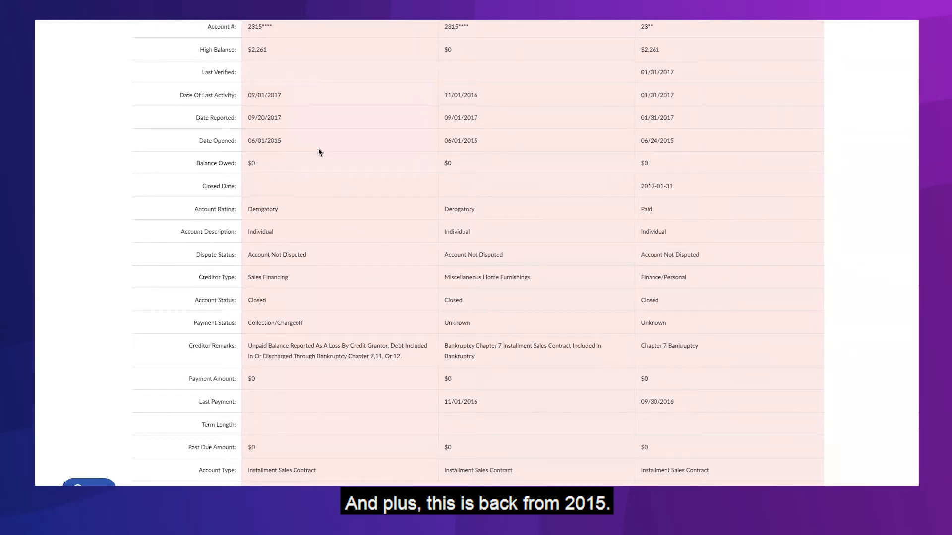
scroll(318, 148, up, 2)
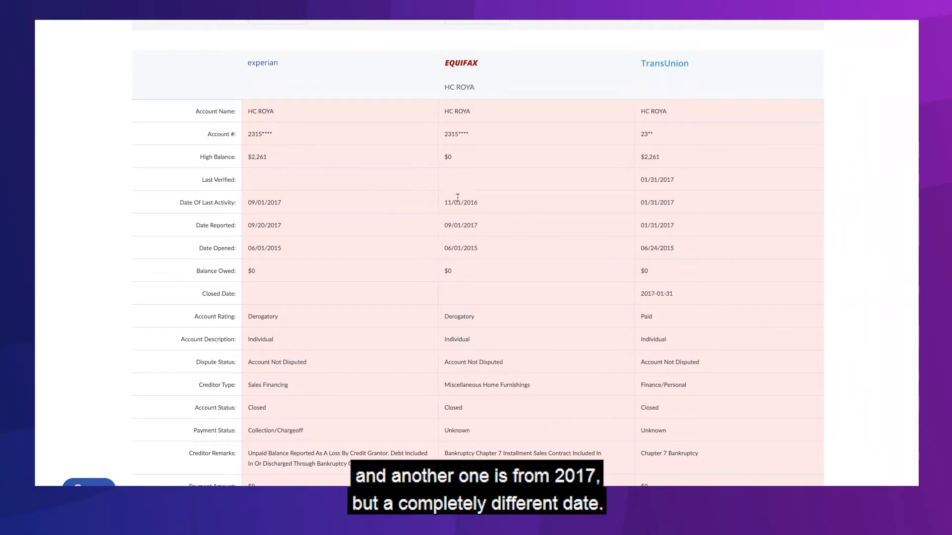
Change HC ROYA's dispute reason to "Account Data Listed in Fraudulent - See Proof"
scroll(540, 224, down, 9)
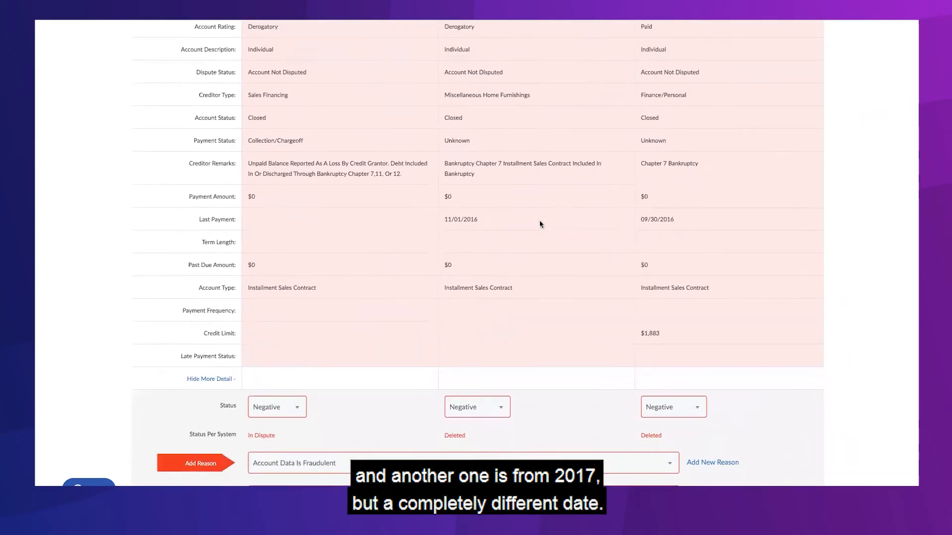
click(374, 264)
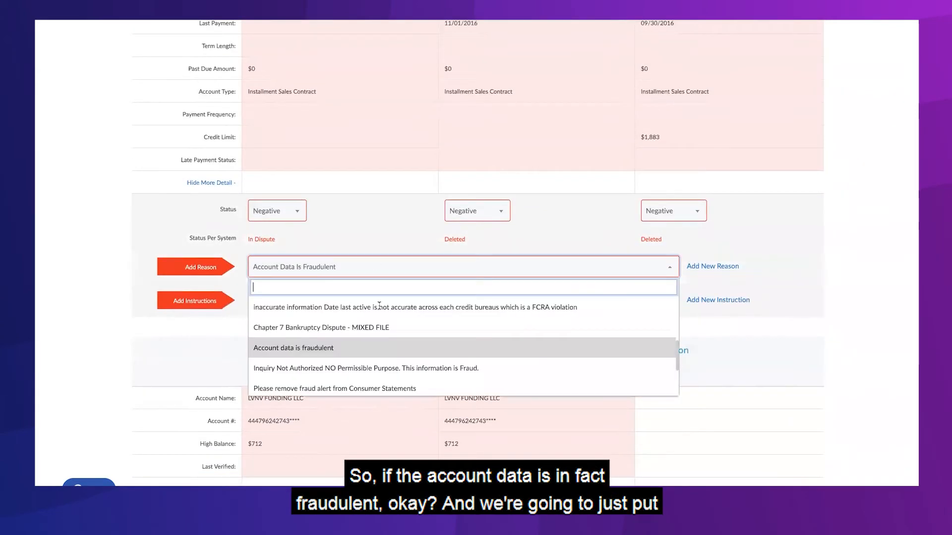
scroll(380, 309, down, 3)
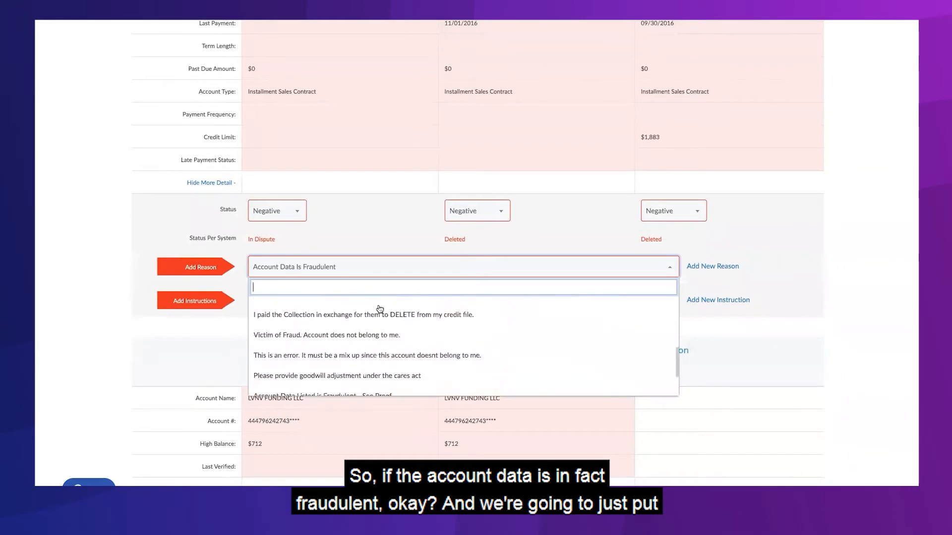
scroll(380, 349, down, 2)
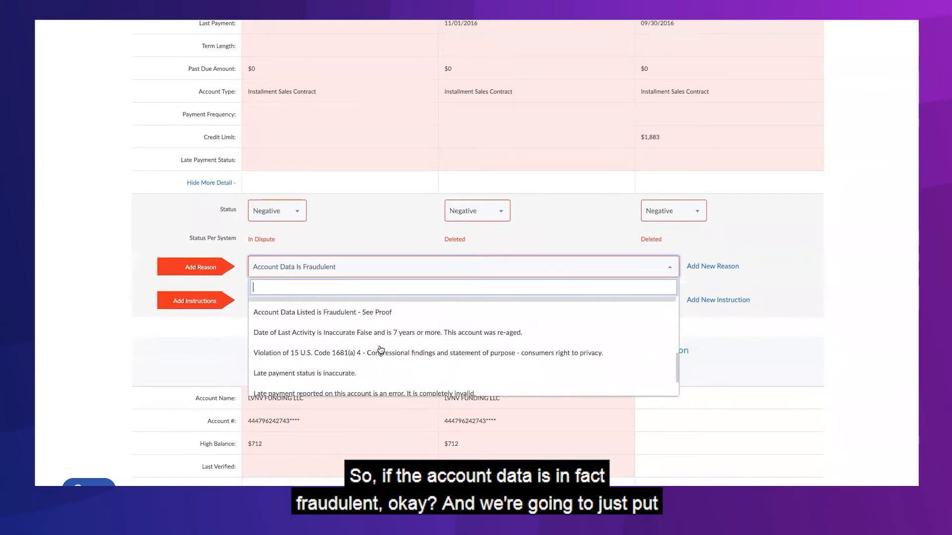
scroll(380, 349, down, 1)
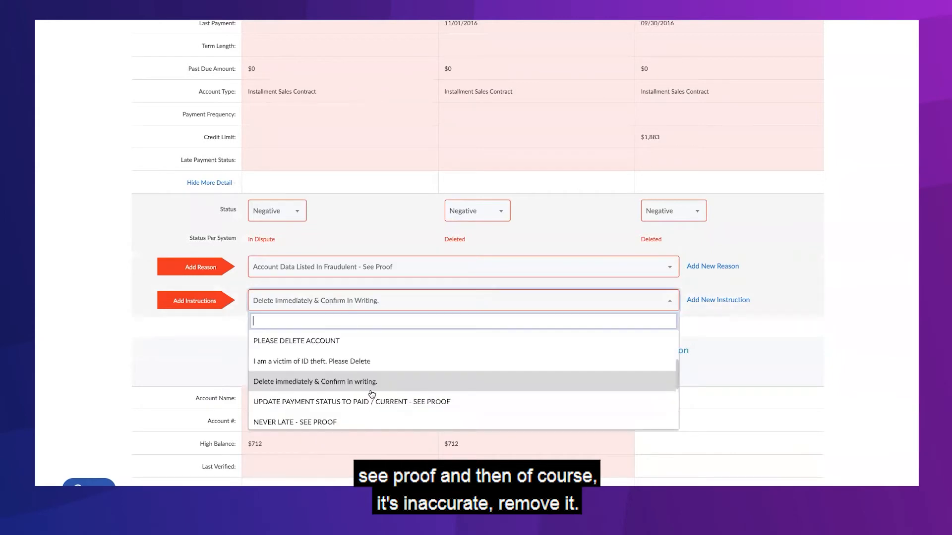
Set HC ROYA's instruction to "This account is inaccurate and I am seeking litigation. I demand you delete it immediately."
scroll(371, 394, down, 3)
click(372, 395)
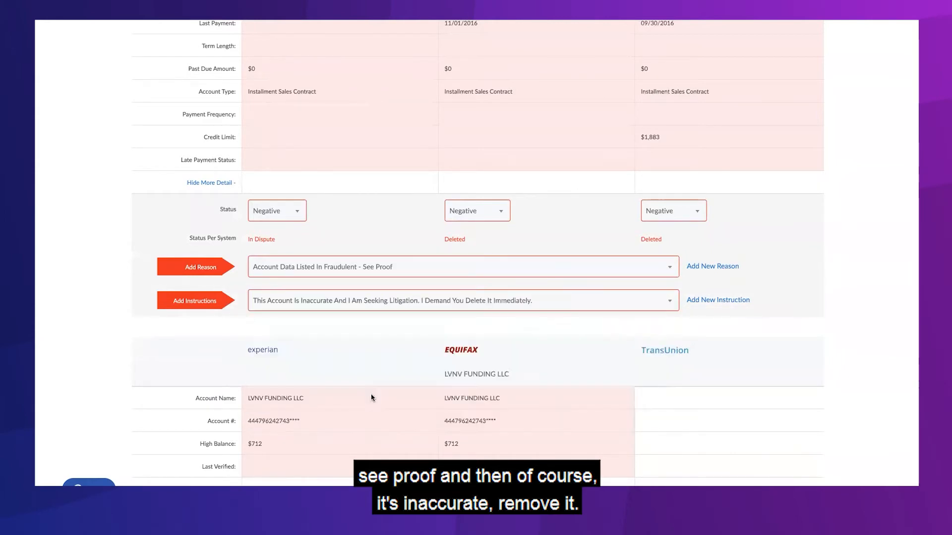
scroll(371, 394, down, 4)
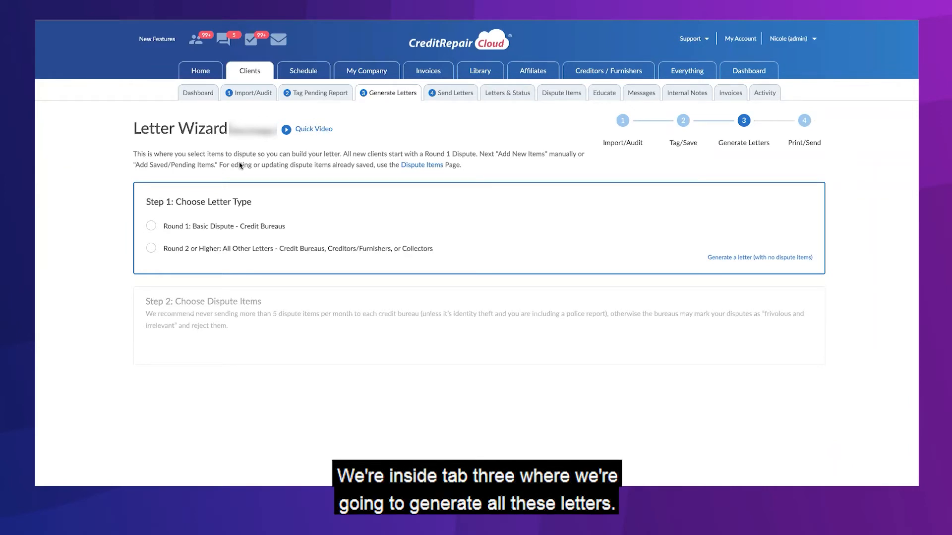
Start a Round 2 or Higher letter to the credit bureaus and add the three saved Chapter 7 Bankruptcy items as dispute items
click(150, 248)
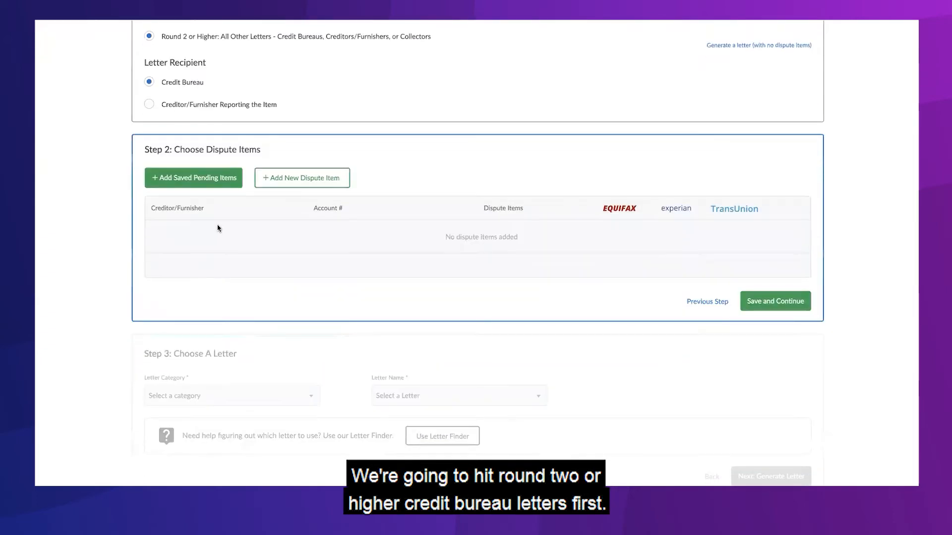
click(190, 178)
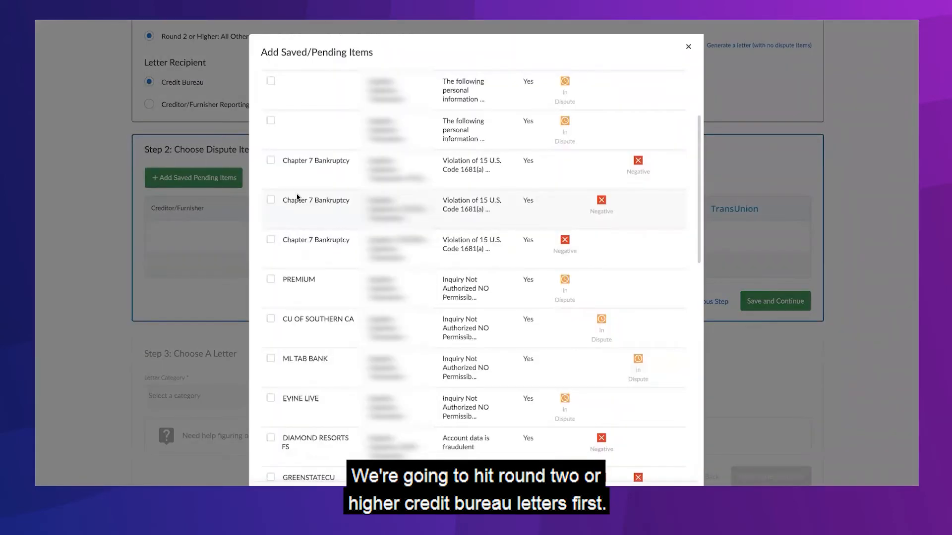
click(271, 161)
click(271, 200)
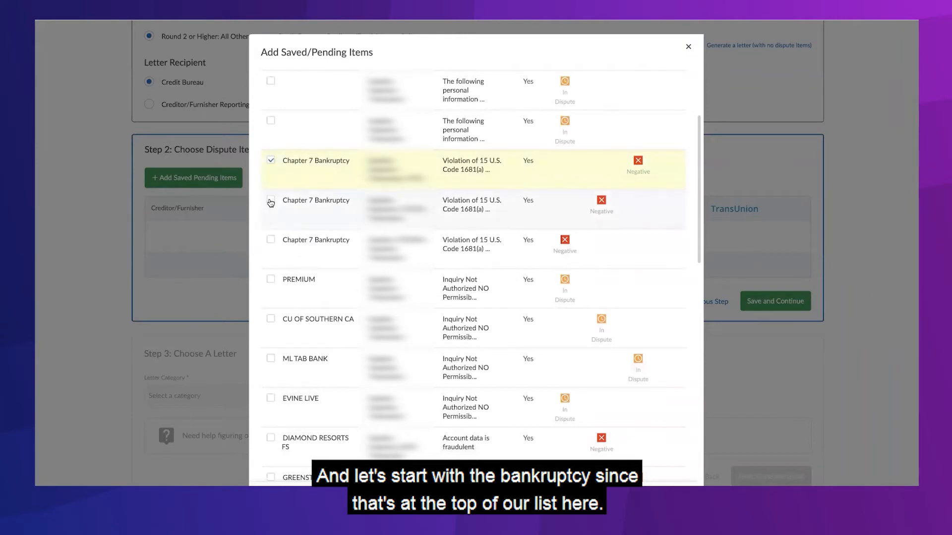
click(270, 240)
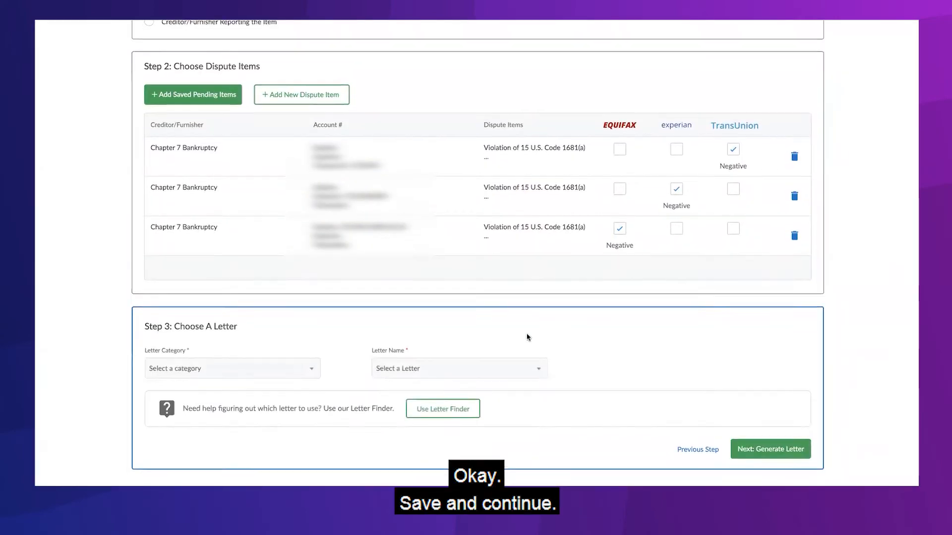
Generate the "A1 BK TO CRA" bankruptcy letter from the Credit Bureau Letters category for the selected dispute items
click(266, 371)
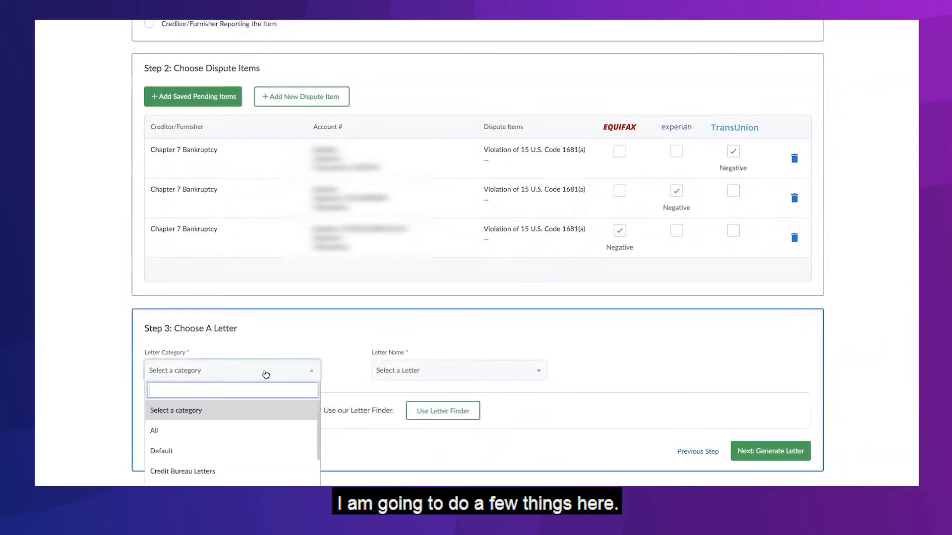
click(260, 471)
click(436, 375)
scroll(476, 436, down, 5)
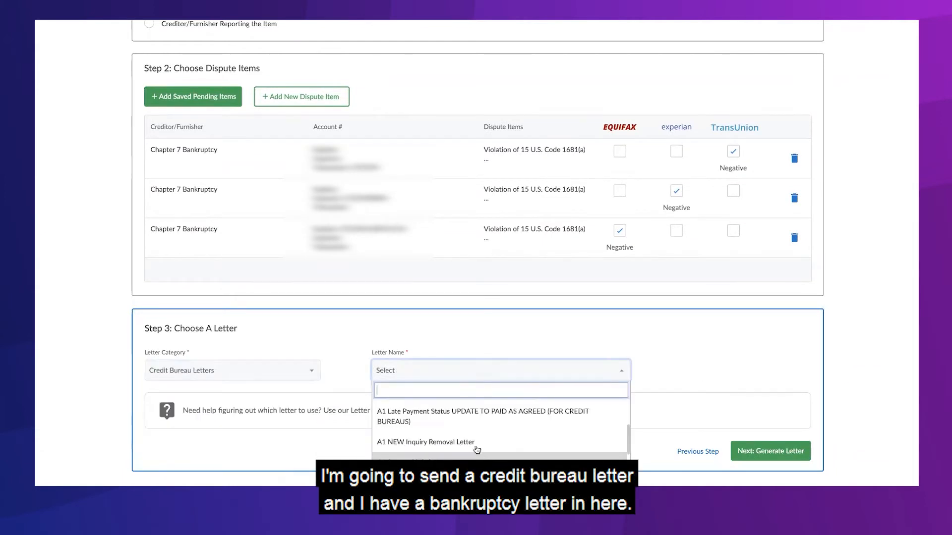
scroll(476, 446, up, 2)
scroll(476, 436, up, 3)
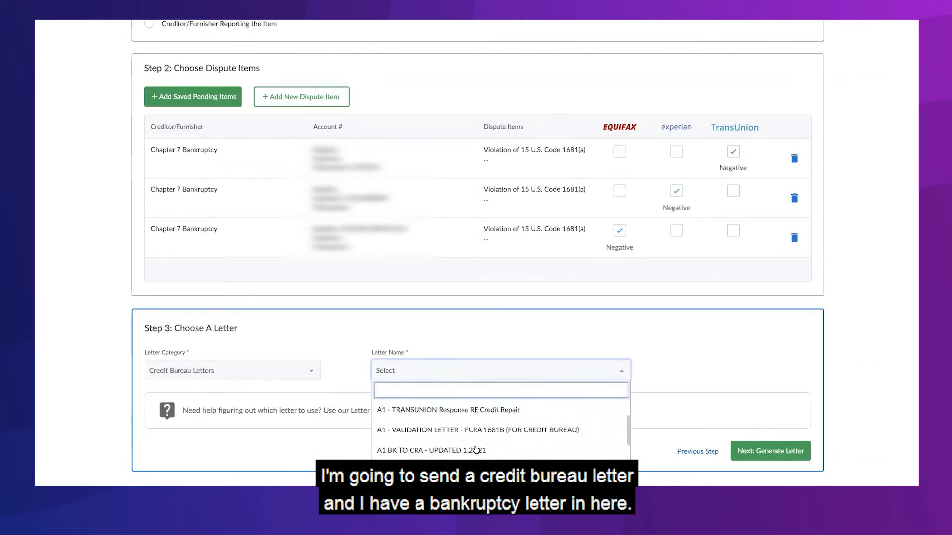
scroll(545, 436, down, 1)
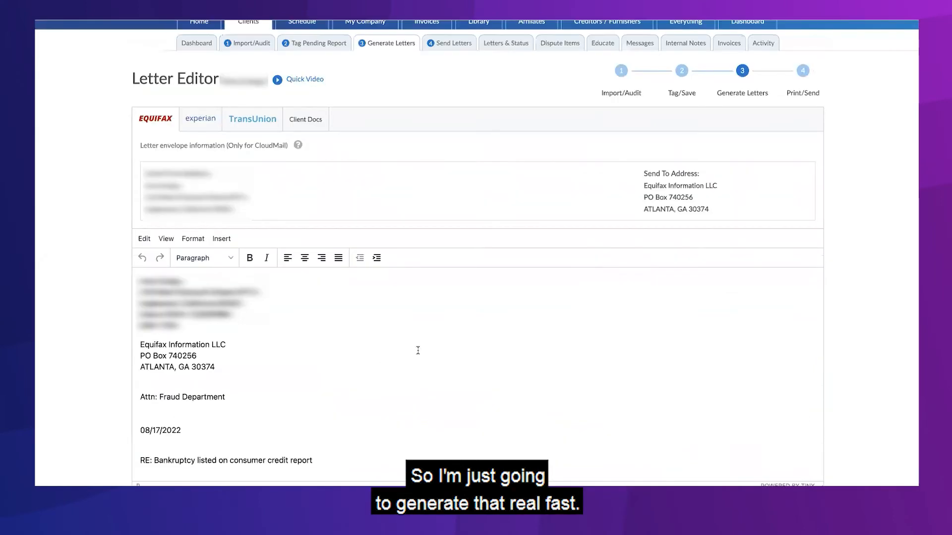
In the Equifax letter, remove the list number before the "Violation of 15 U.S. Code 1681(a) 4" line in the bankruptcy account section
scroll(417, 350, down, 10)
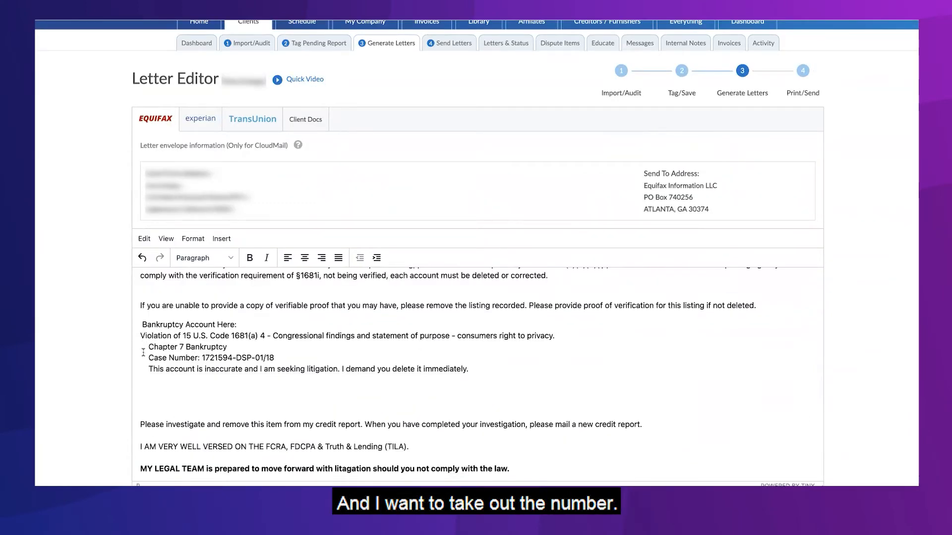
key(BackSpace)
key(BackSpace)
key(Return)
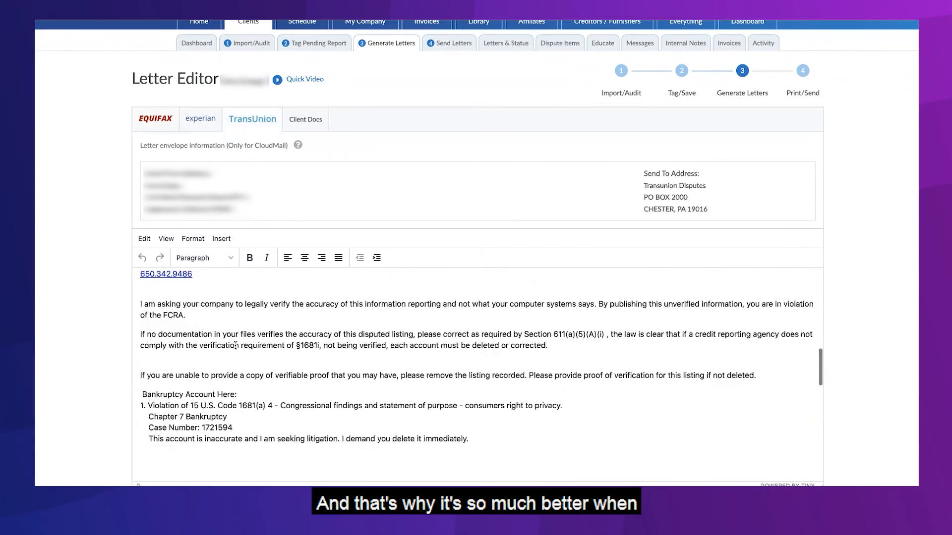
In the TransUnion letter, remove the list number before the "Violation of 15 U.S. Code 1681(a) 4" line in the bankruptcy account section
scroll(142, 433, up, 2)
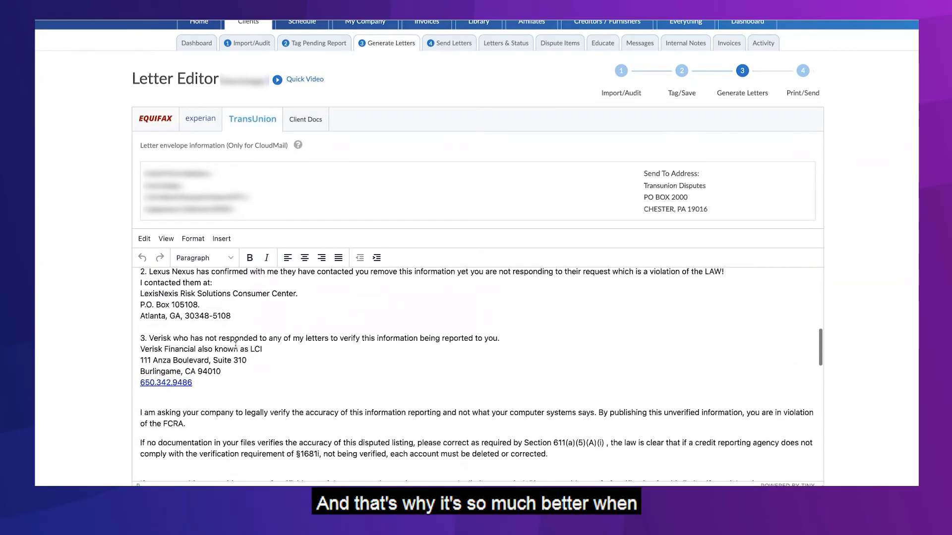
scroll(142, 433, down, 3)
key(BackSpace)
key(BackSpace)
key(BackSpace)
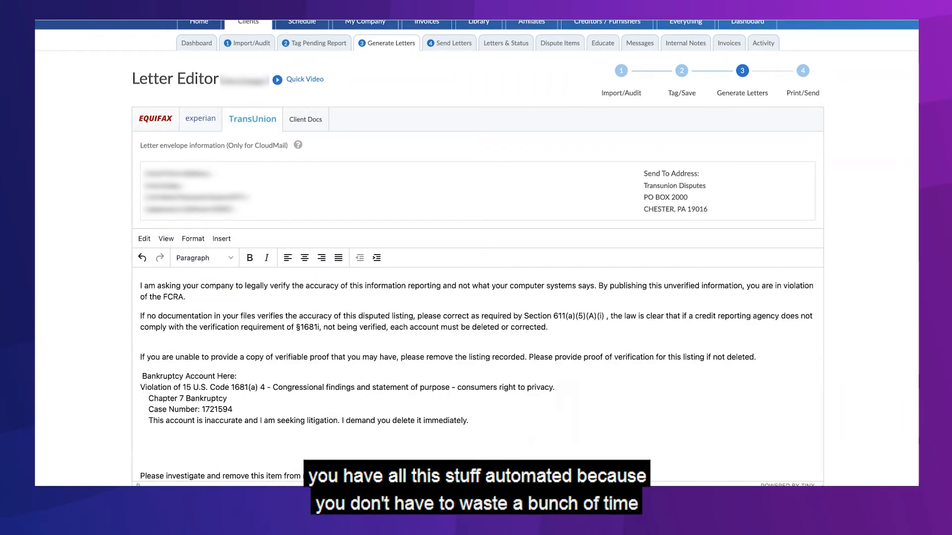
Join the case number onto the Chapter 7 Bankruptcy line, set that line apart from the violation line, and remove an extra blank line below the item
click(142, 409)
key(BackSpace)
key(BackSpace)
click(142, 397)
key(BackSpace)
key(BackSpace)
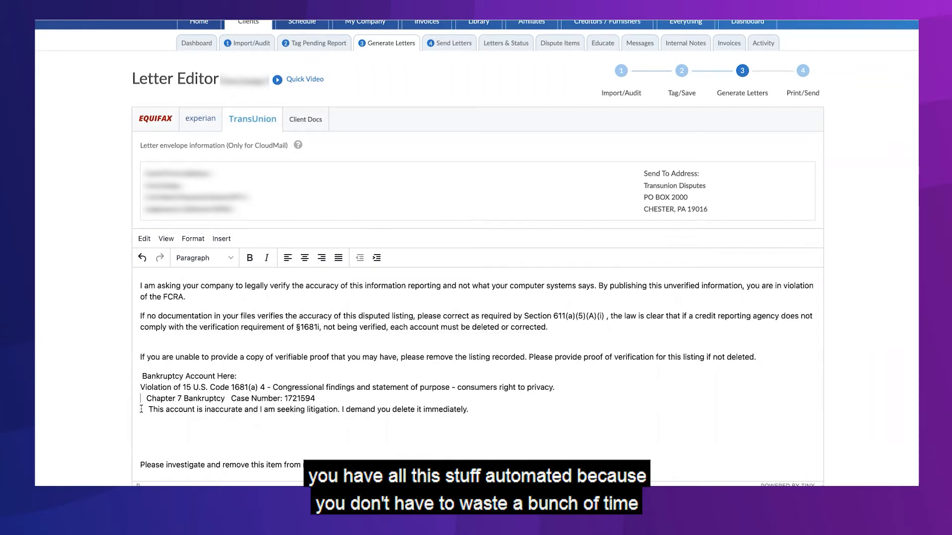
key(Return)
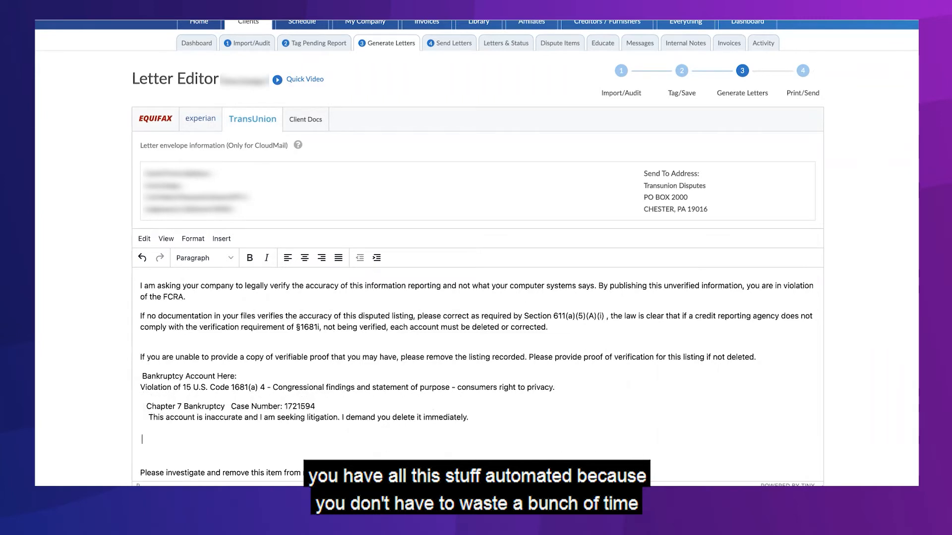
key(BackSpace)
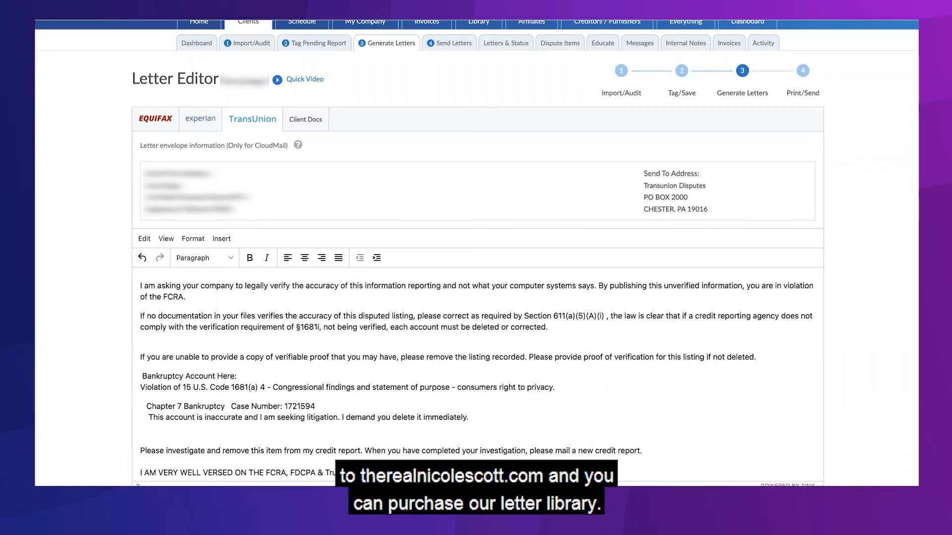
Save all three bureau letters as Round 2 under the name "RD2_BK" with an abbreviation from the list
click(615, 484)
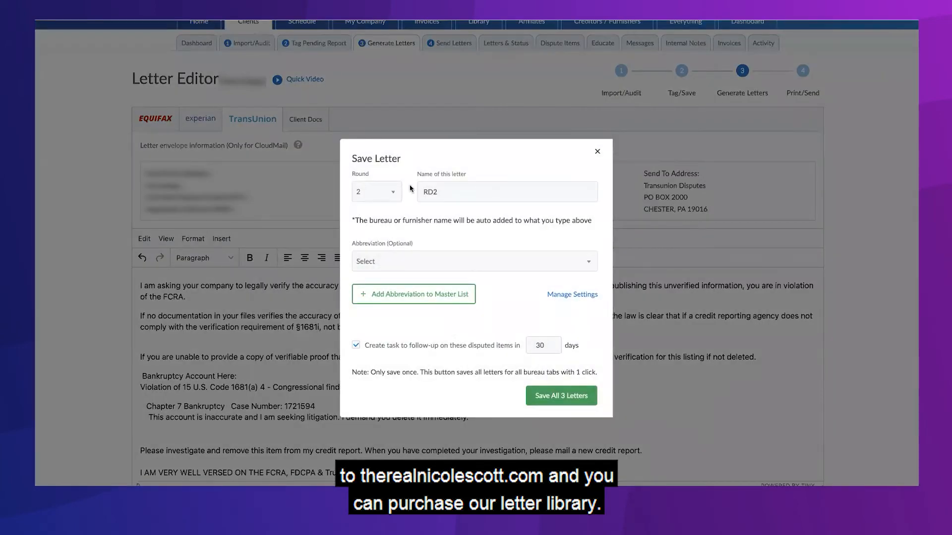
click(452, 191)
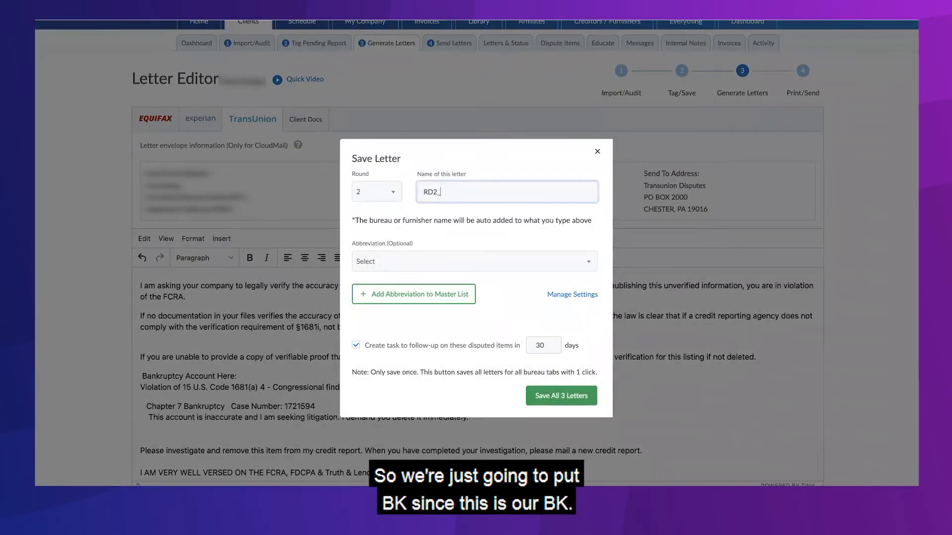
click(426, 264)
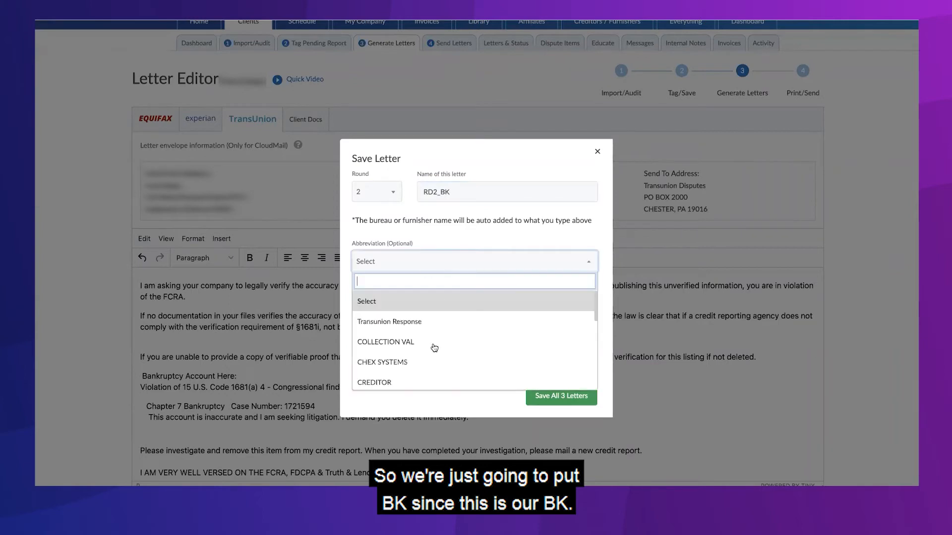
scroll(446, 317, down, 2)
click(391, 382)
click(552, 397)
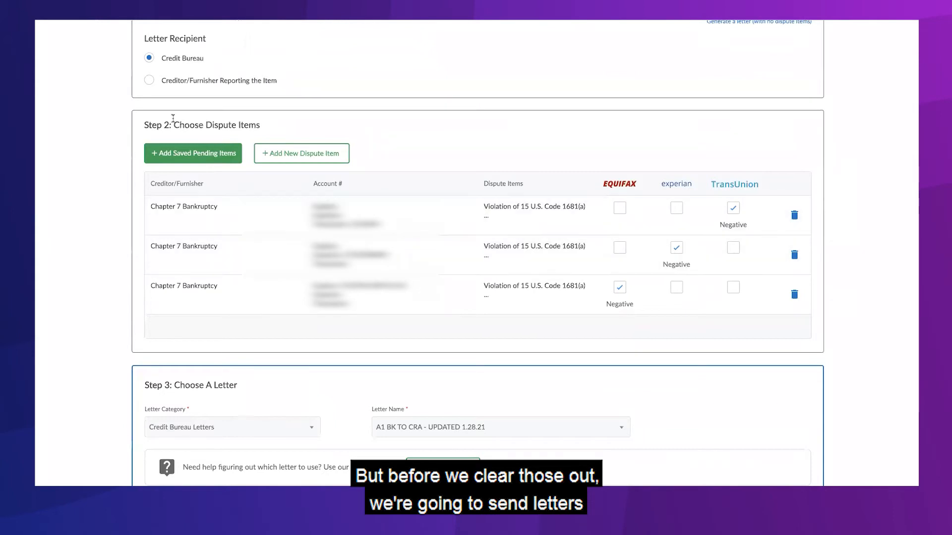
Set the letter recipient to Creditor/Furnisher Reporting the Item, and switch to SmartCredit to open the 3B Report & Scores in classic view
click(181, 81)
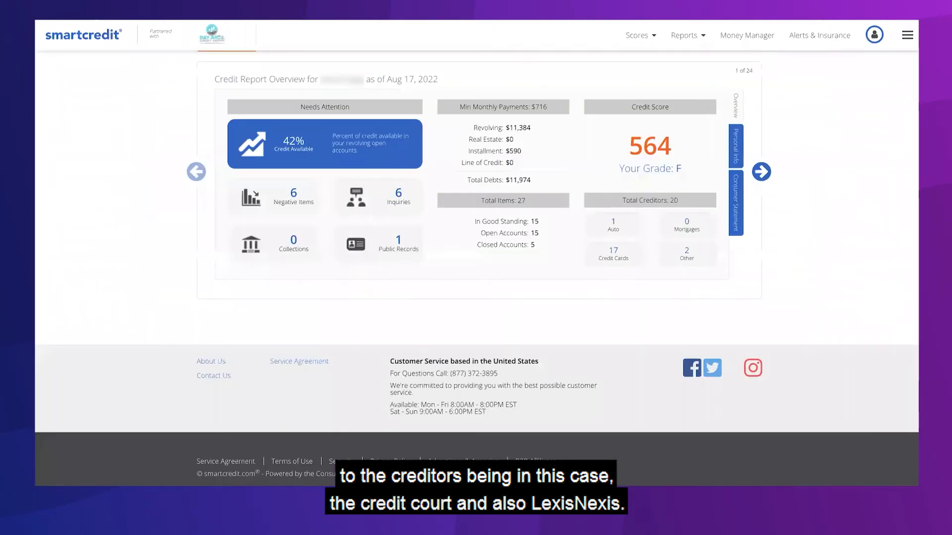
scroll(579, 116, up, 2)
mouse_move(688, 35)
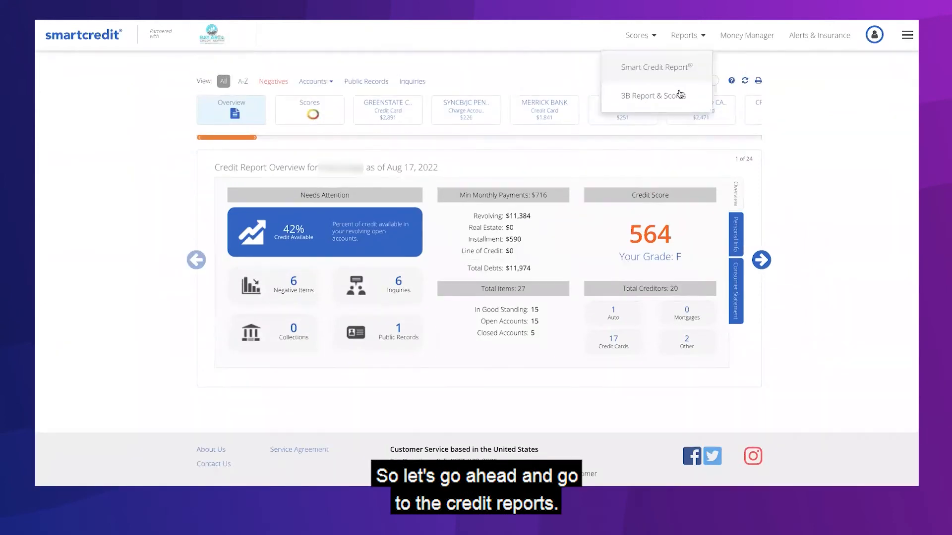
click(674, 100)
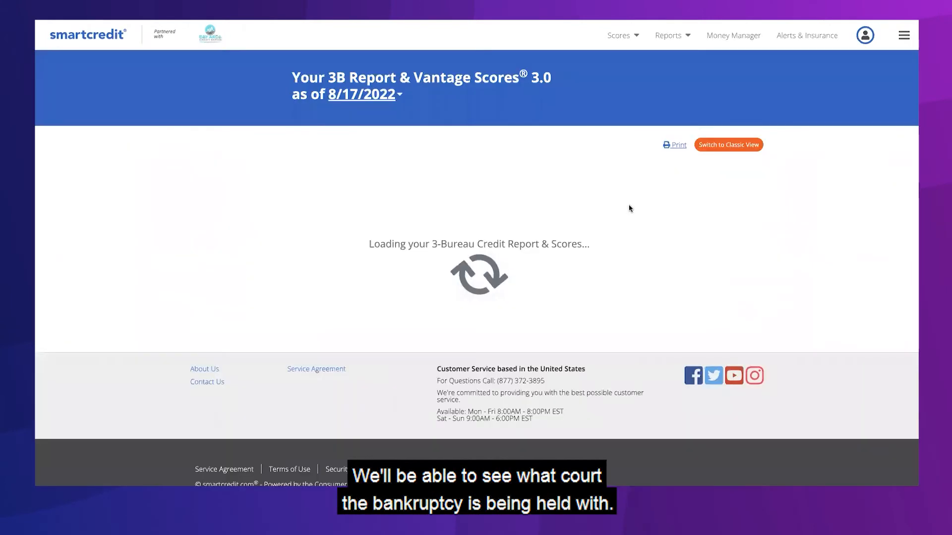
click(727, 149)
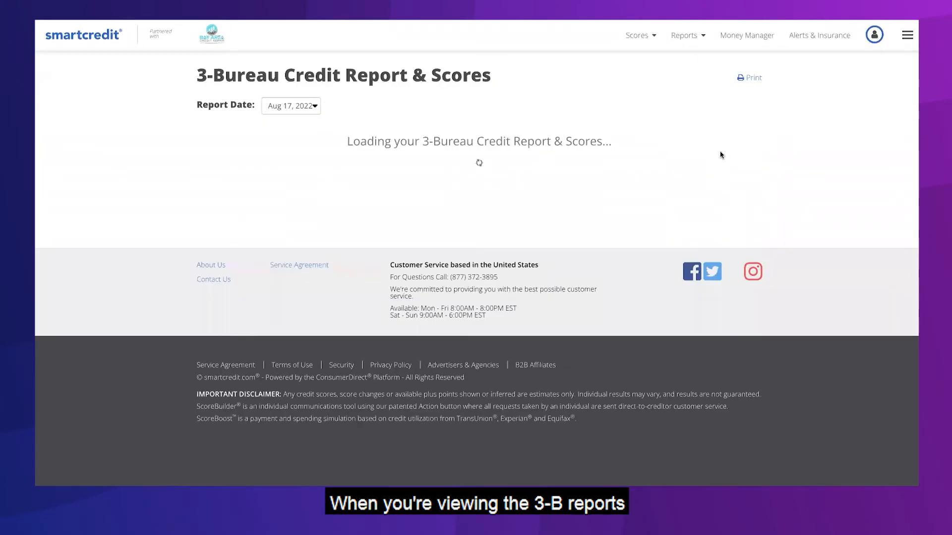
Find the US BKPT CT CA L A entry in the report's Creditor Contacts and copy its mailing address
scroll(712, 185, down, 15)
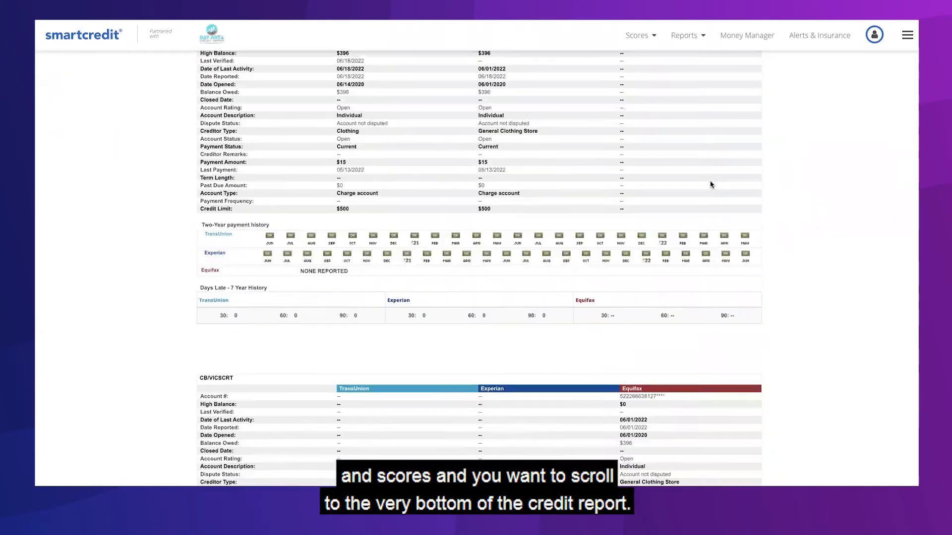
scroll(709, 184, down, 15)
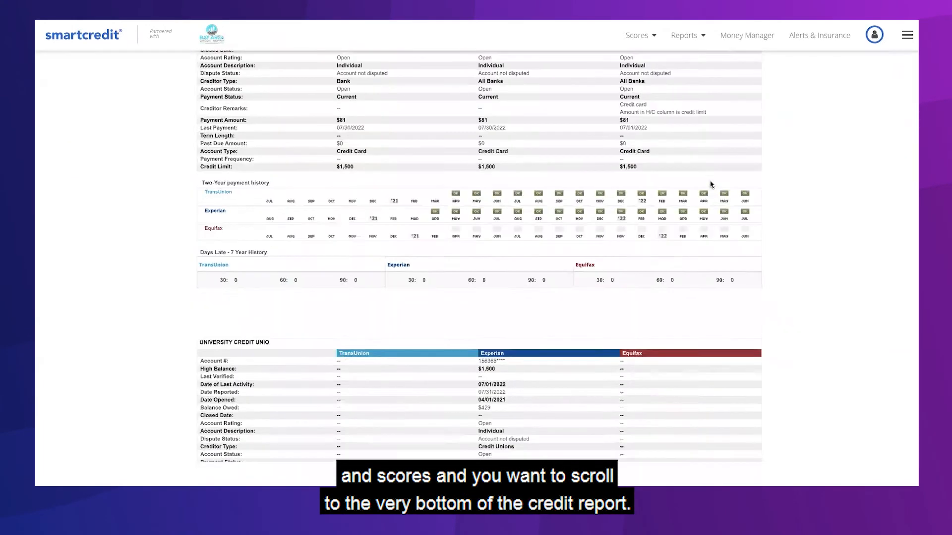
scroll(709, 184, down, 15)
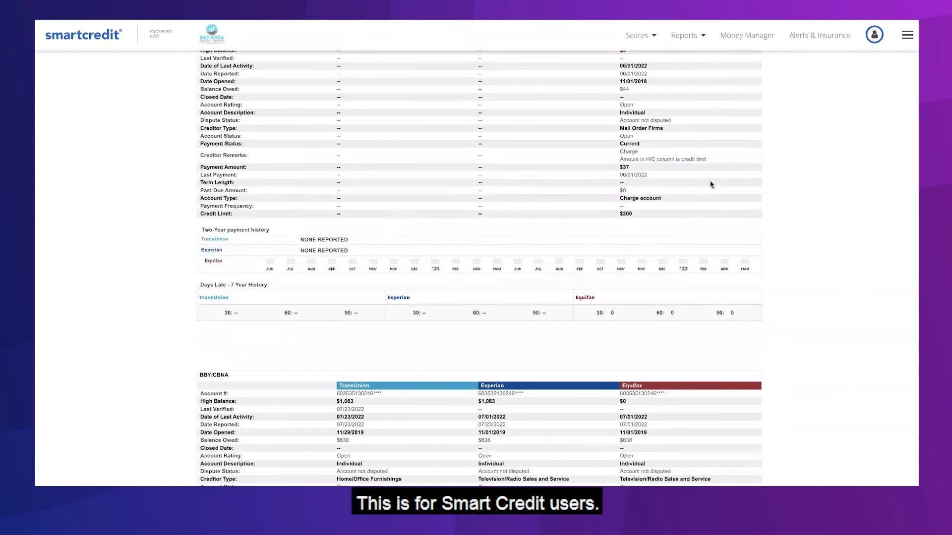
scroll(710, 184, down, 15)
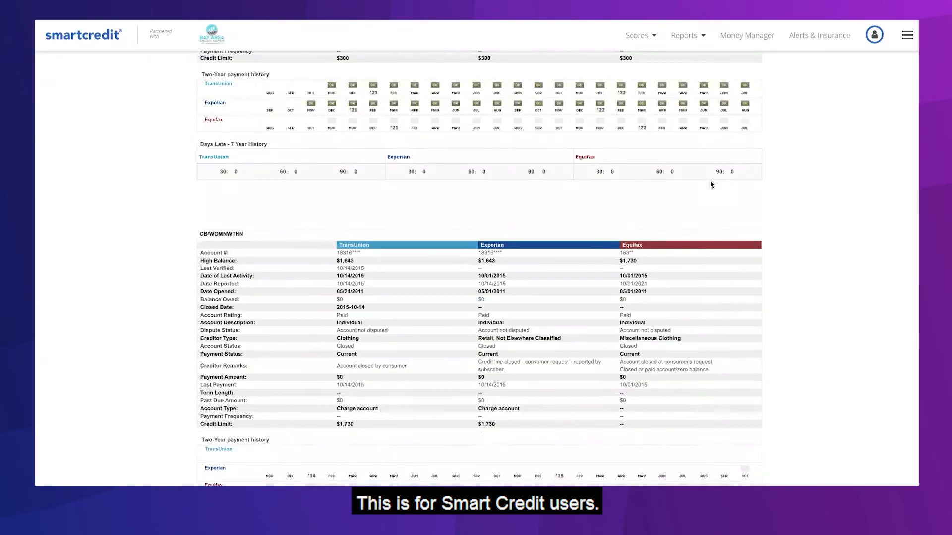
scroll(709, 184, down, 15)
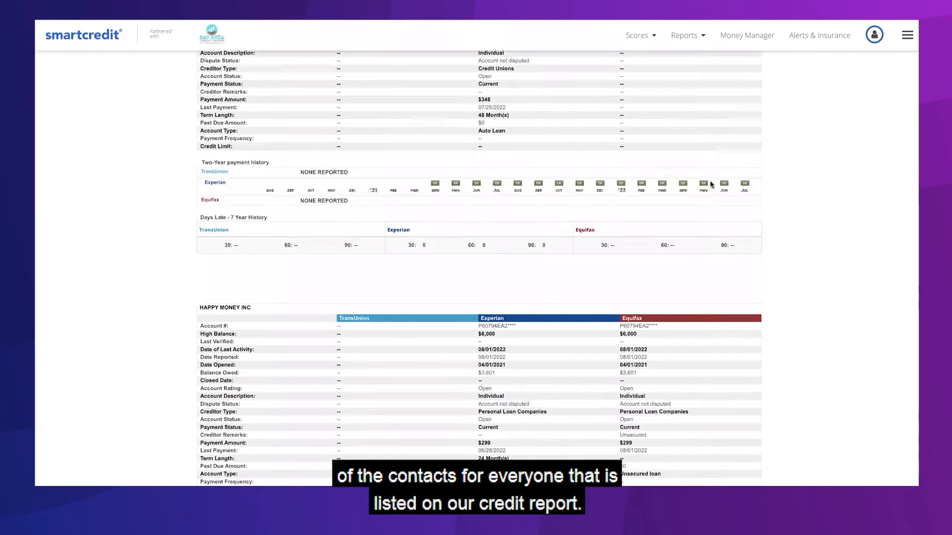
scroll(709, 185, down, 15)
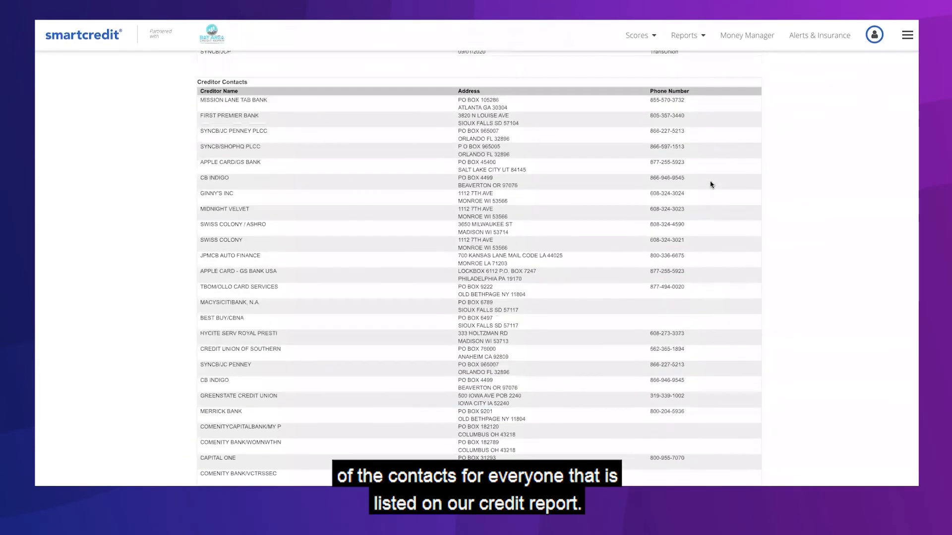
scroll(710, 184, down, 15)
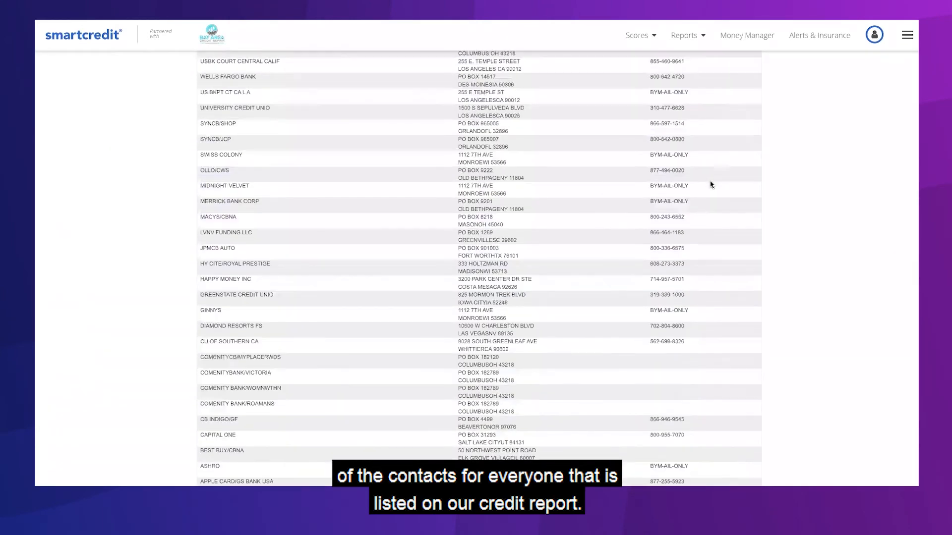
scroll(569, 173, up, 3)
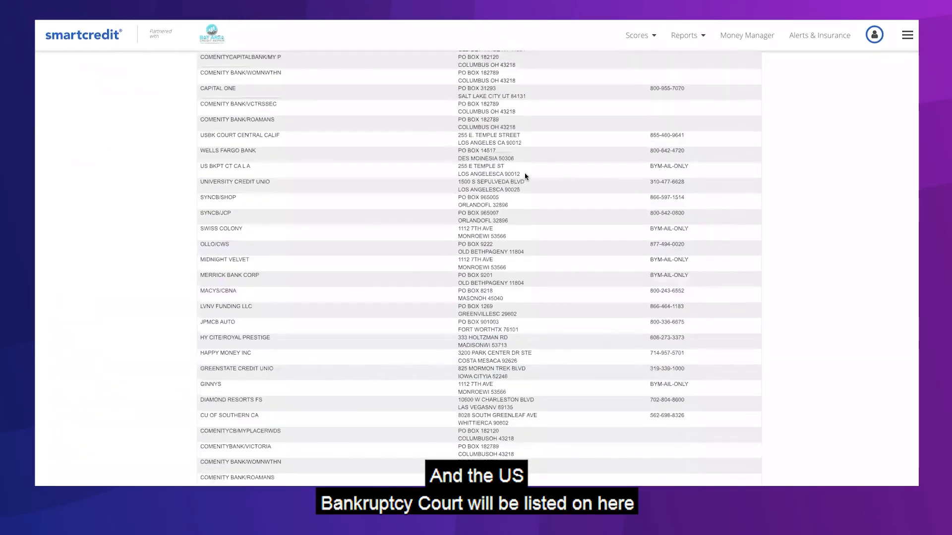
drag(520, 177, 455, 167)
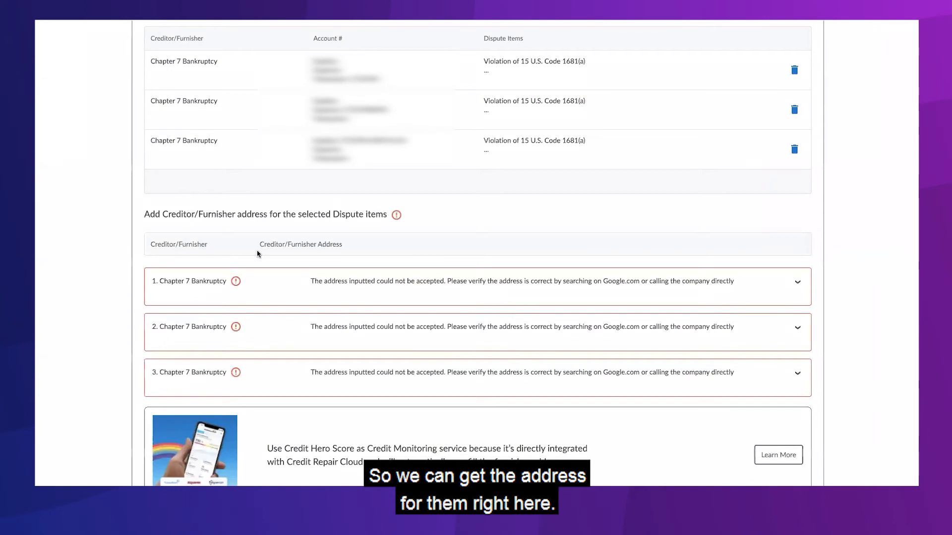
Back in the letter wizard, replace the first Chapter 7 Bankruptcy item's address with the copied bankruptcy court address and save it
click(255, 296)
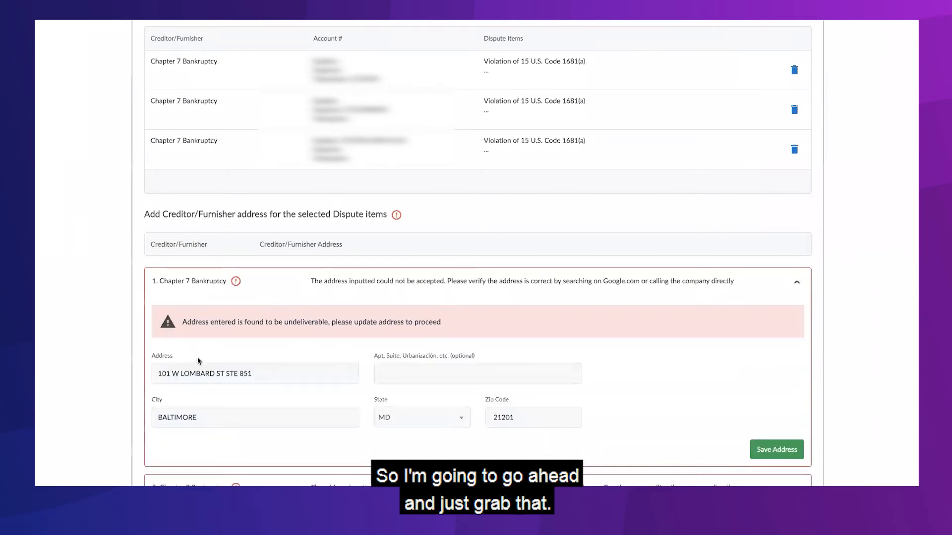
triple_click(199, 375)
drag(295, 374, 214, 375)
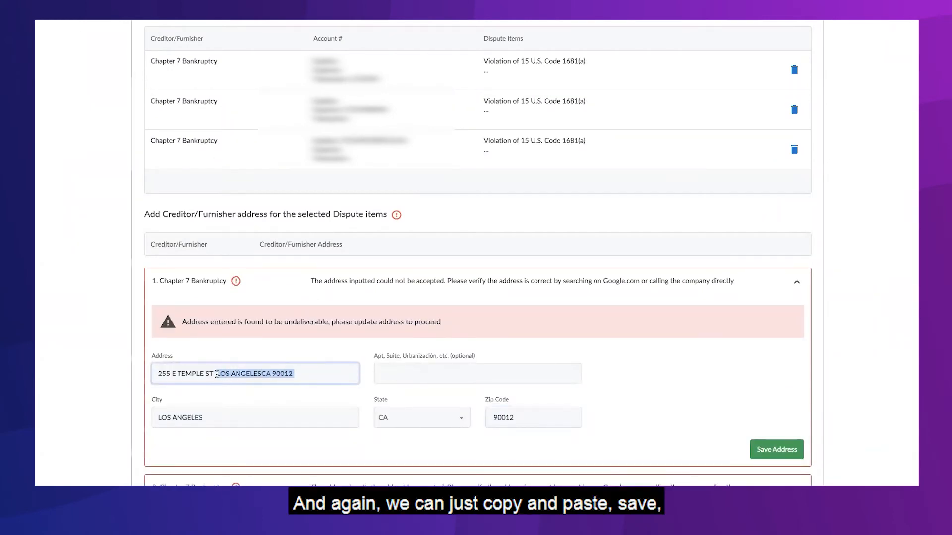
key(BackSpace)
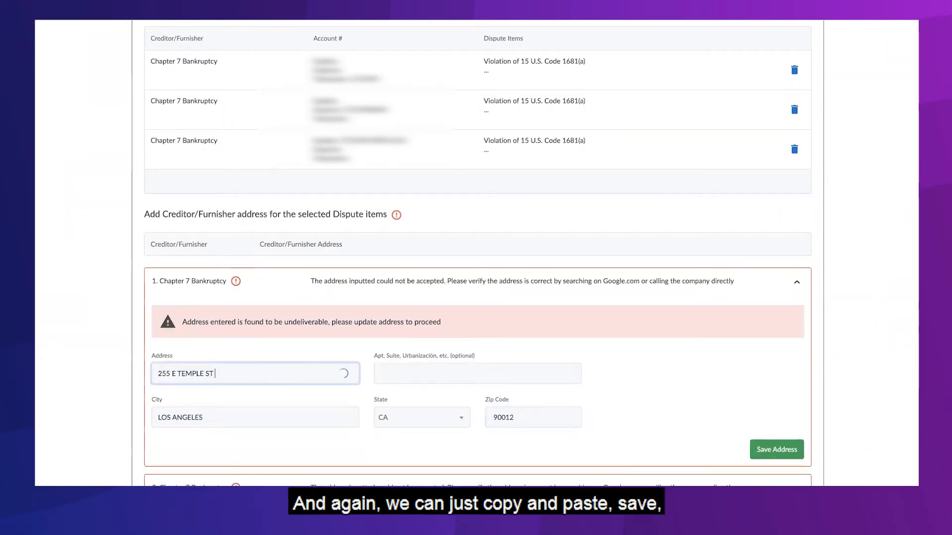
click(765, 450)
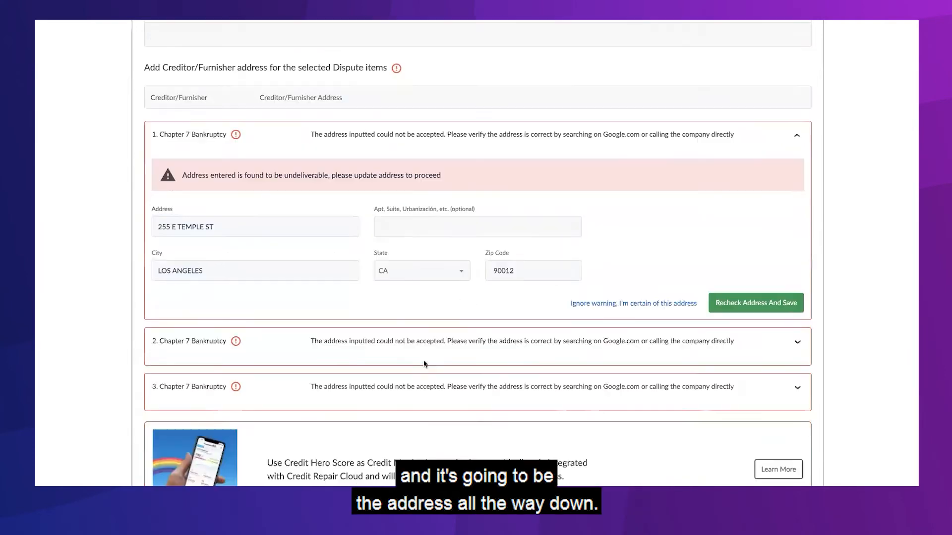
Replace the second Chapter 7 Bankruptcy item's address with the court address used for the first item, and save it
click(401, 349)
click(202, 432)
triple_click(203, 432)
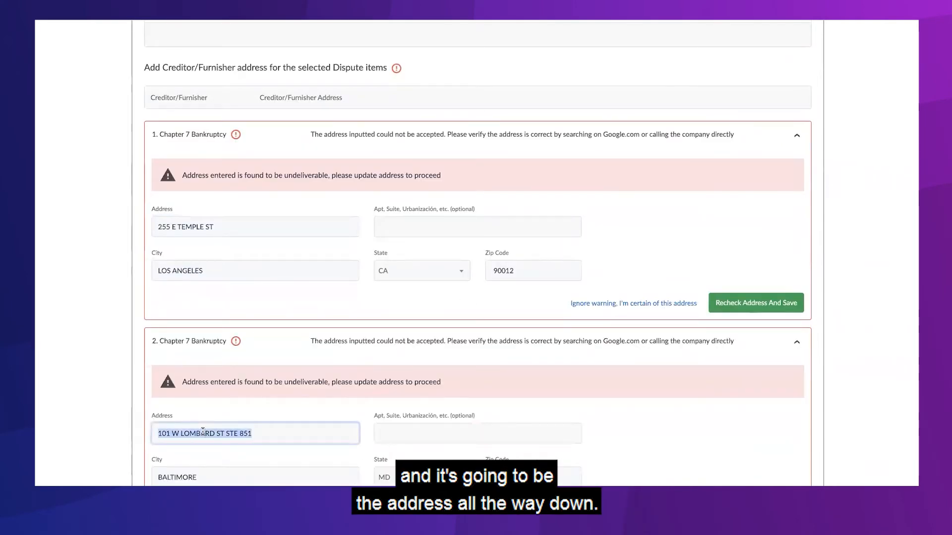
text(90012)
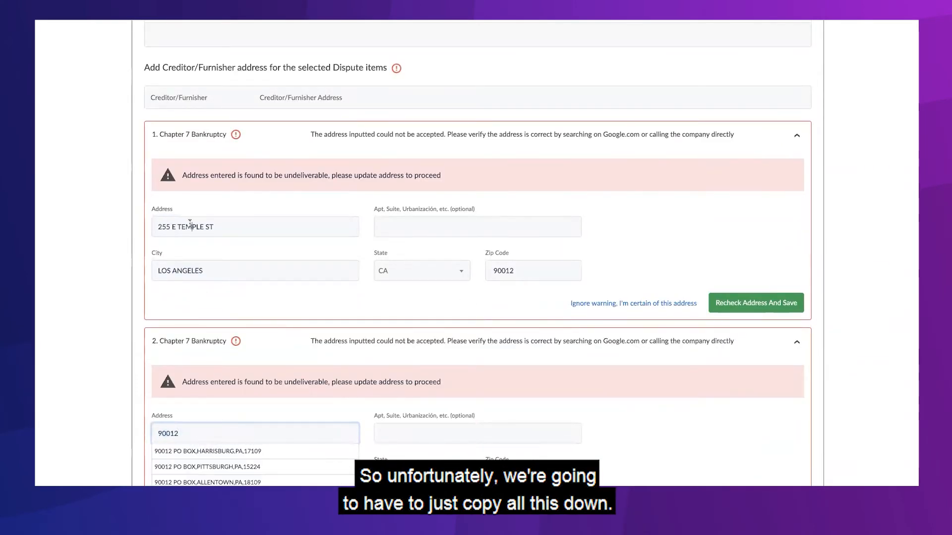
triple_click(190, 223)
key(super+c)
scroll(190, 224, down, 2)
click(175, 340)
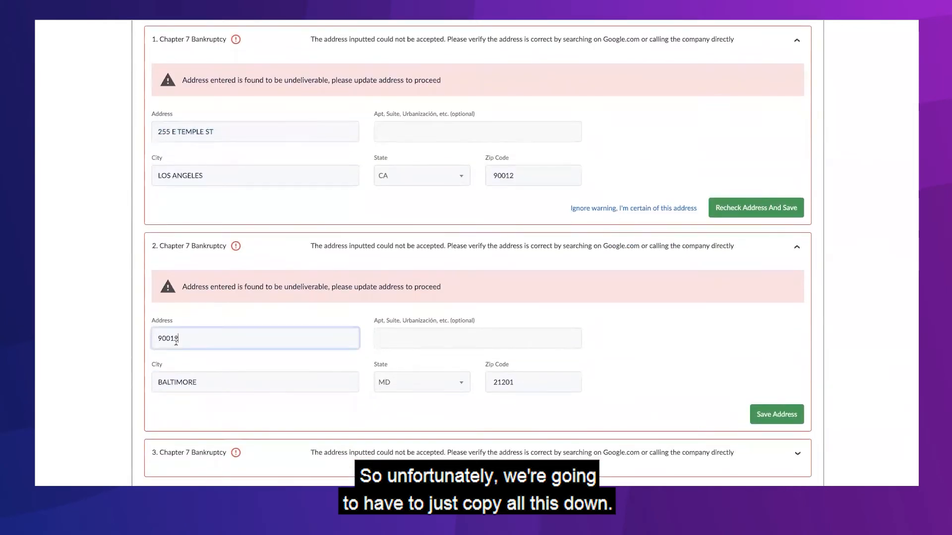
triple_click(176, 340)
key(super+v)
click(222, 370)
click(774, 258)
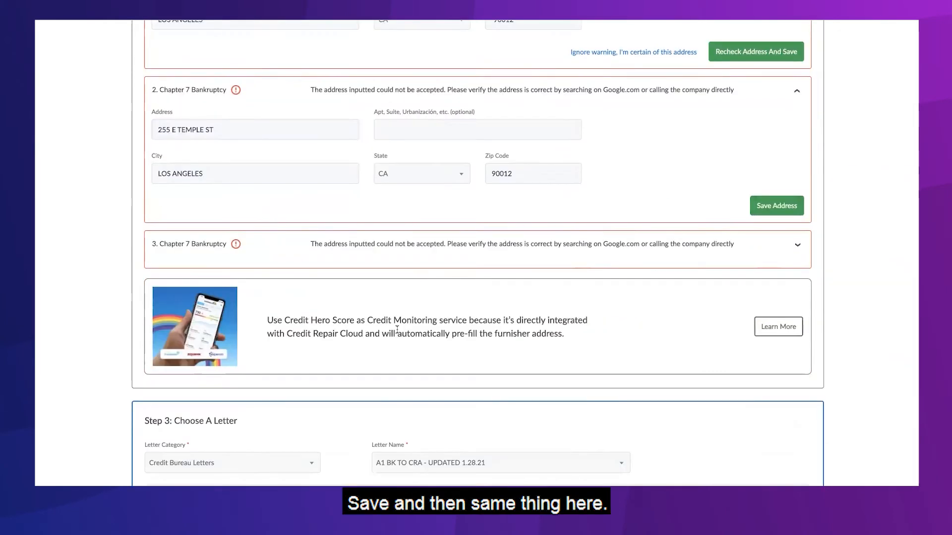
Enter the same bankruptcy court address for the third Chapter 7 Bankruptcy item and save it
click(205, 303)
triple_click(249, 360)
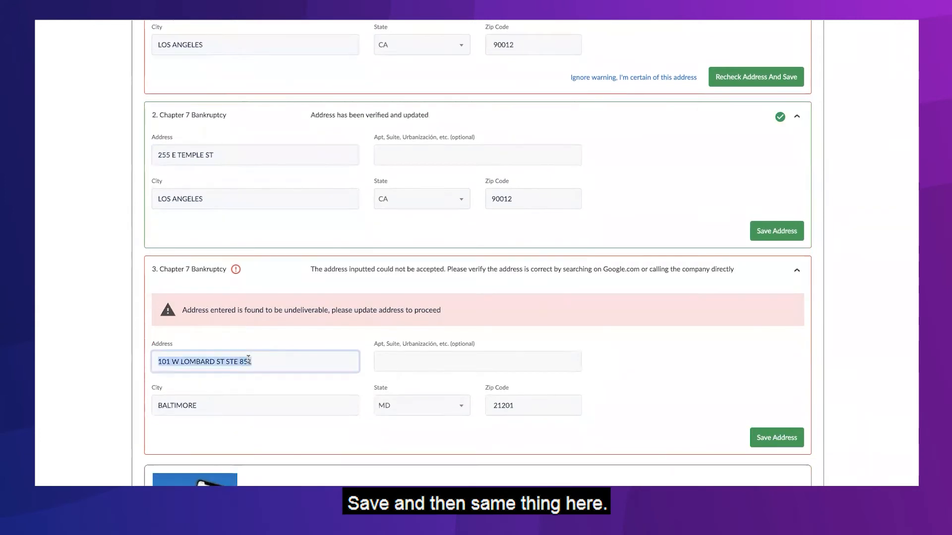
text(2)
click(228, 389)
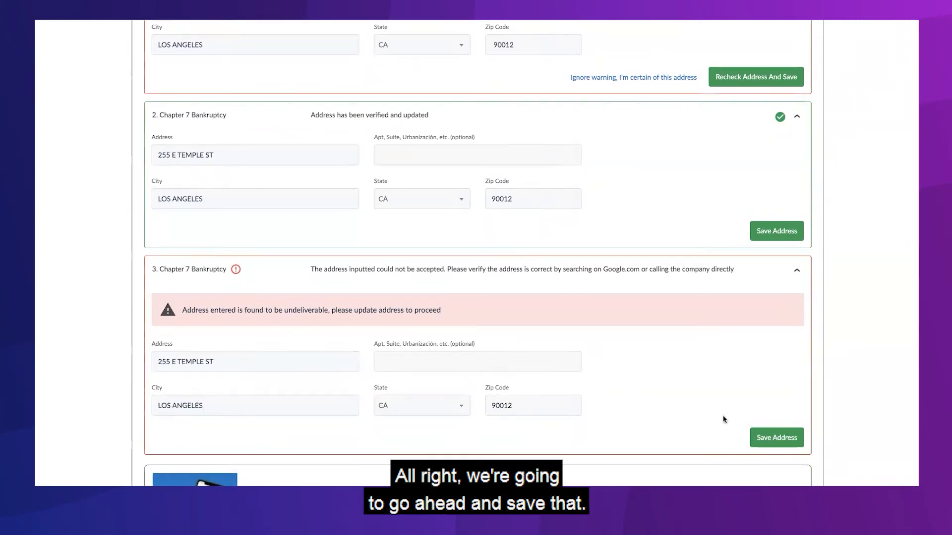
click(784, 436)
click(589, 184)
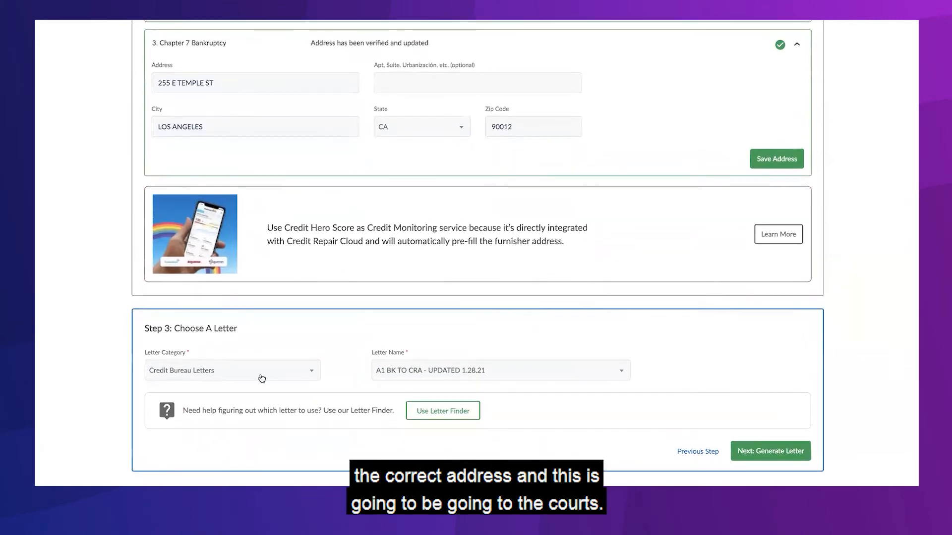
Choose the A1 BK TO COURTS letter from the Misc. Letters category and generate it for the three Chapter 7 Bankruptcy items
click(261, 376)
scroll(257, 452, down, 2)
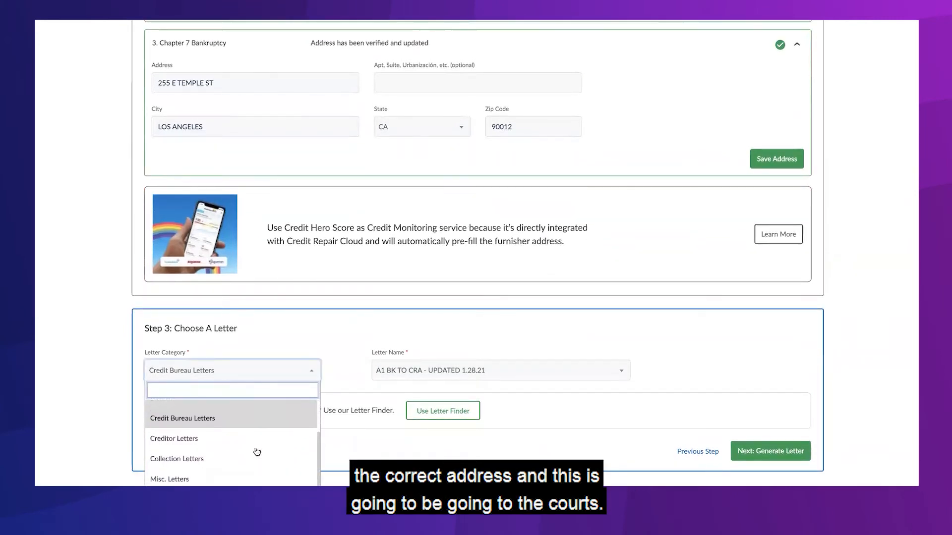
click(252, 468)
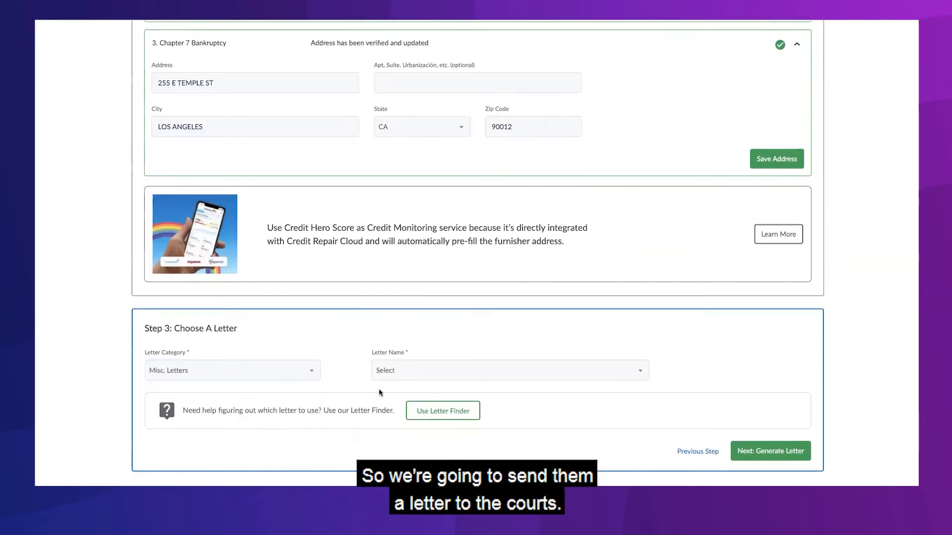
click(496, 371)
click(421, 491)
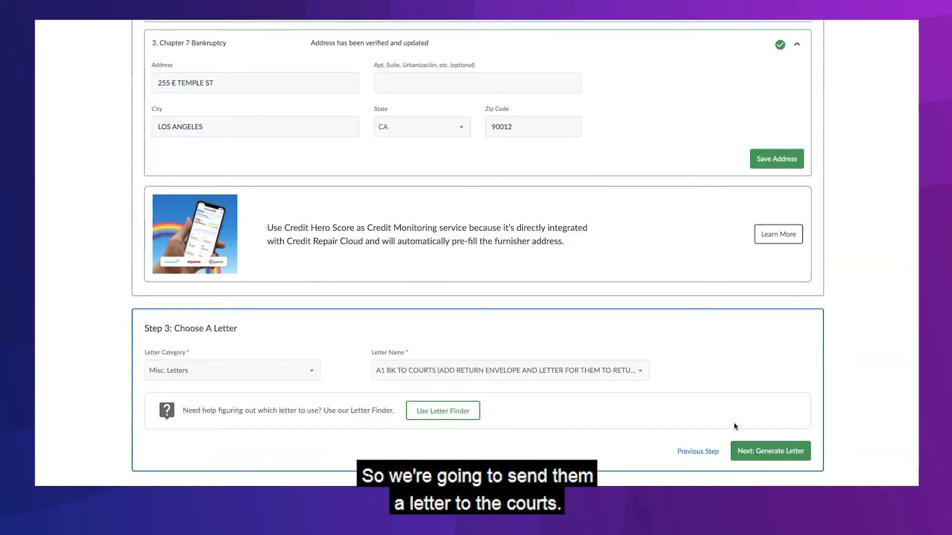
scroll(650, 270, up, 5)
scroll(649, 269, down, 3)
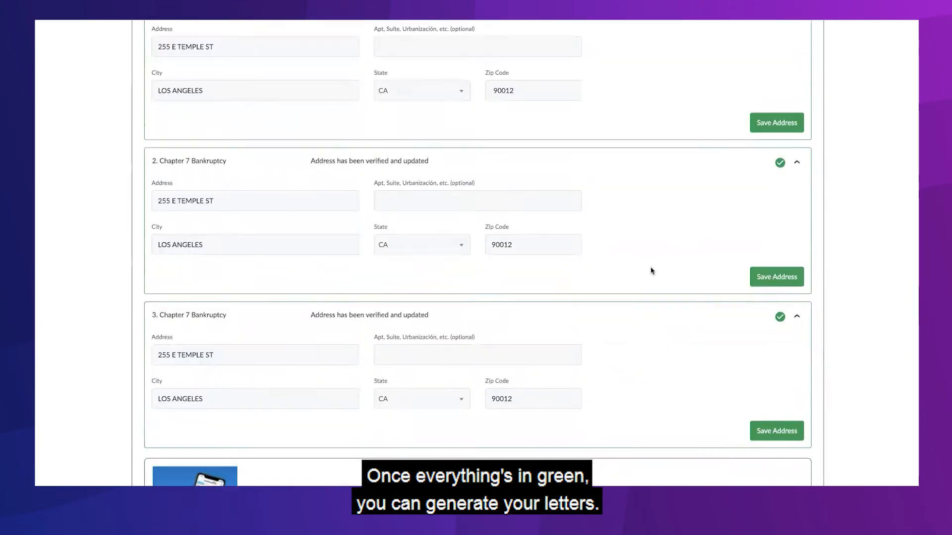
scroll(651, 270, down, 1)
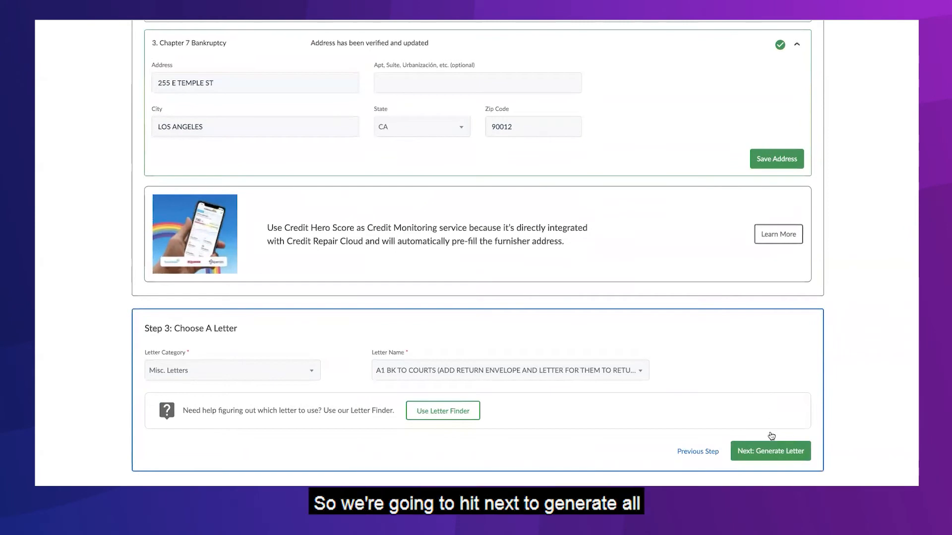
click(764, 456)
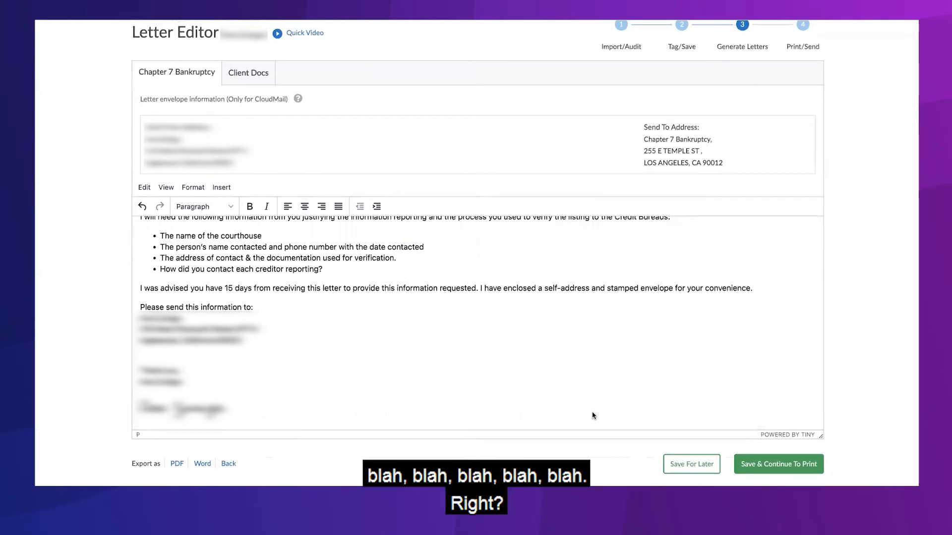
Save the court letter for round 2 under the name RD2_OURT
click(694, 469)
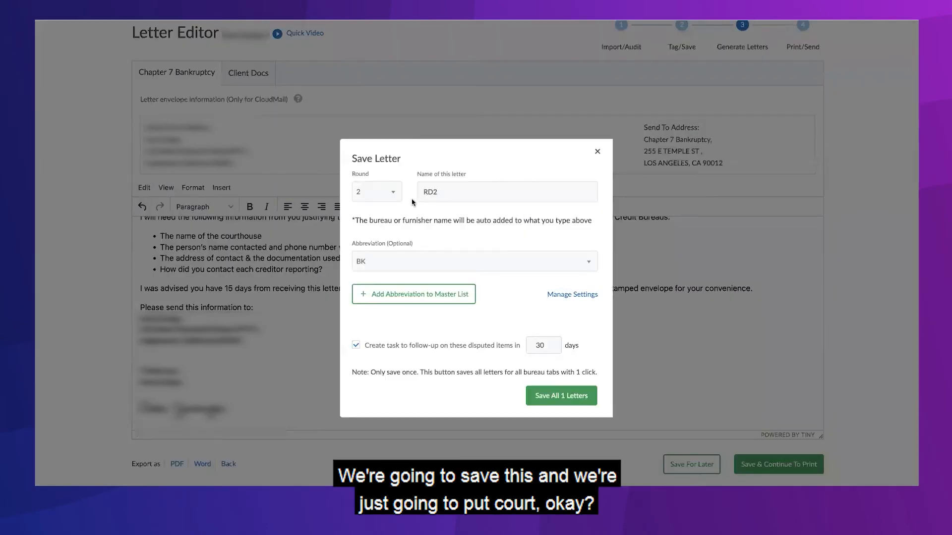
click(463, 197)
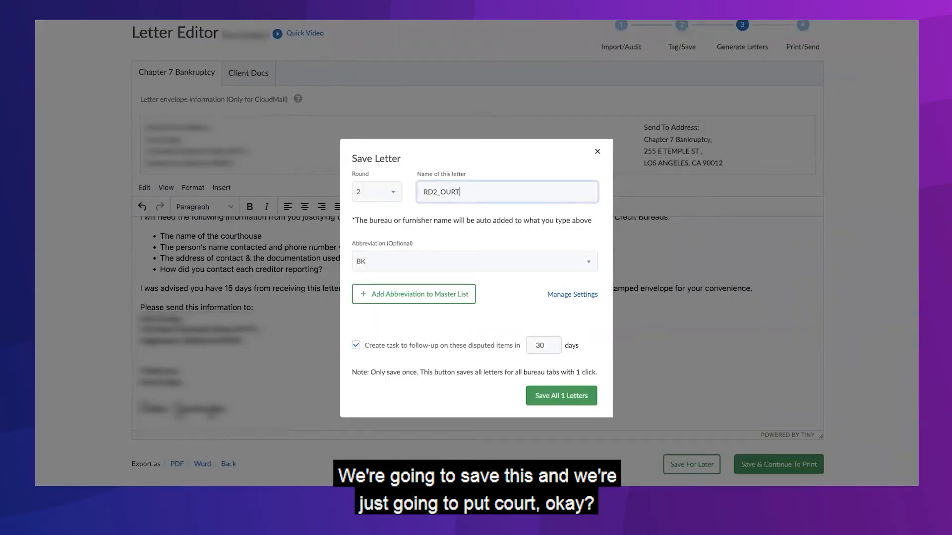
click(538, 395)
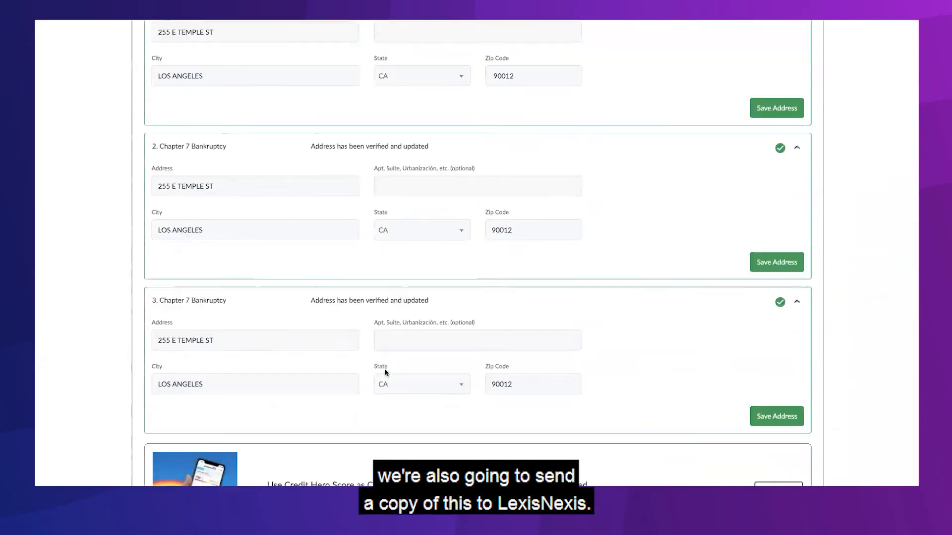
Choose the LexisNexis letter from the Misc. Letters category and generate it for the Chapter 7 Bankruptcy items
scroll(384, 369, down, 5)
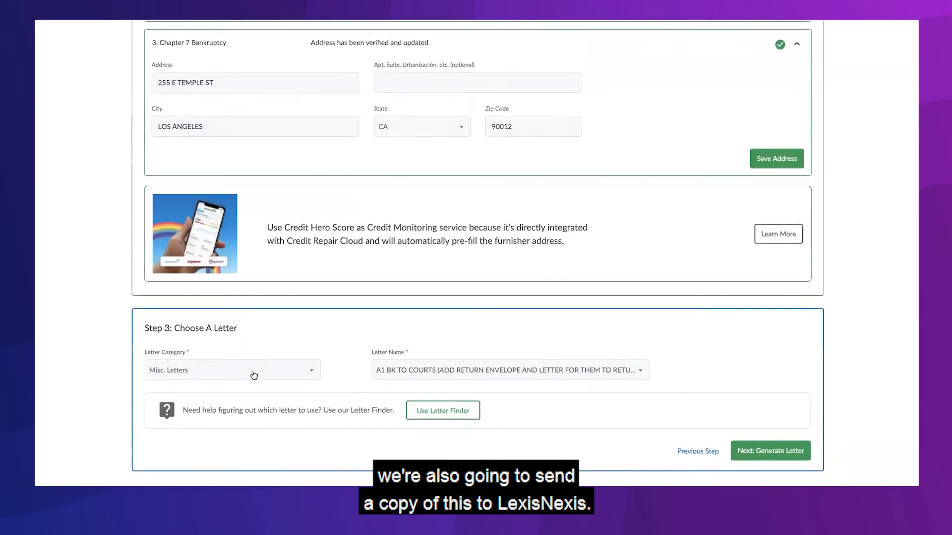
click(251, 370)
click(219, 467)
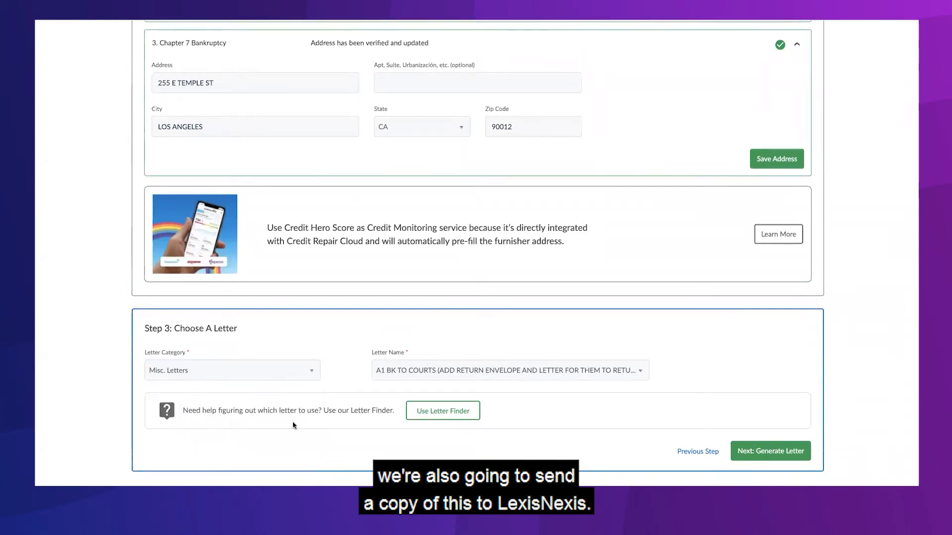
click(387, 379)
scroll(404, 426, down, 1)
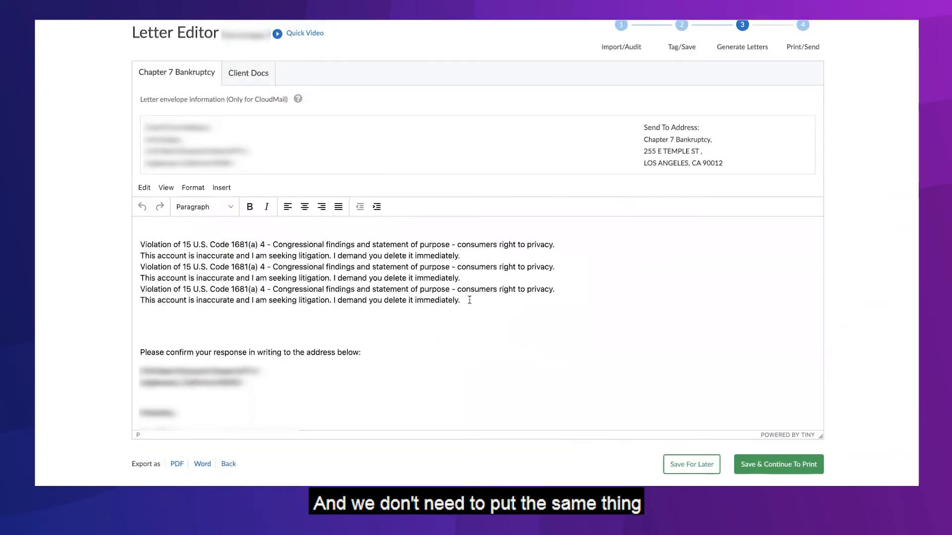
Delete the two repeated 15 U.S. Code 1681(a) 4 violation statements from the LexisNexis letter, and leave the editor without saving
drag(469, 299, 140, 272)
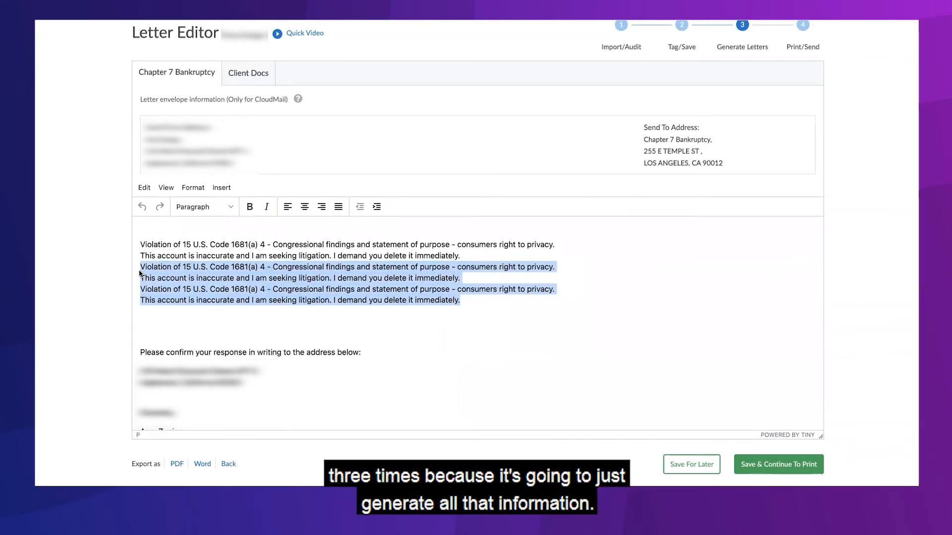
key(BackSpace)
scroll(170, 338, up, 5)
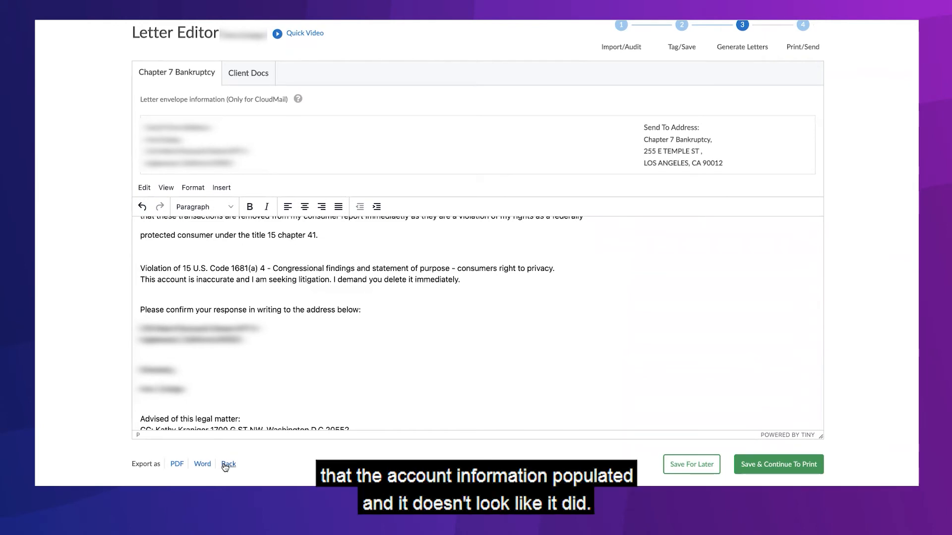
click(228, 465)
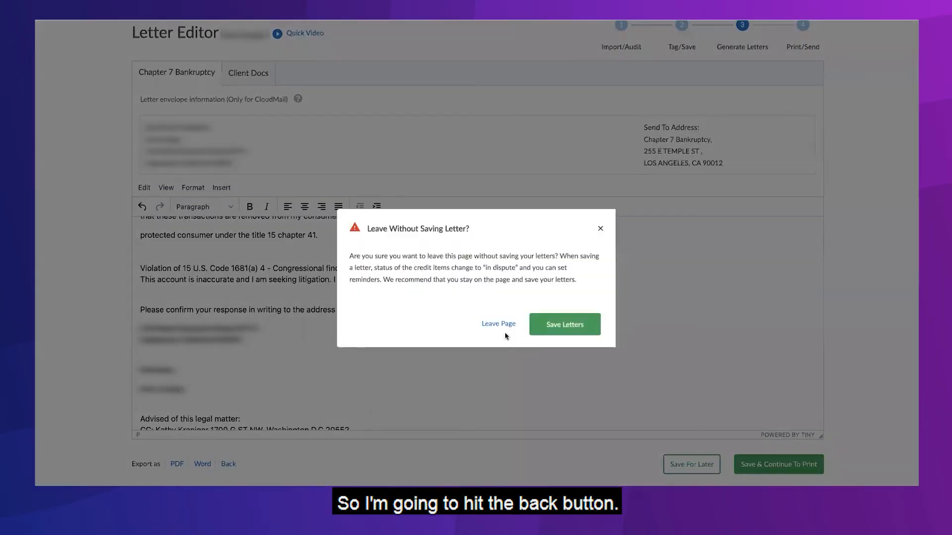
click(504, 337)
In the regenerated LexisNexis letter, replace the pasted Chapter 7 item rows with the bureau account numbers and delete the two repeated violation statements
scroll(504, 339, down, 1)
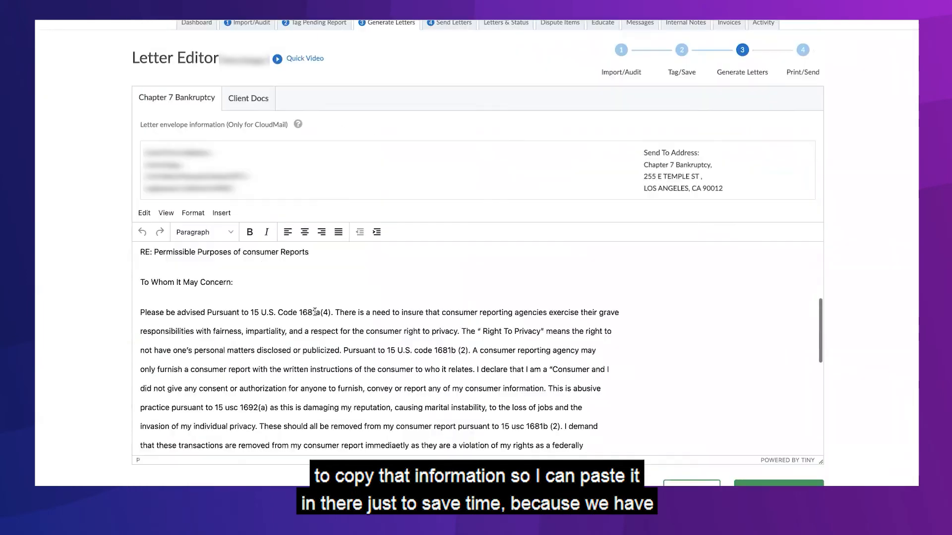
scroll(351, 383, down, 5)
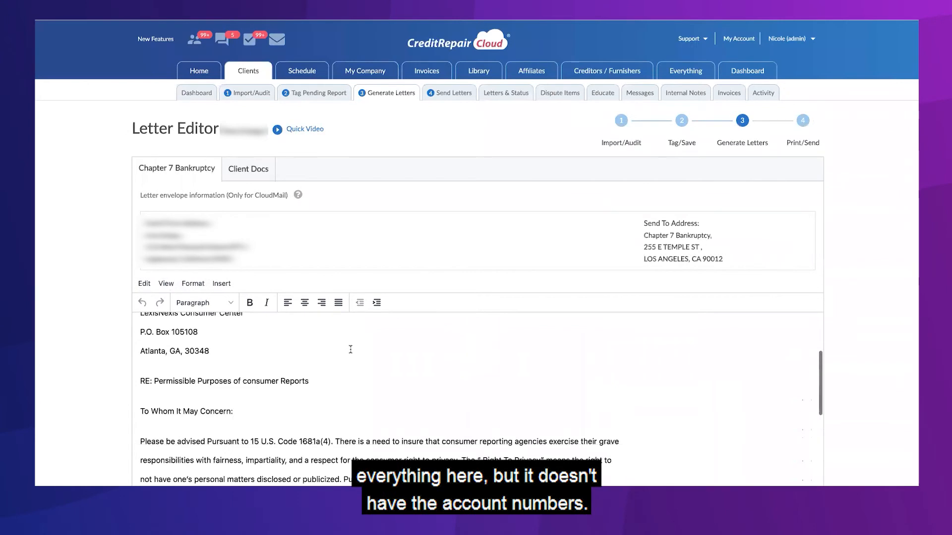
scroll(351, 349, down, 6)
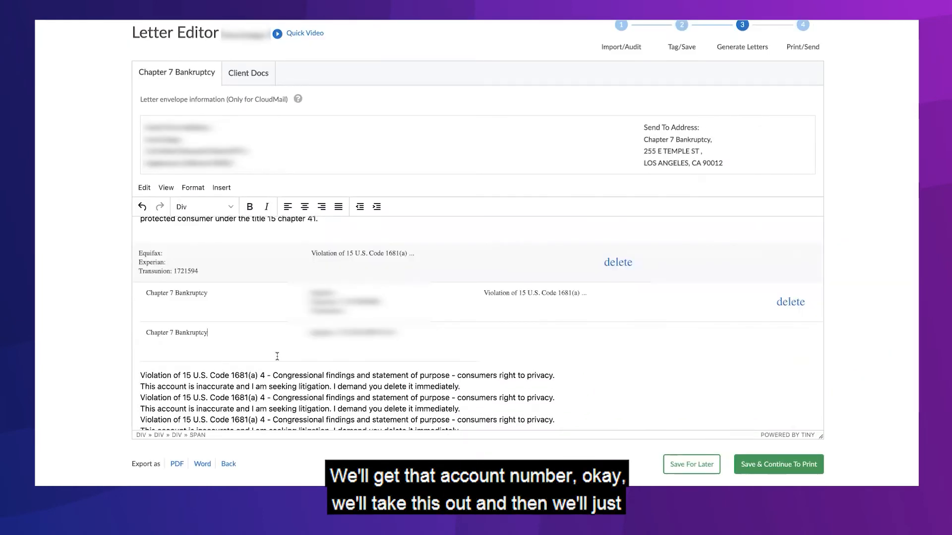
drag(240, 323, 141, 250)
key(Delete)
drag(476, 296, 140, 264)
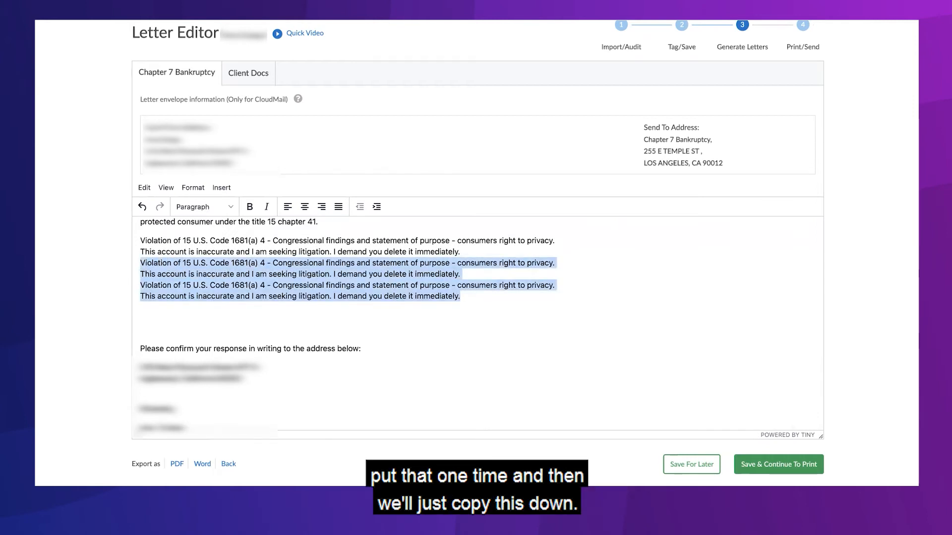
key(Delete)
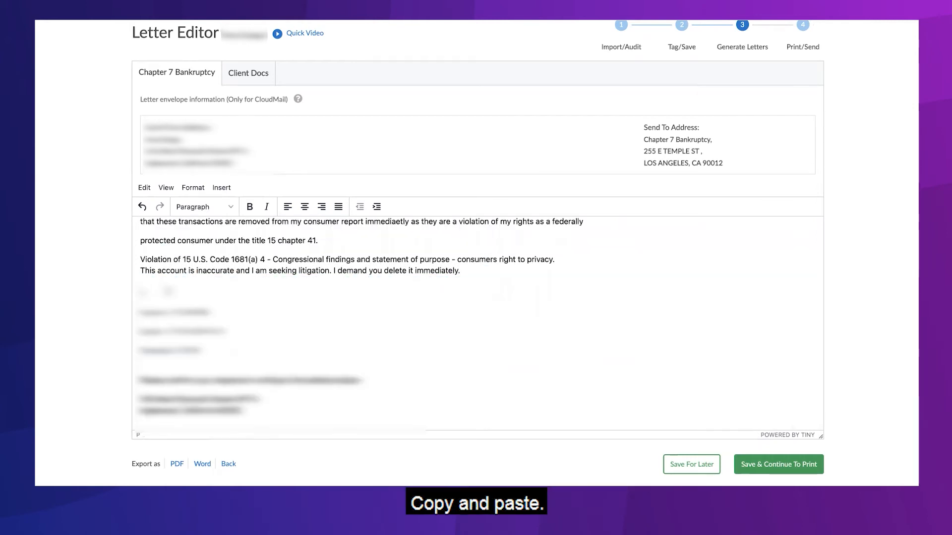
Save the edited LexisNexis letter for round 2, adding LexisNexis to its name
click(690, 466)
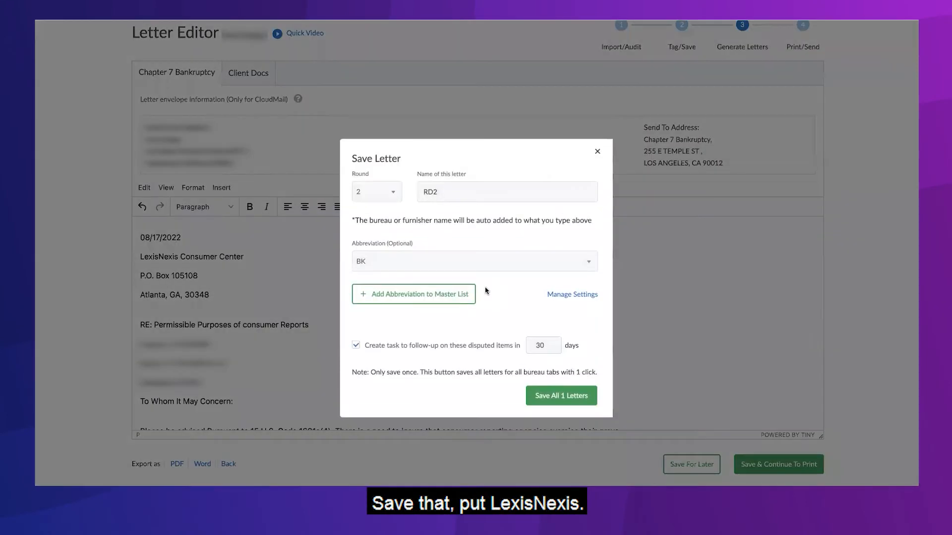
click(439, 191)
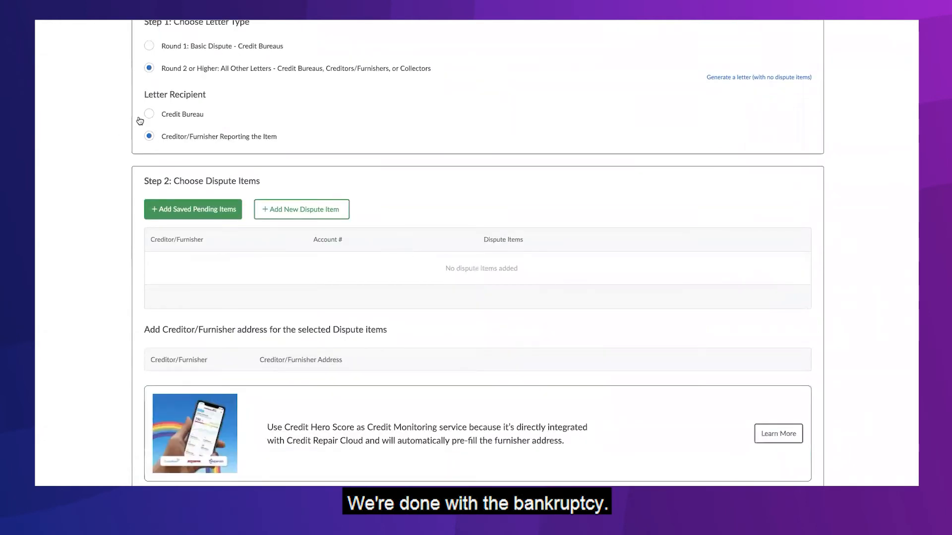
Set the letter recipient to Credit Bureau and select the saved items DIAMOND RESORTS FS, CAPITAL ONE, Wells Fargo Bank and HC ROYA
click(149, 115)
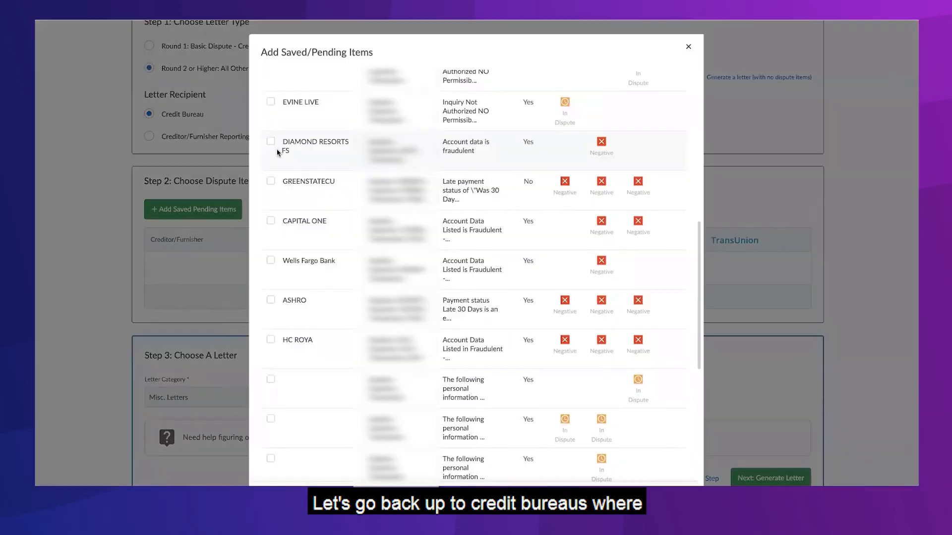
click(186, 209)
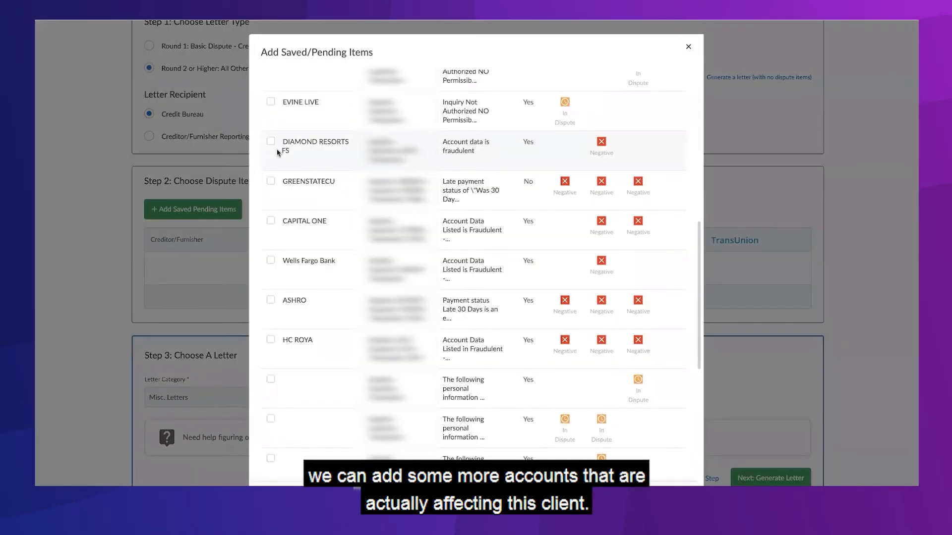
click(270, 142)
click(271, 221)
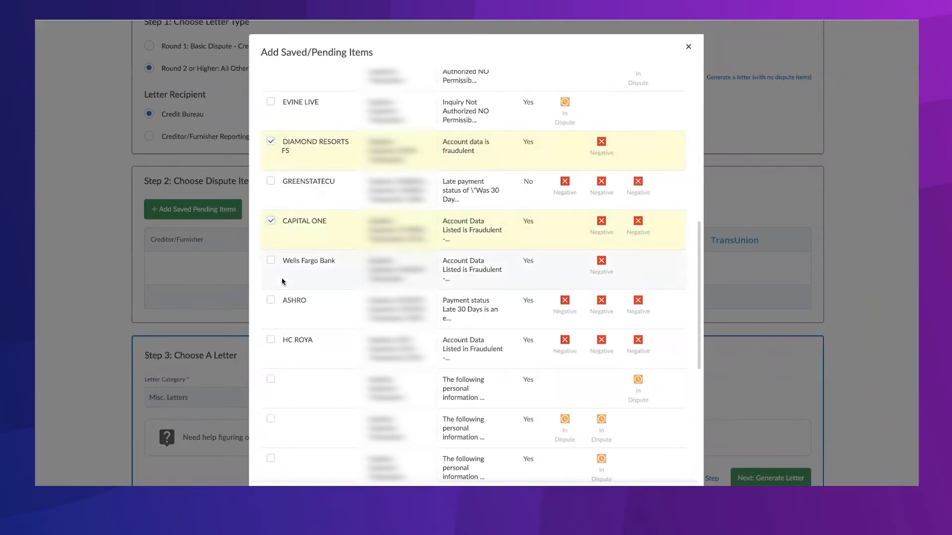
click(271, 260)
scroll(280, 347, down, 1)
scroll(279, 347, down, 1)
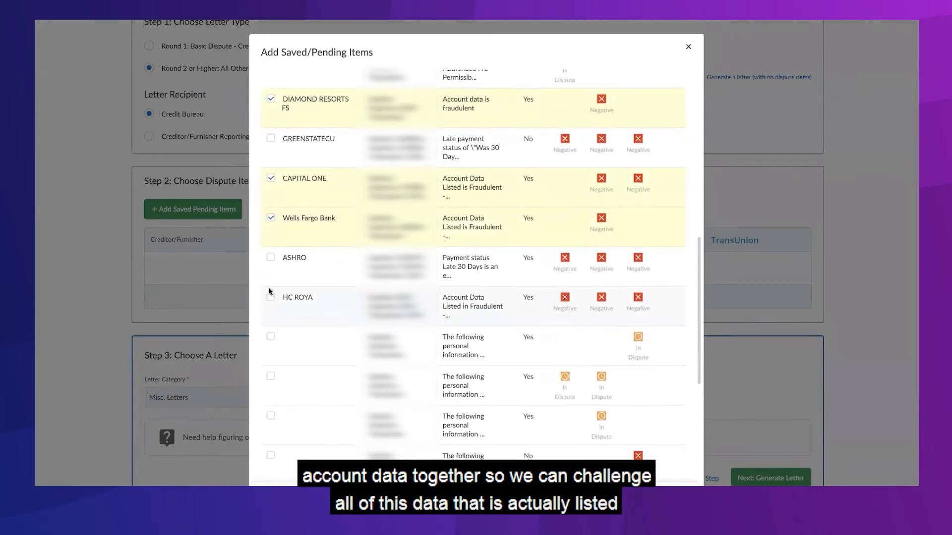
click(270, 293)
Select the five negative personal information items plus MACYS/CBNA and LVNV FUNDING LLC, and add all selected items to the dispute
scroll(314, 342, down, 3)
scroll(316, 344, down, 3)
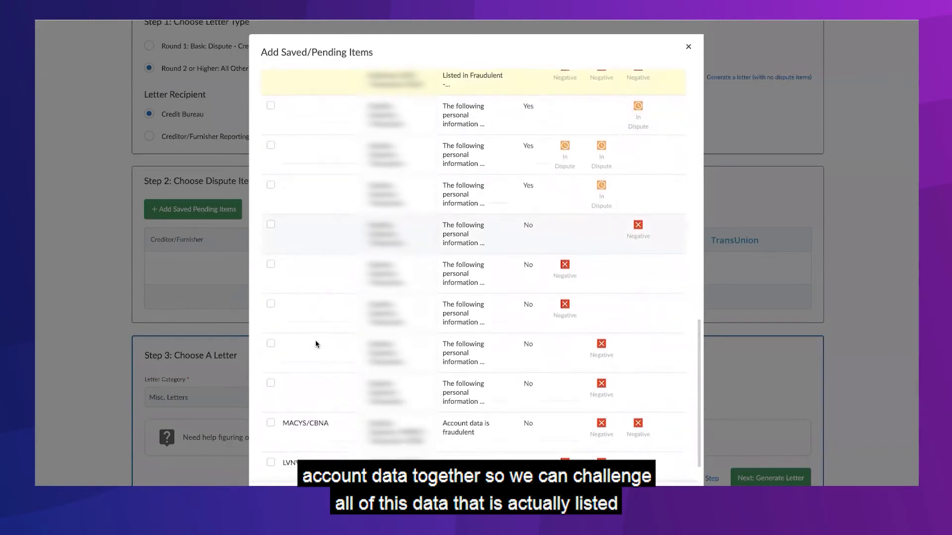
click(271, 200)
click(271, 240)
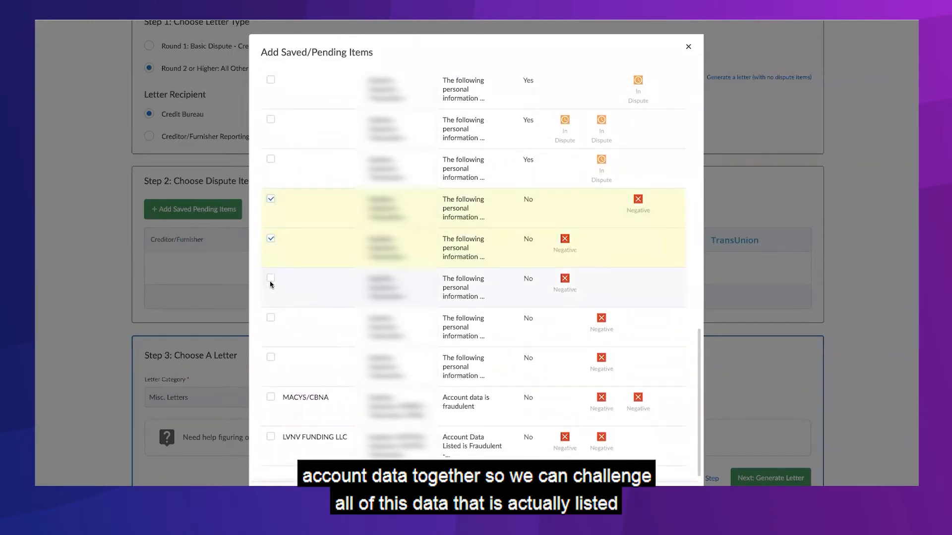
click(270, 279)
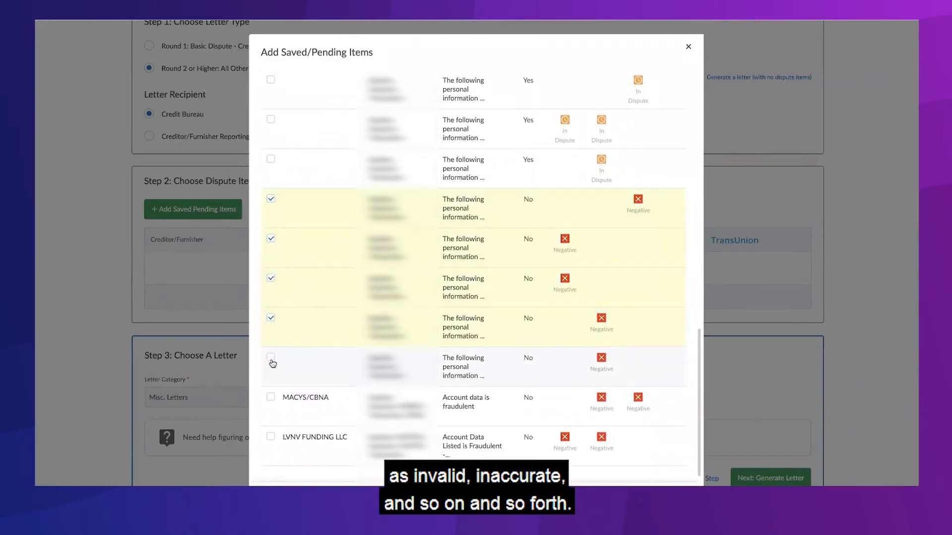
scroll(276, 382, down, 1)
click(271, 381)
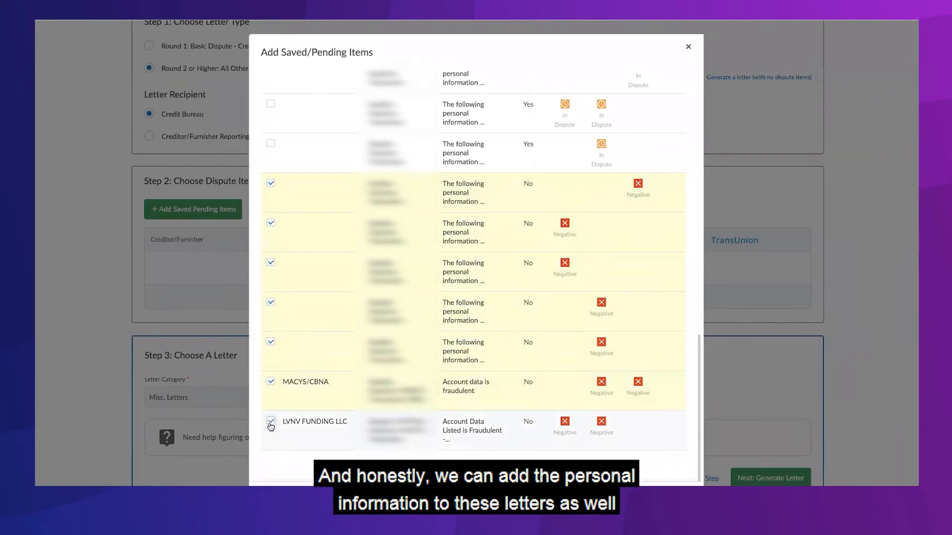
click(271, 420)
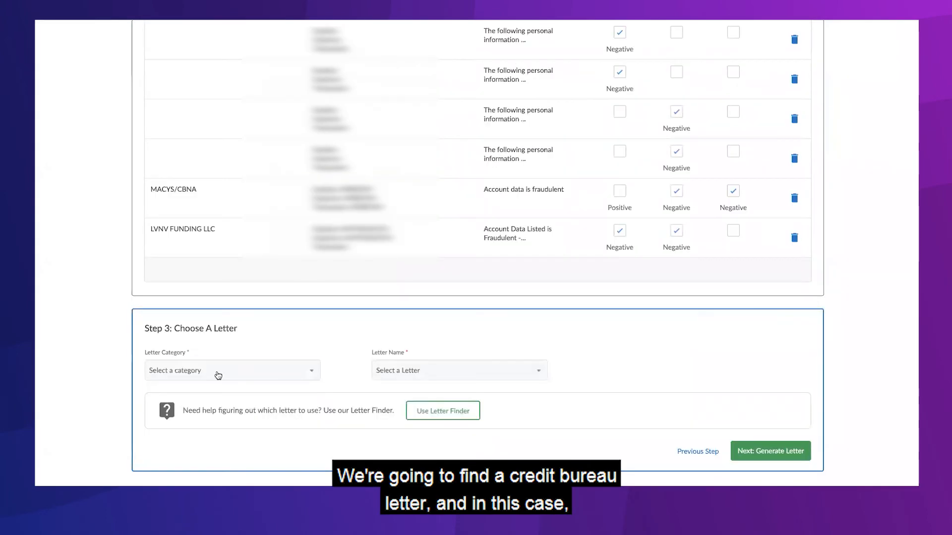
Generate the bureau letters from a third-request template in the Credit Bureau Letters category and open the Experian version
click(221, 372)
click(204, 469)
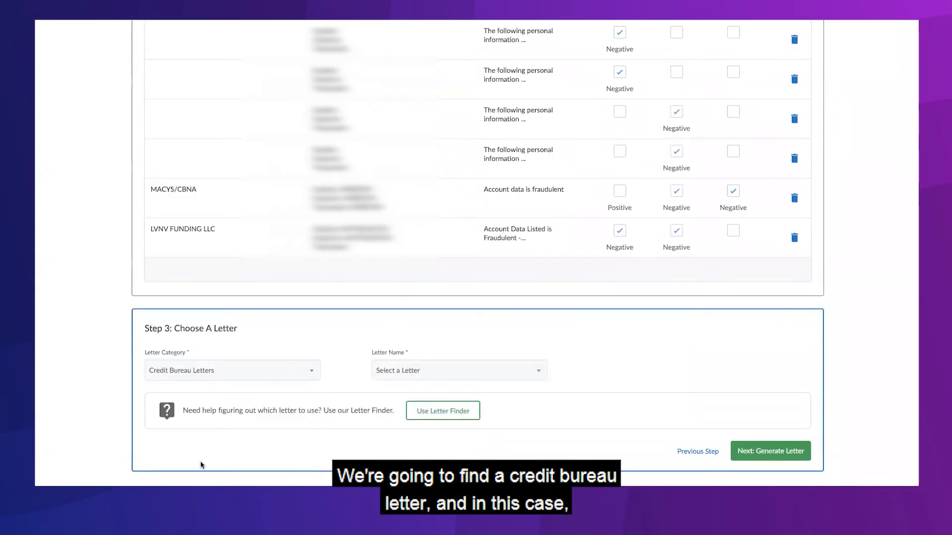
click(402, 372)
scroll(499, 427, down, 5)
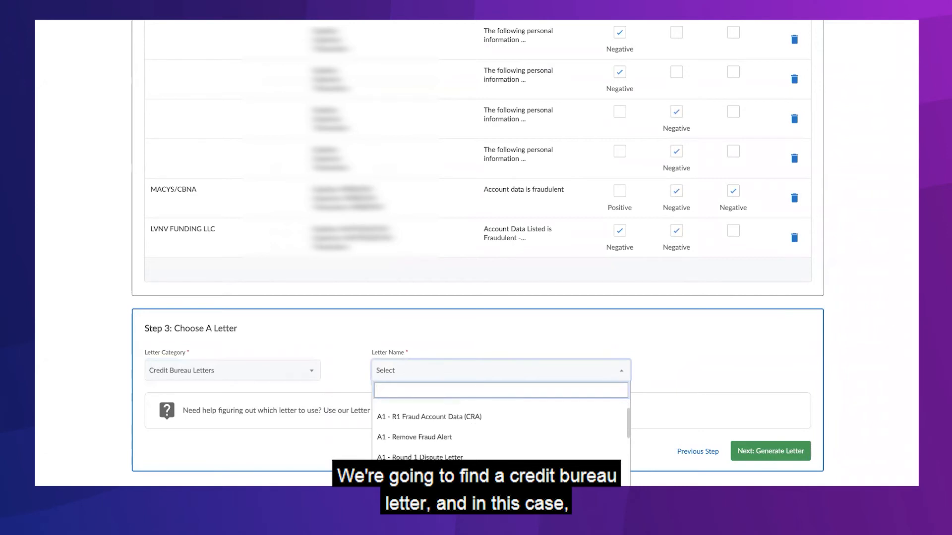
scroll(500, 431, down, 1)
click(446, 449)
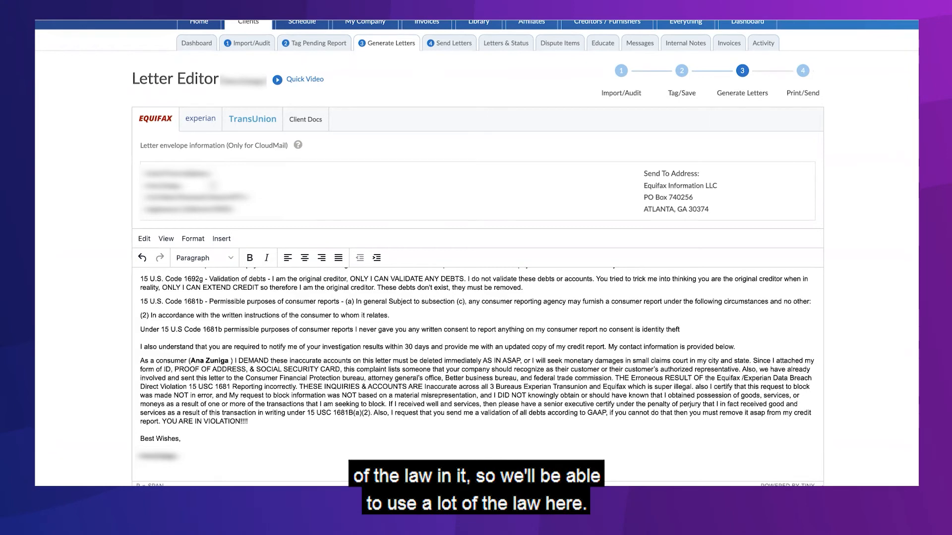
click(200, 119)
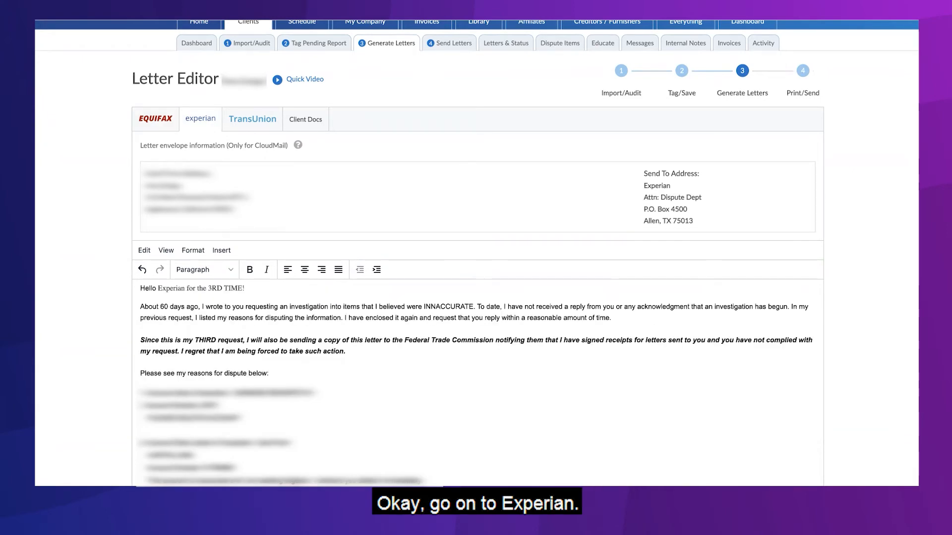
Join the broken lines of each disputed item in the Experian letter into single numbered entries, and open the TransUnion version
key(BackSpace)
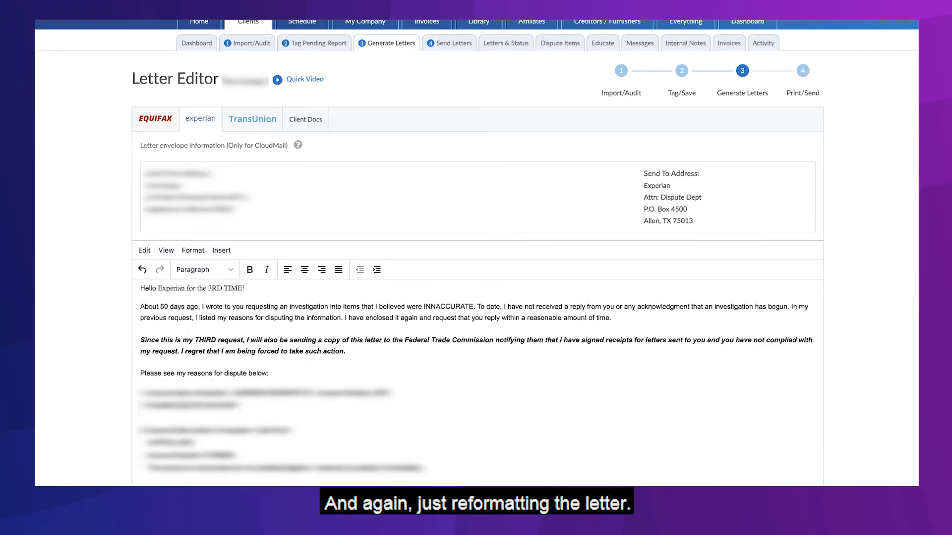
key(BackSpace)
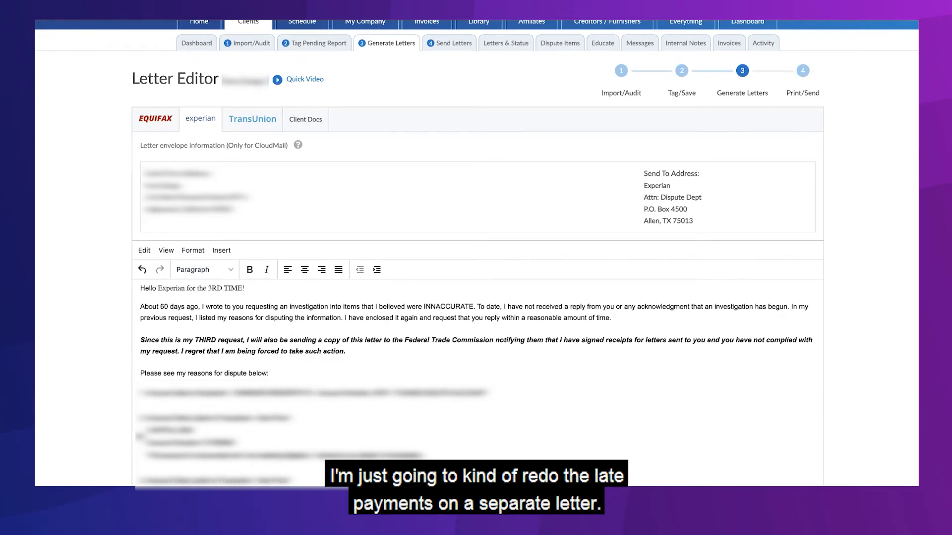
scroll(476, 382, down, 2)
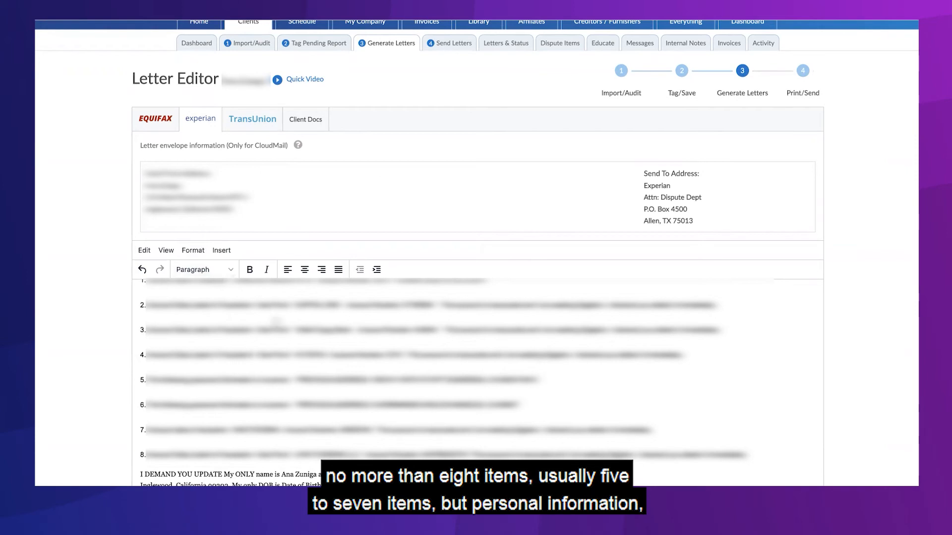
click(257, 126)
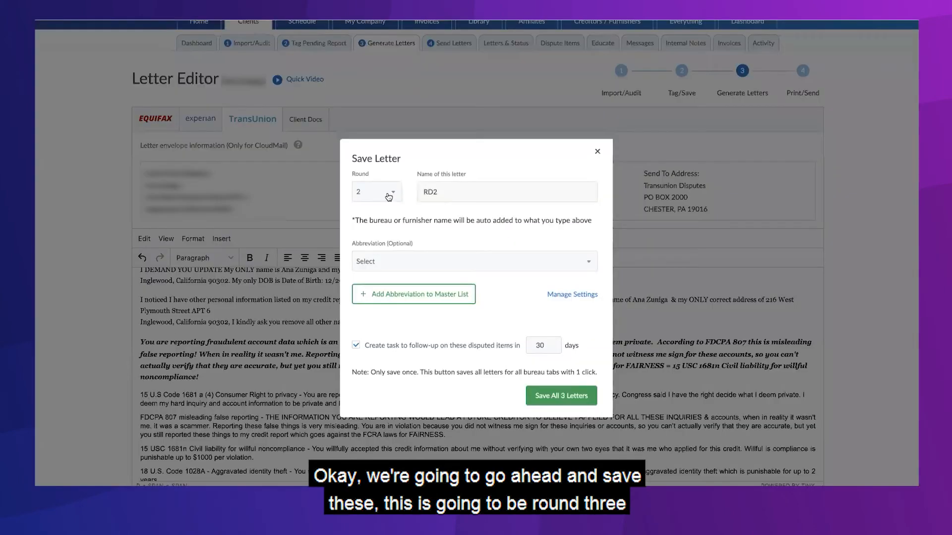
Save all three bureau letters for round 3 under the name RD3_personal info and disputes, with the abbreviation GENERAL
click(389, 197)
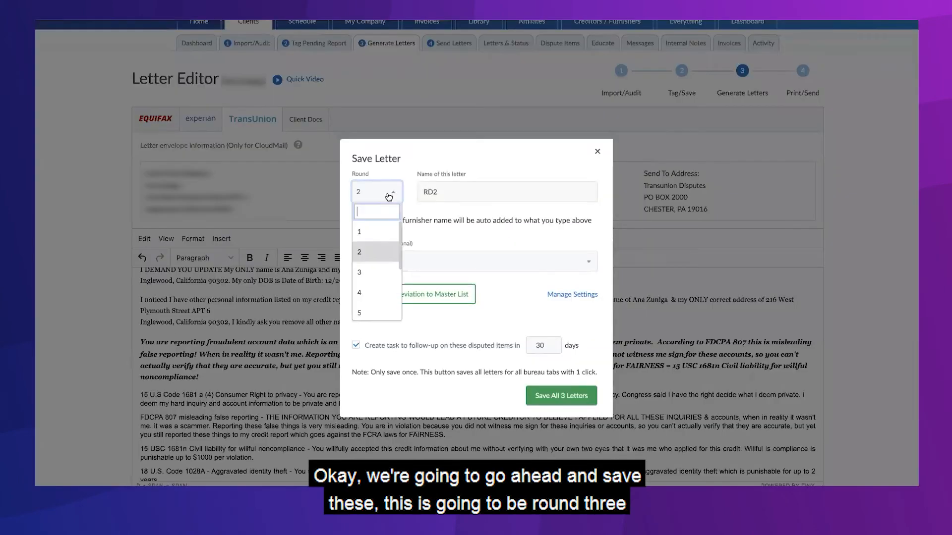
click(384, 272)
click(478, 192)
text(_R)
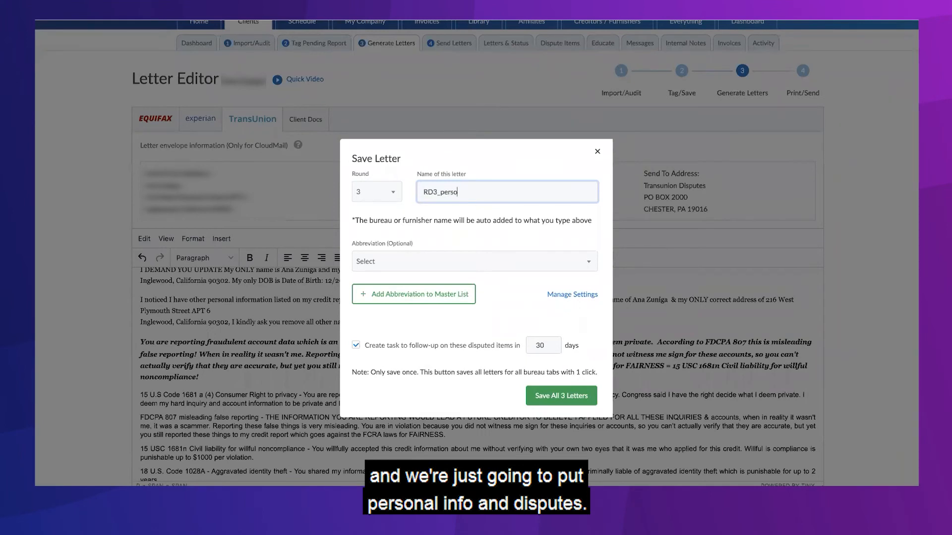
text(ersonal info and disputes)
click(495, 261)
scroll(513, 354, down, 5)
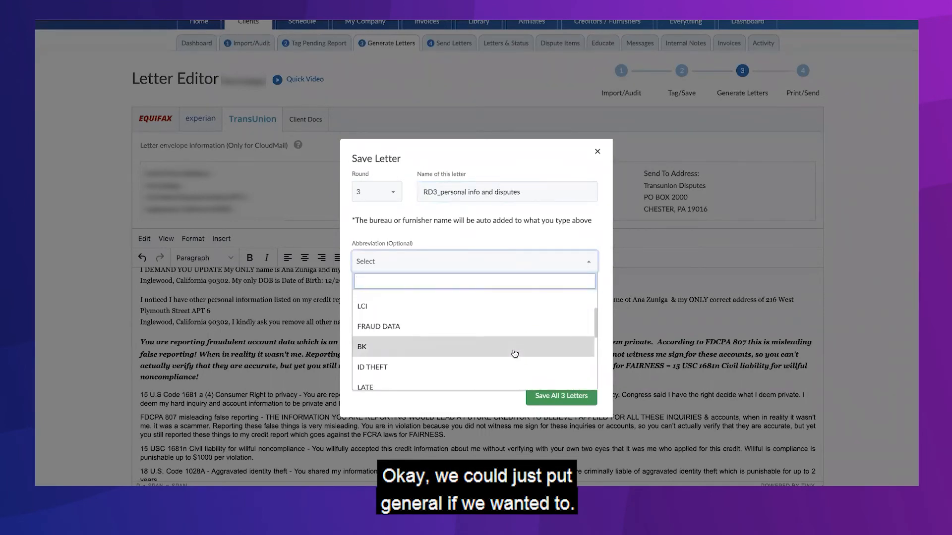
scroll(514, 354, down, 5)
click(514, 354)
click(555, 400)
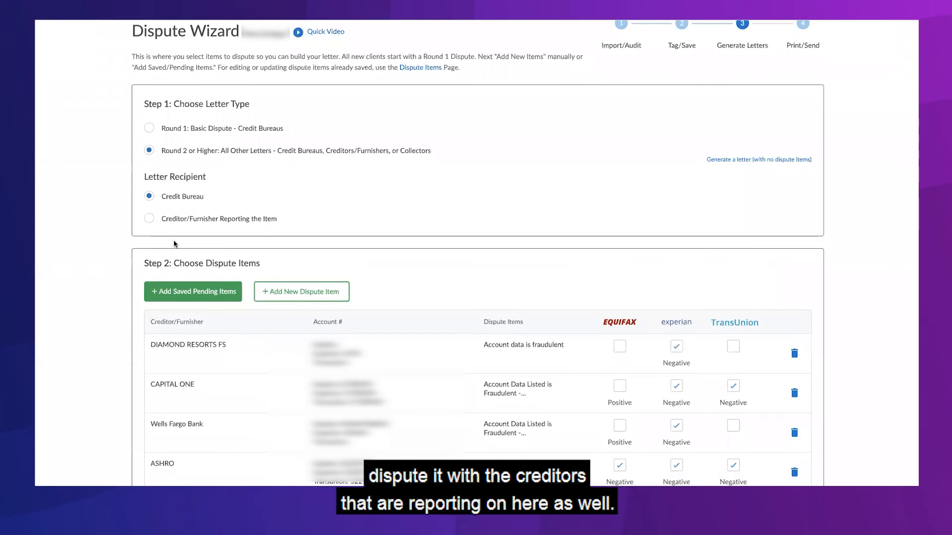
Set the letter recipient to Creditor/Furnisher Reporting the Item, keeping the same dispute items
click(149, 218)
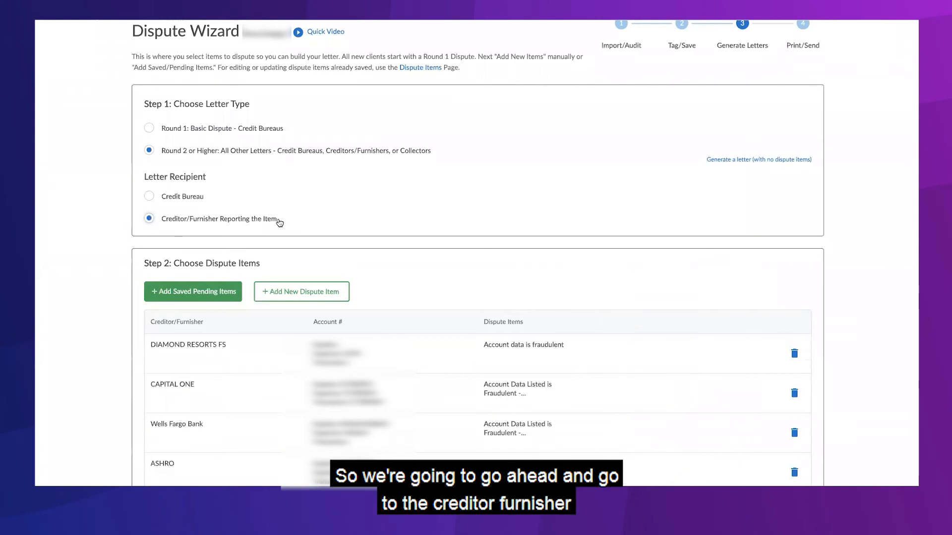
scroll(343, 223, down, 10)
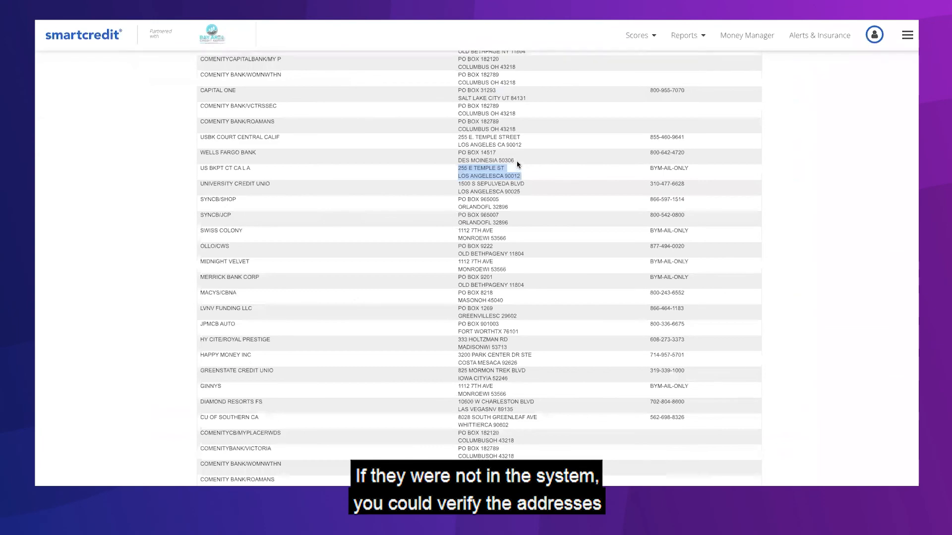
In the SmartCredit report, examine the Creditor Contacts list to verify the mailing addresses of the disputed creditors
scroll(517, 164, up, 6)
scroll(517, 165, up, 2)
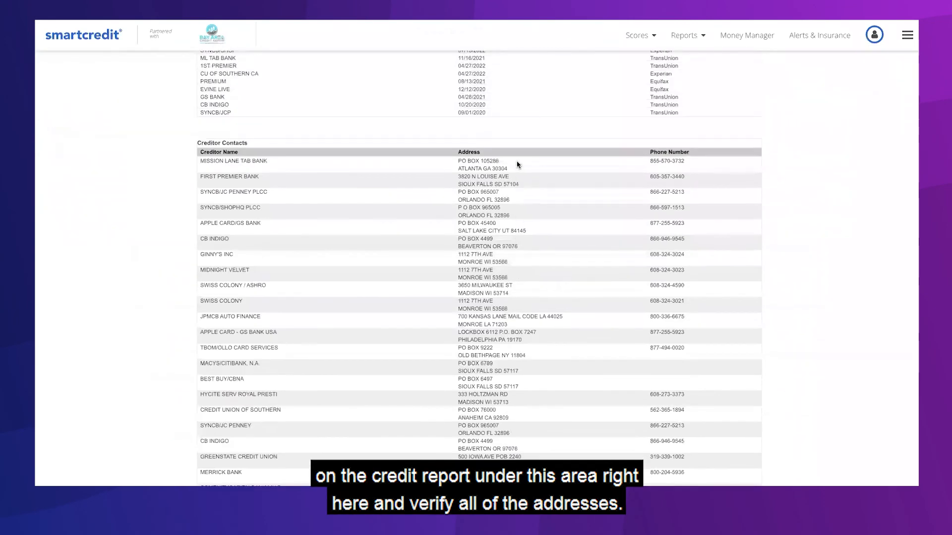
scroll(517, 165, down, 5)
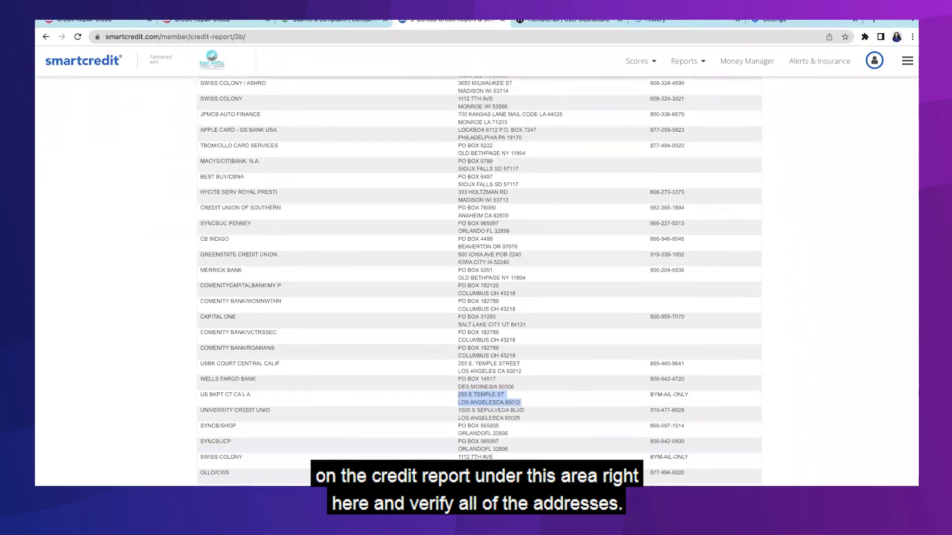
scroll(508, 158, down, 4)
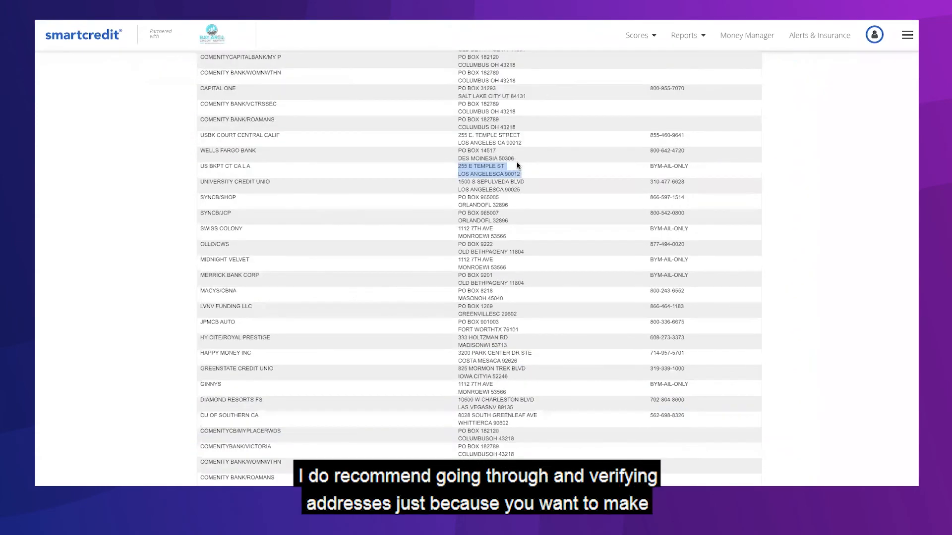
scroll(516, 160, up, 8)
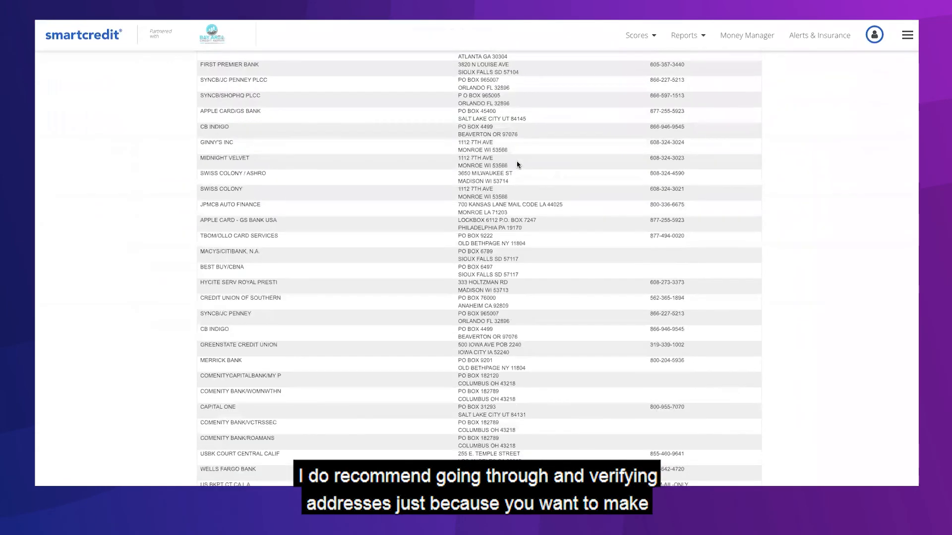
scroll(517, 162, down, 4)
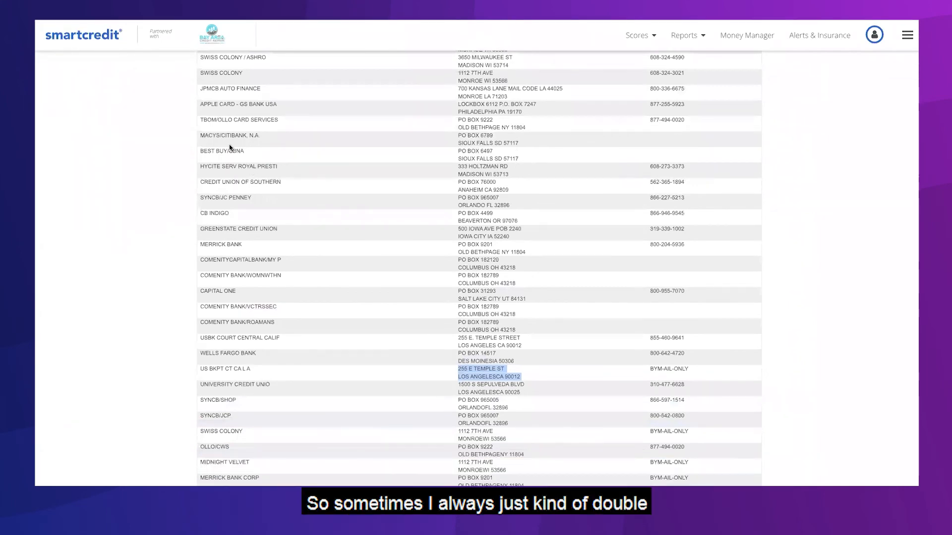
scroll(508, 133, down, 4)
scroll(516, 165, up, 8)
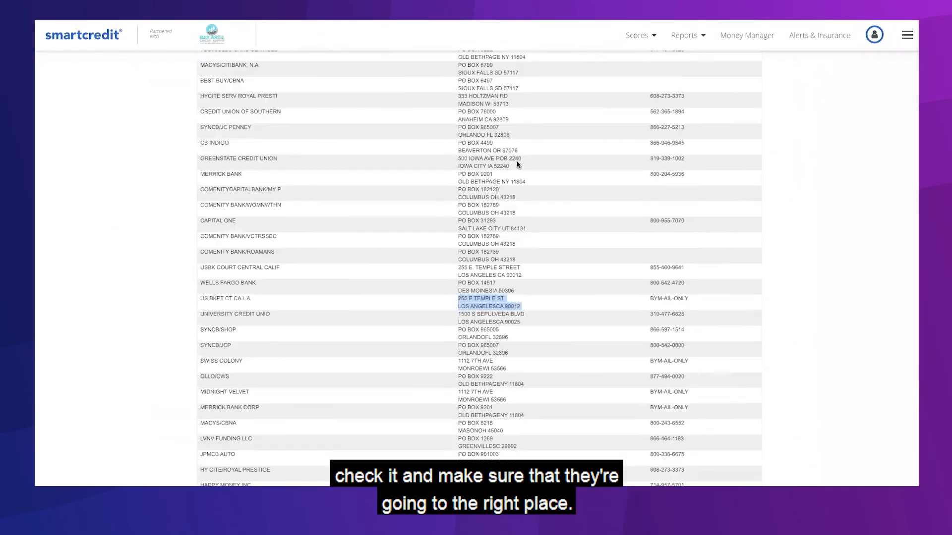
scroll(517, 161, down, 4)
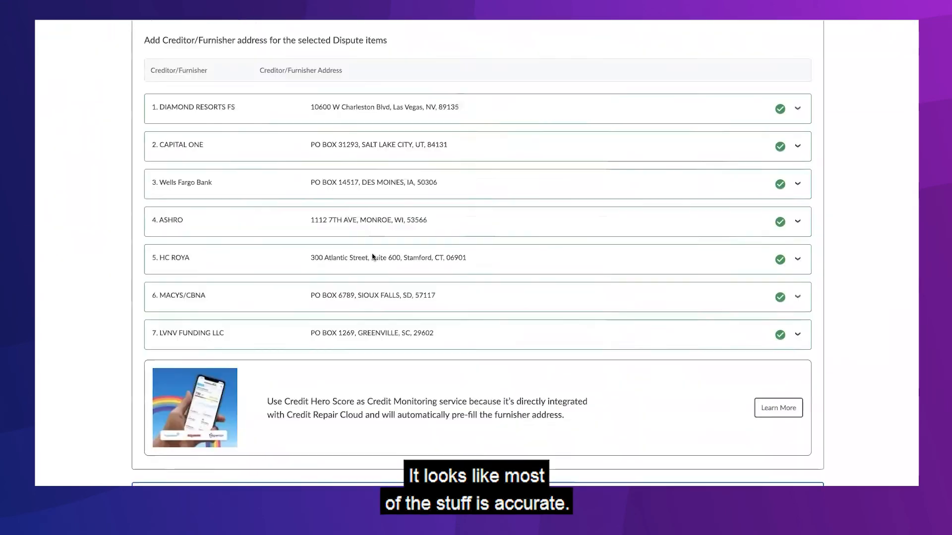
Generate the creditor letters from the Creditor Letters template A1 Request Removal of Incorrect Info (UPDATED 12.15.21)
scroll(373, 257, down, 2)
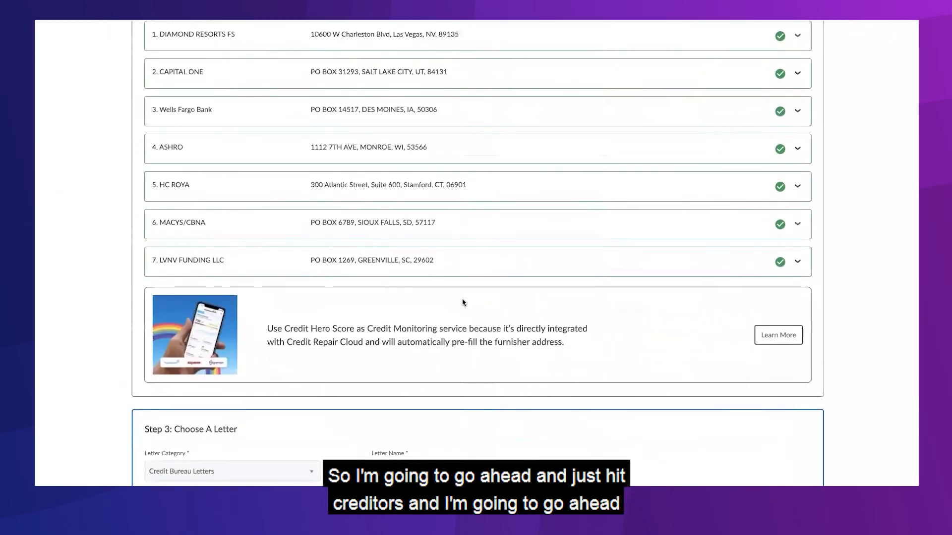
scroll(373, 257, down, 2)
click(210, 370)
click(208, 480)
click(501, 370)
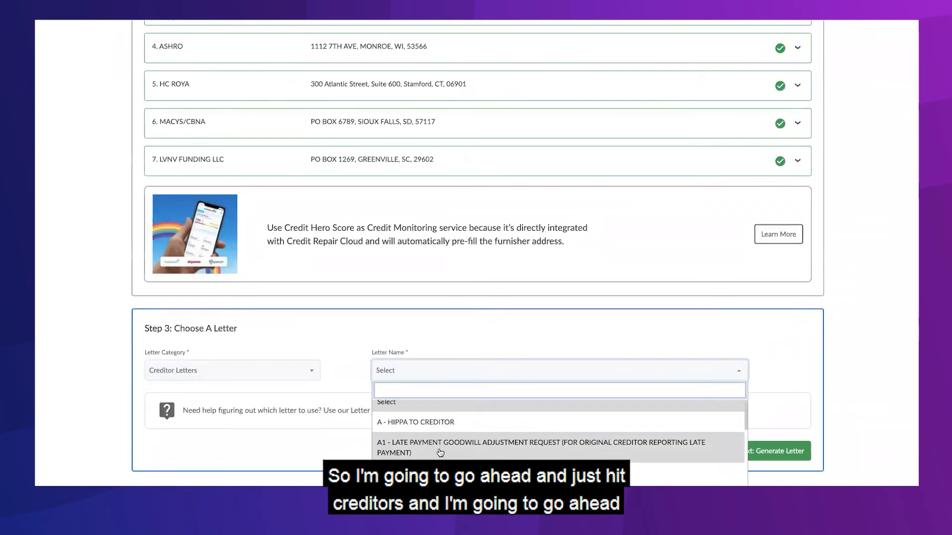
scroll(440, 446, down, 3)
scroll(439, 452, down, 1)
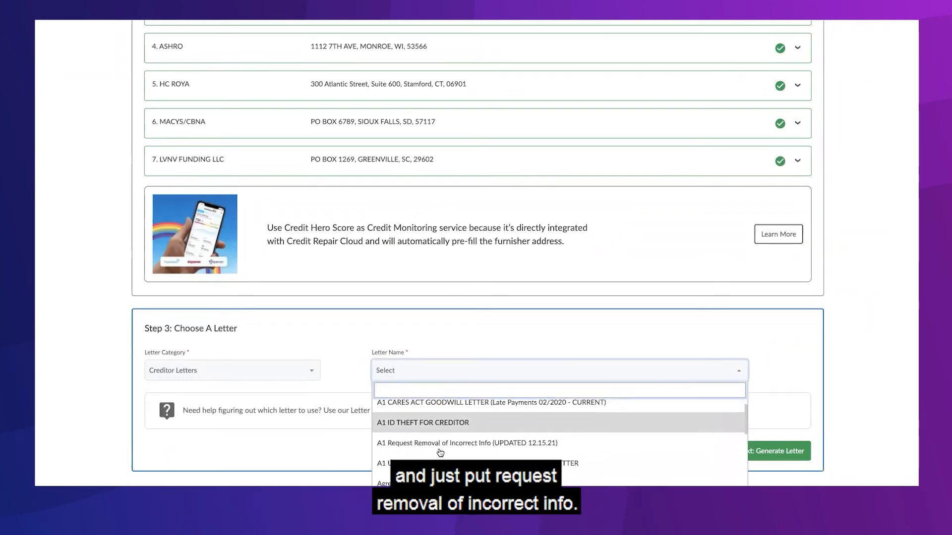
click(439, 451)
click(742, 444)
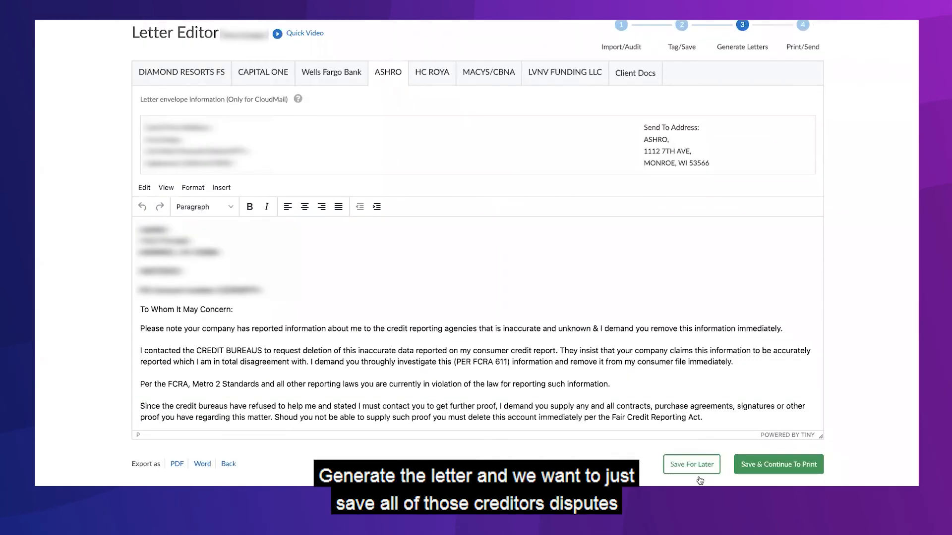
Save all seven creditor letters for round 3 under the name RD3_Creditor Disputes
click(692, 464)
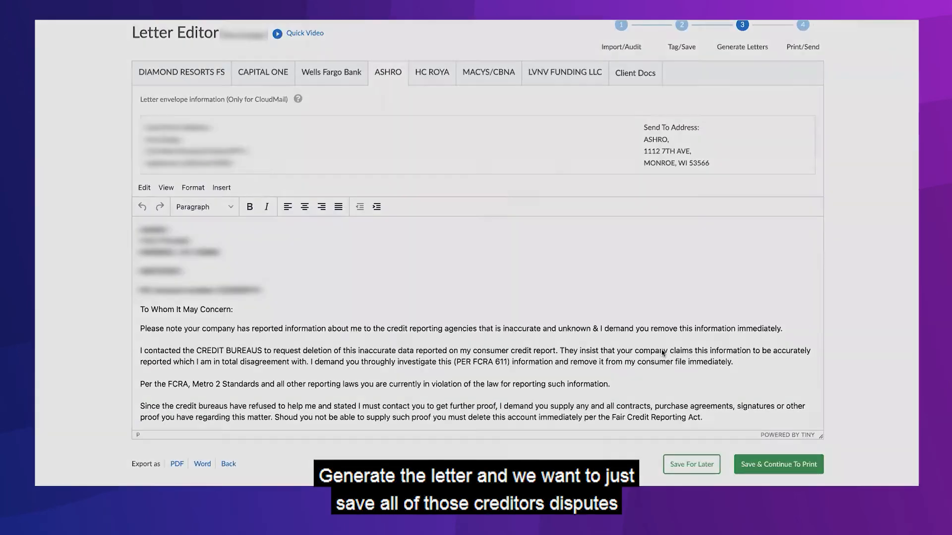
text(RD3_Creditor Dispu)
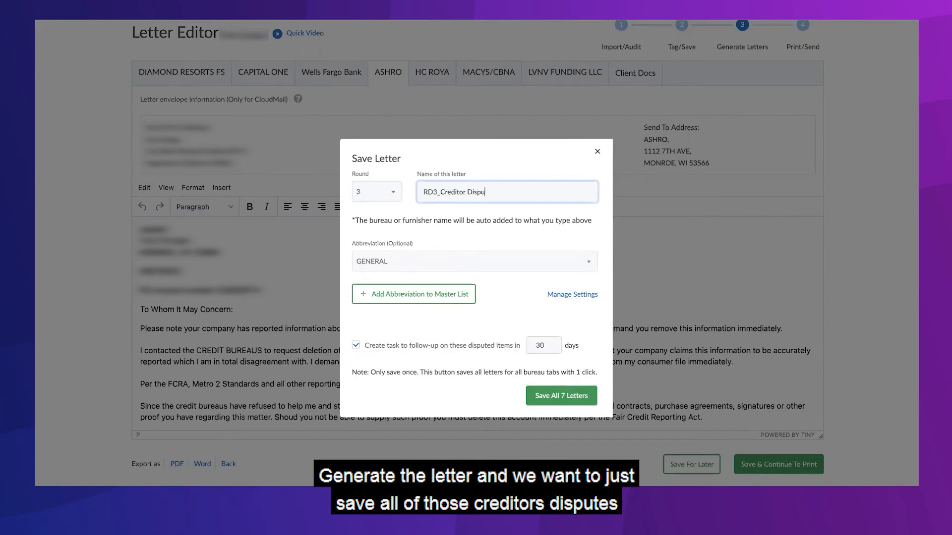
text(tes)
click(568, 400)
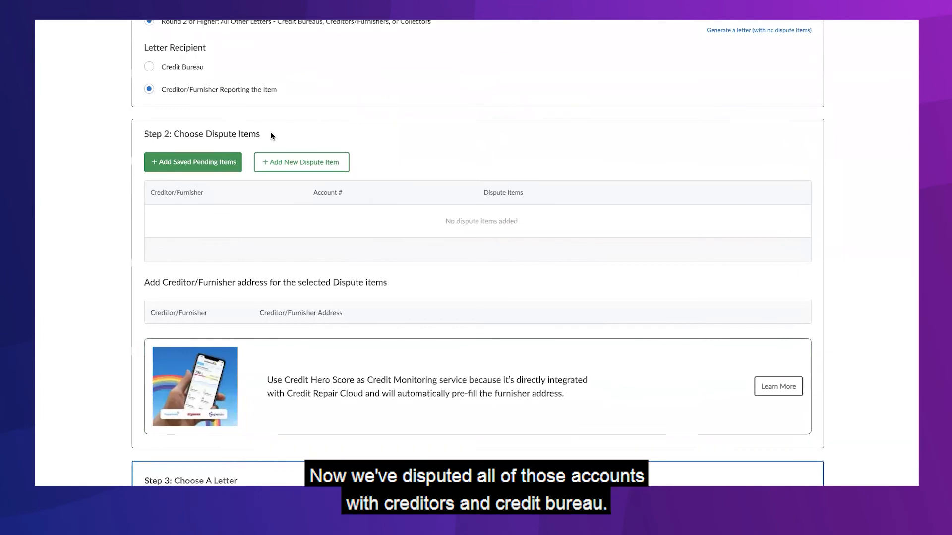
Set the letter recipient back to Credit Bureau and add the saved late-payment items GREENSTATECU and ASHRO to the dispute
scroll(148, 172, up, 2)
click(148, 158)
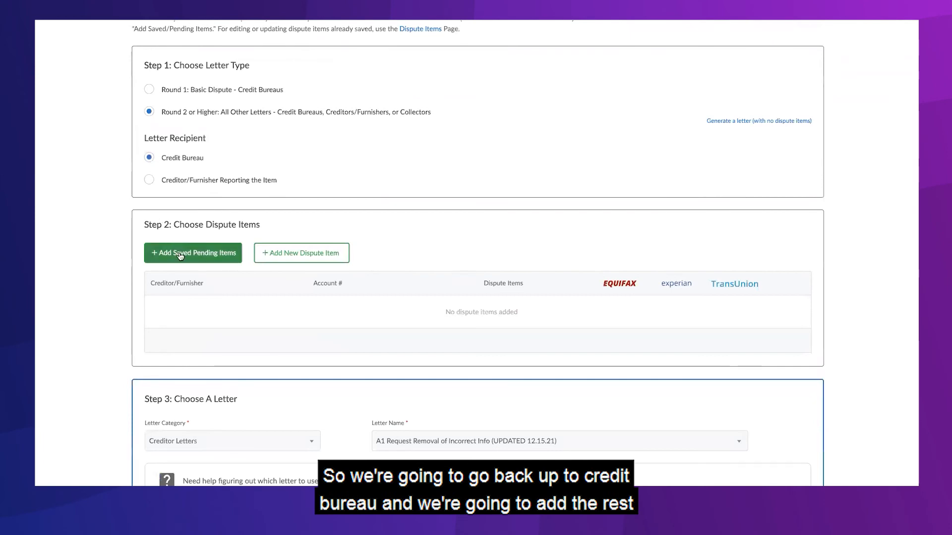
click(176, 252)
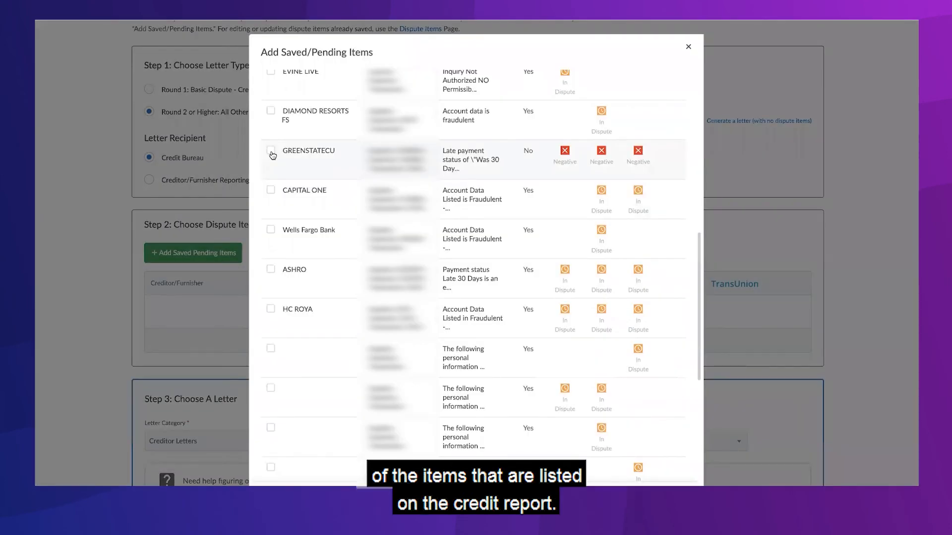
scroll(340, 251, down, 10)
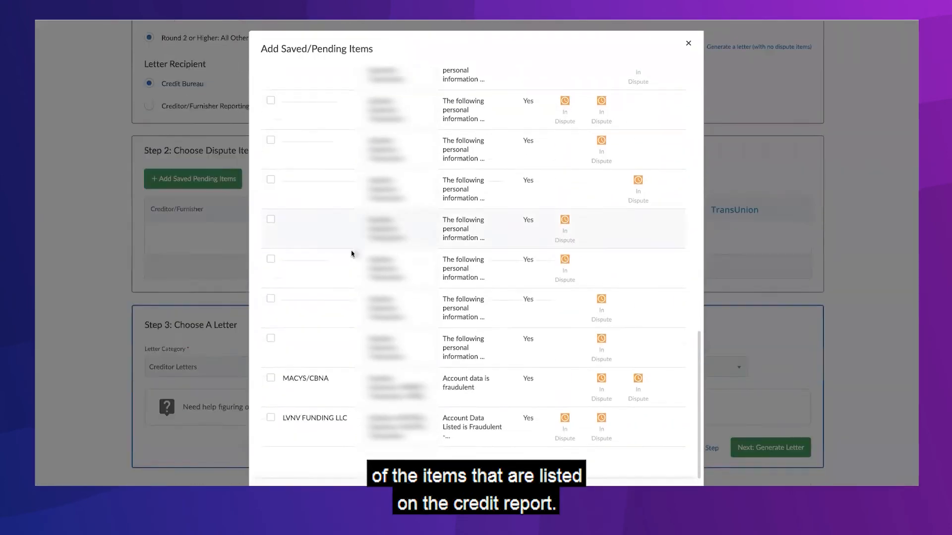
scroll(344, 341, up, 7)
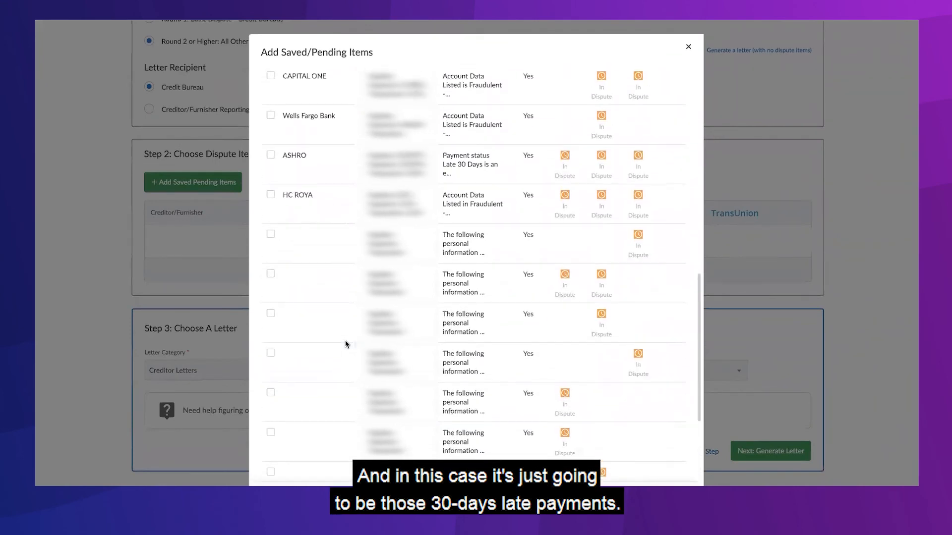
scroll(277, 277, up, 1)
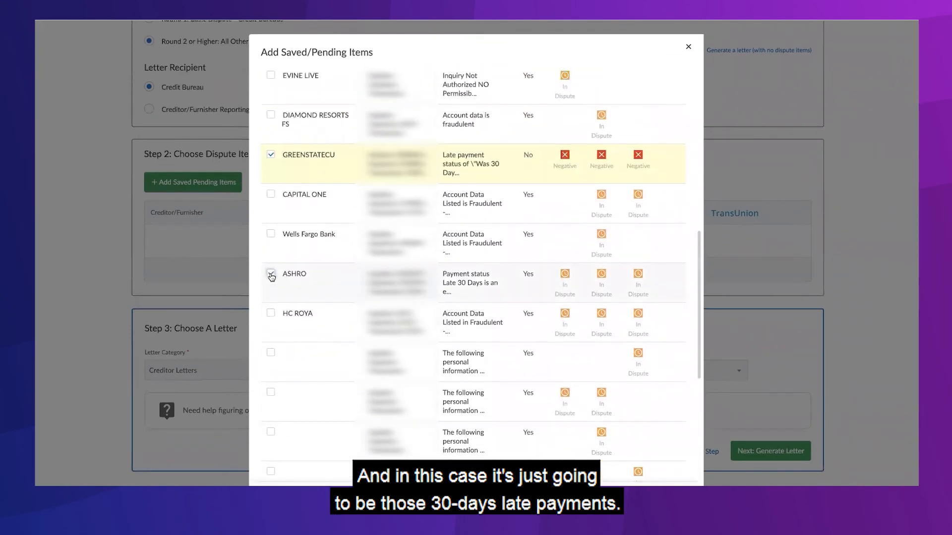
click(271, 276)
scroll(364, 307, up, 2)
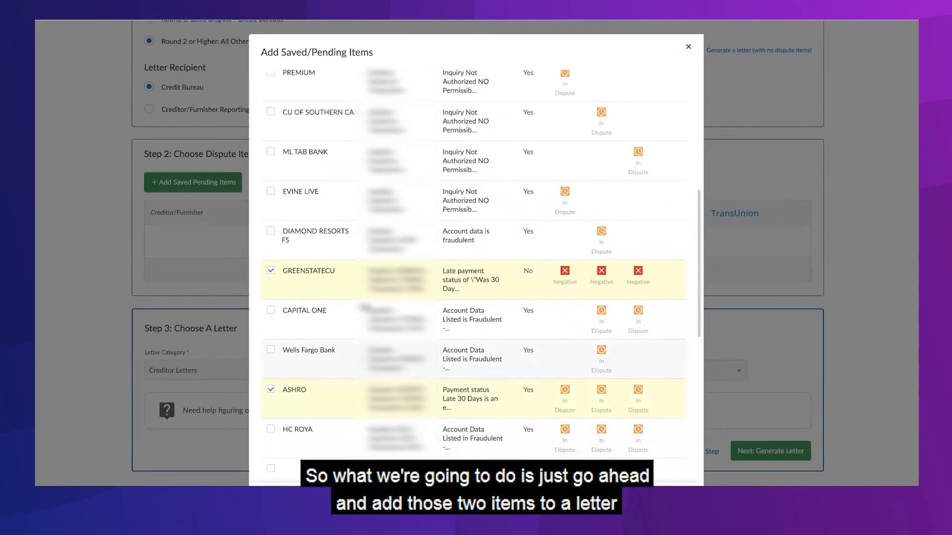
scroll(365, 307, up, 2)
scroll(364, 307, down, 6)
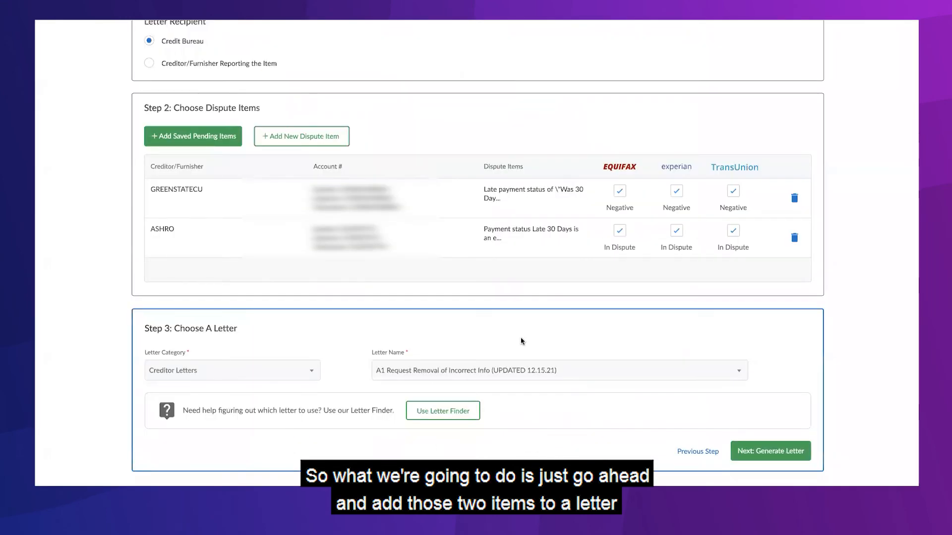
Generate the bureau letters from the Credit Bureau Letters template A1 Late Payment Status UPDATE TO PAID AS AGREED
click(312, 370)
click(218, 409)
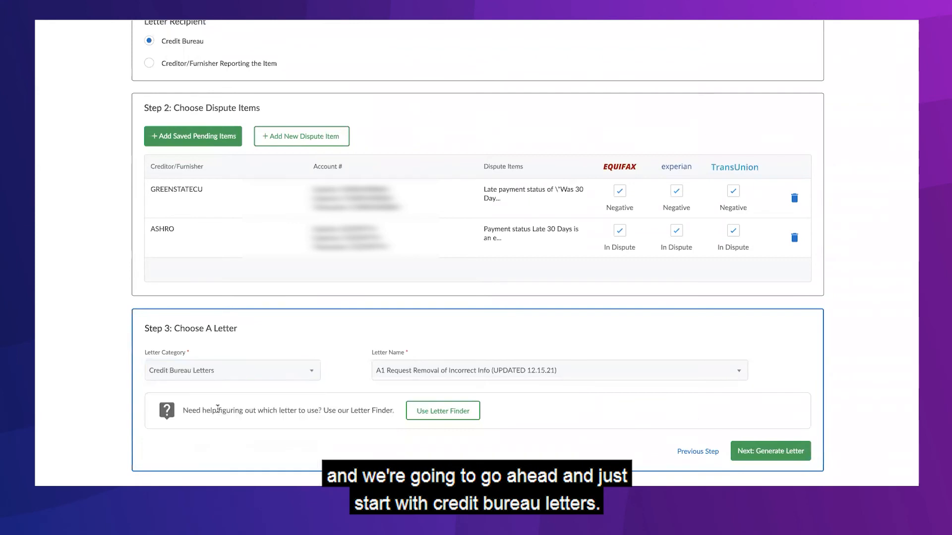
click(408, 373)
scroll(471, 474, down, 3)
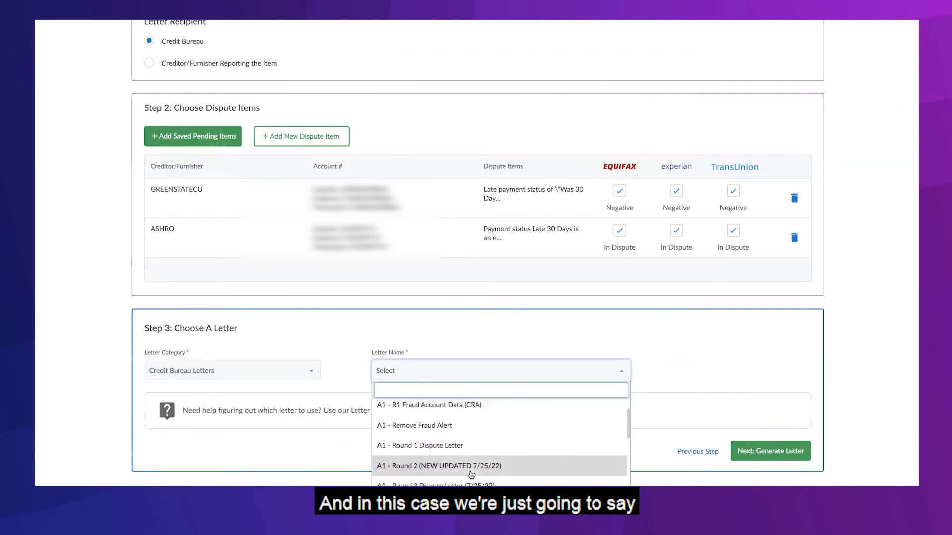
scroll(471, 474, down, 5)
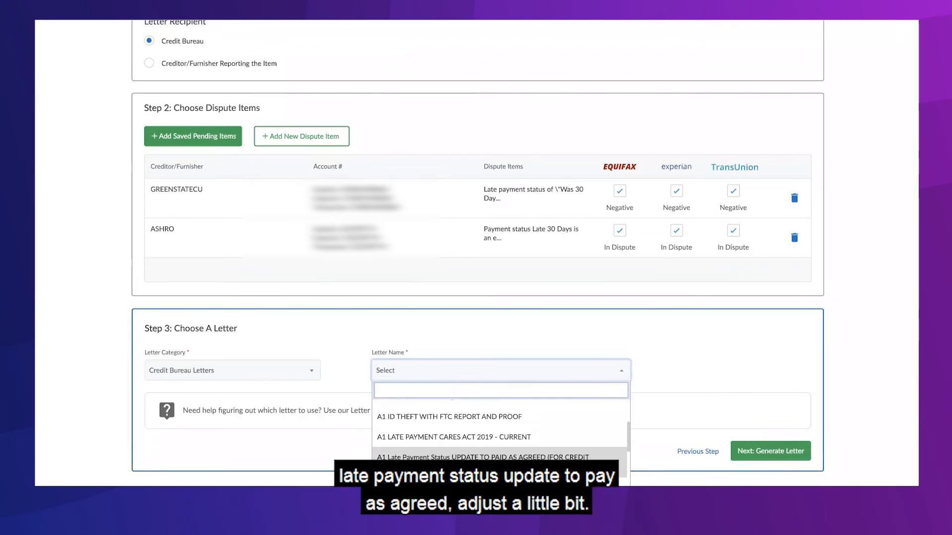
click(483, 456)
click(770, 451)
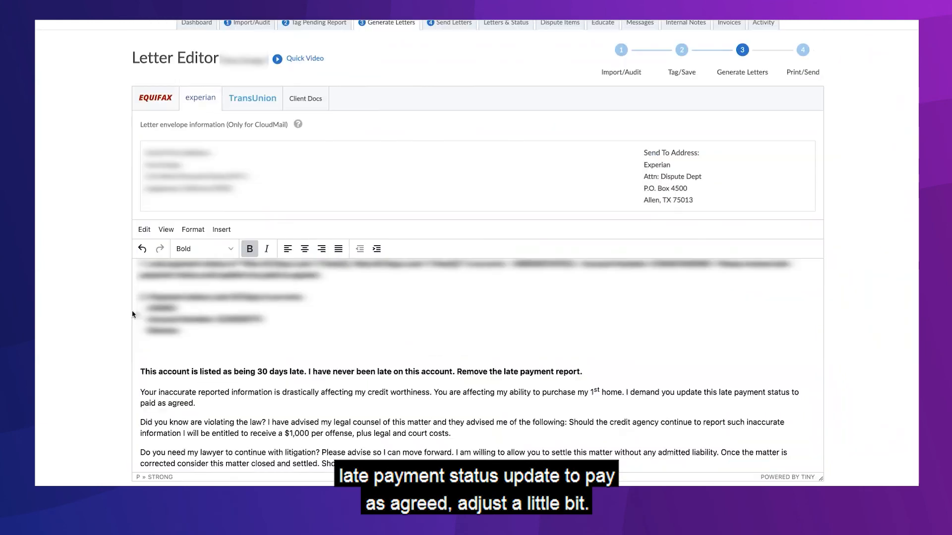
Remove the extra line breaks around the late-payment items in the Experian and TransUnion letters to make them compact
key(BackSpace)
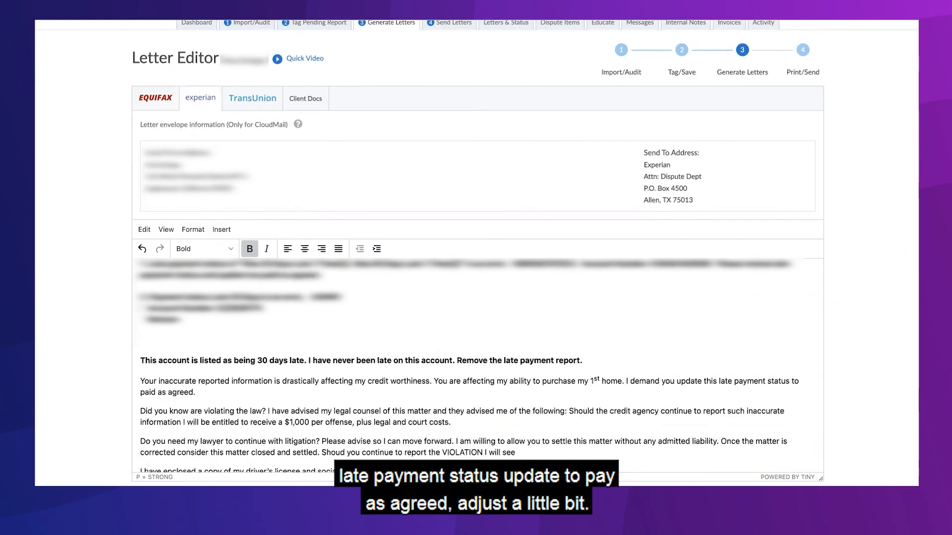
key(BackSpace)
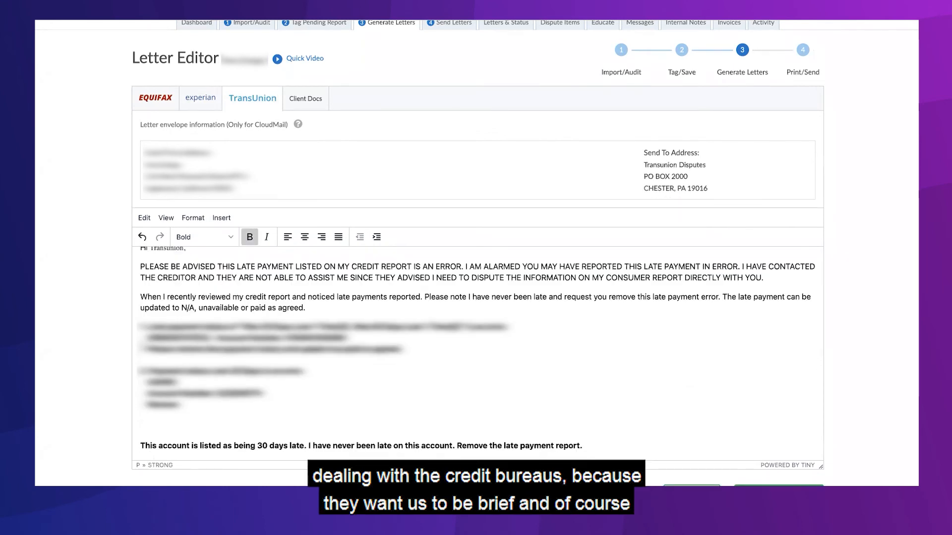
key(BackSpace)
key(BackSpace)
key(BackSpace)
key(BackSpace)
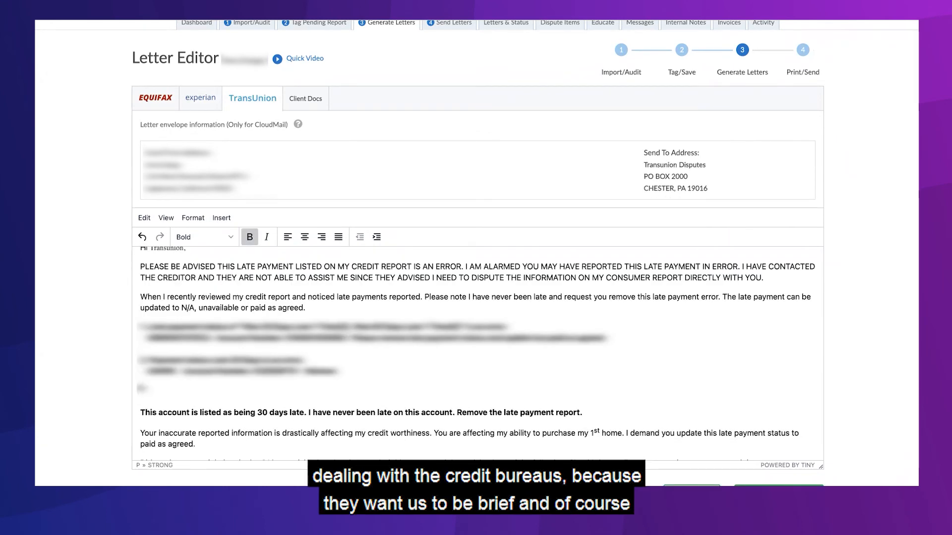
key(BackSpace)
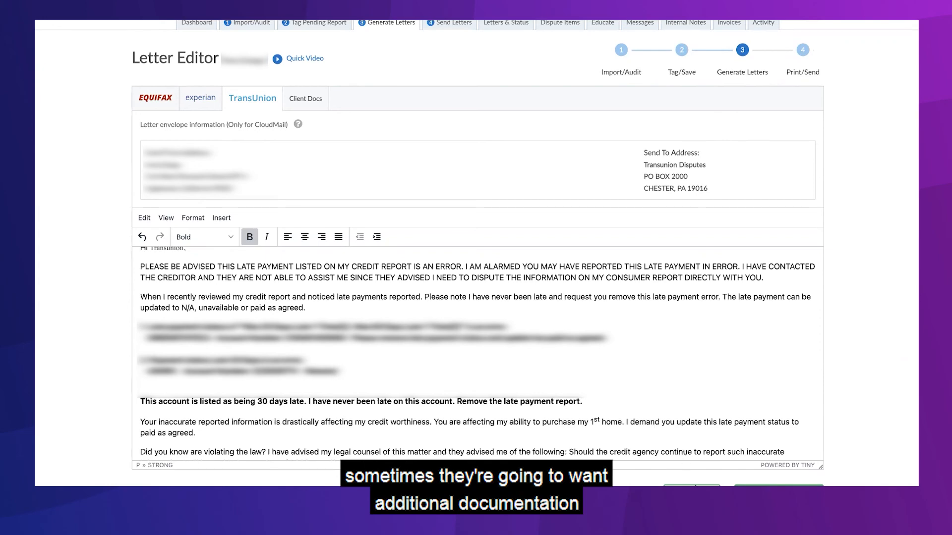
Save all three late-payment bureau letters for round 3 under a name beginning with RD3
click(692, 491)
click(384, 185)
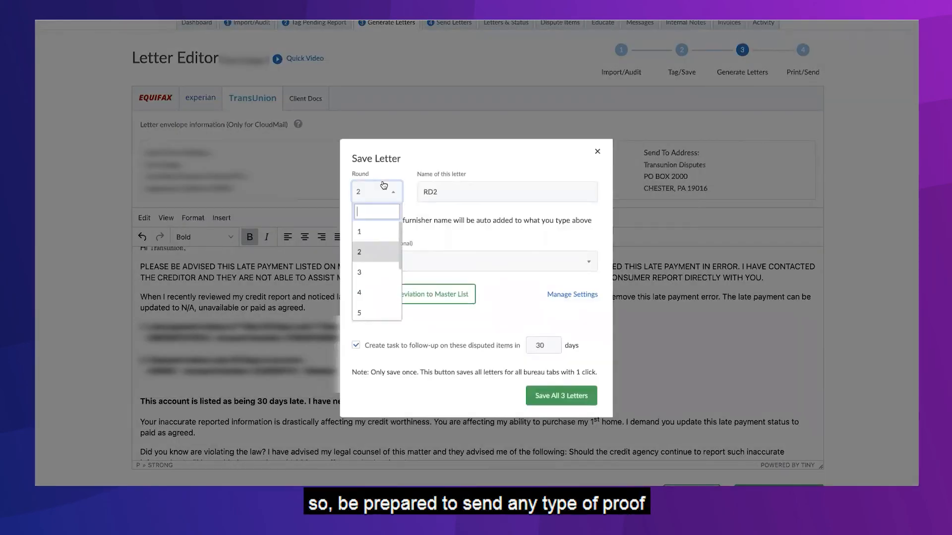
click(375, 272)
click(457, 194)
key(BackSpace)
text(3)
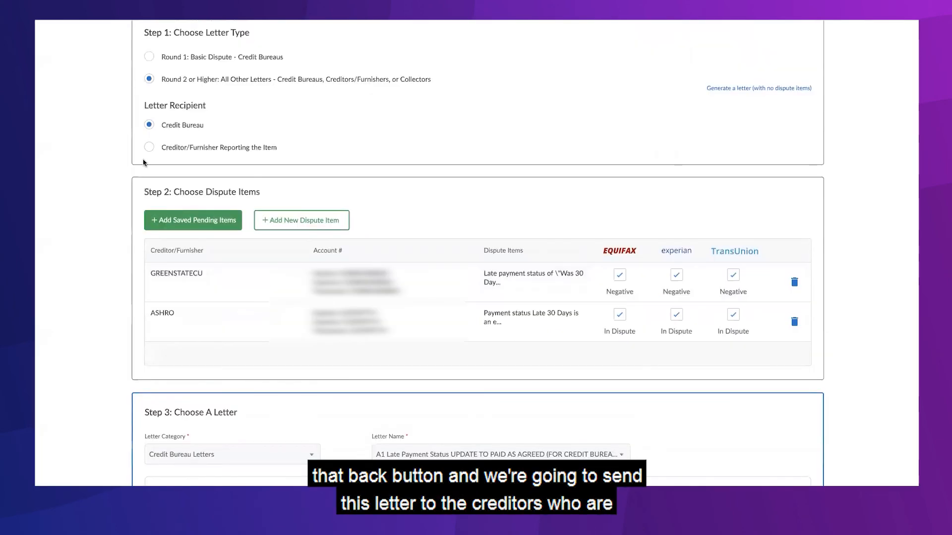
Generate creditor letters for GREENSTATECU and ASHRO from A1 - LATE PAYMENT GOODWILL ADJUSTMENT REQUEST and save both under a goodwill name
click(149, 146)
scroll(198, 272, down, 7)
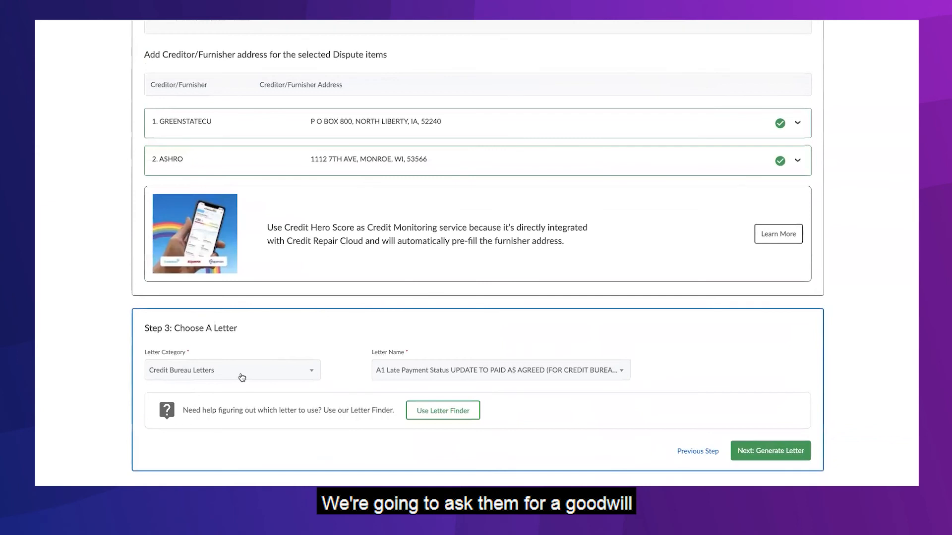
click(242, 379)
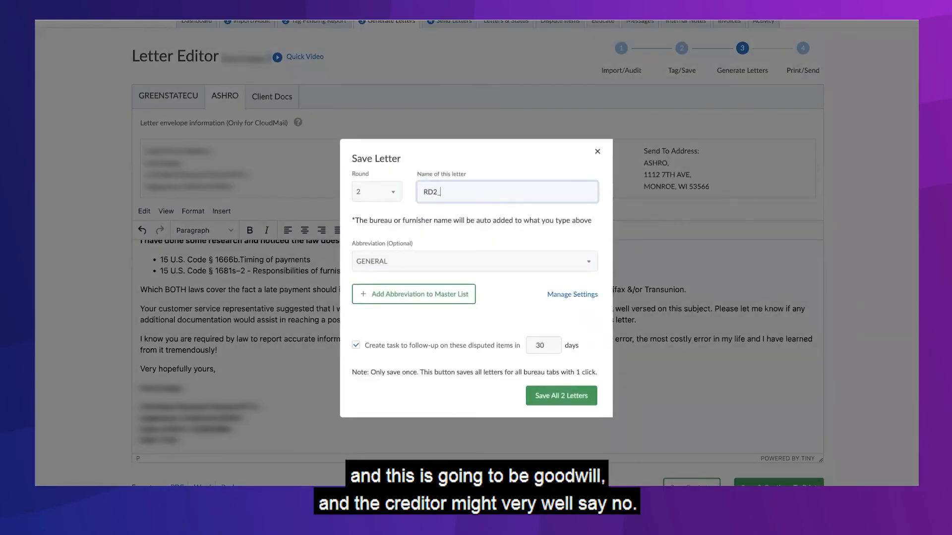
text(dwill)
click(551, 402)
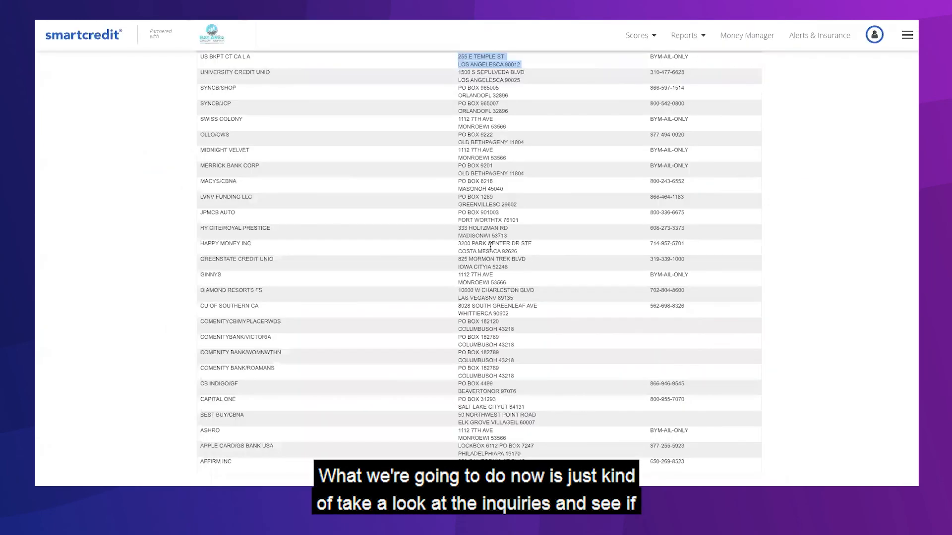
Copy all rows of the Inquiries table, from SYNCB/SHOPHQ to SYNCB/JCP, in the SmartCredit report
scroll(490, 246, up, 15)
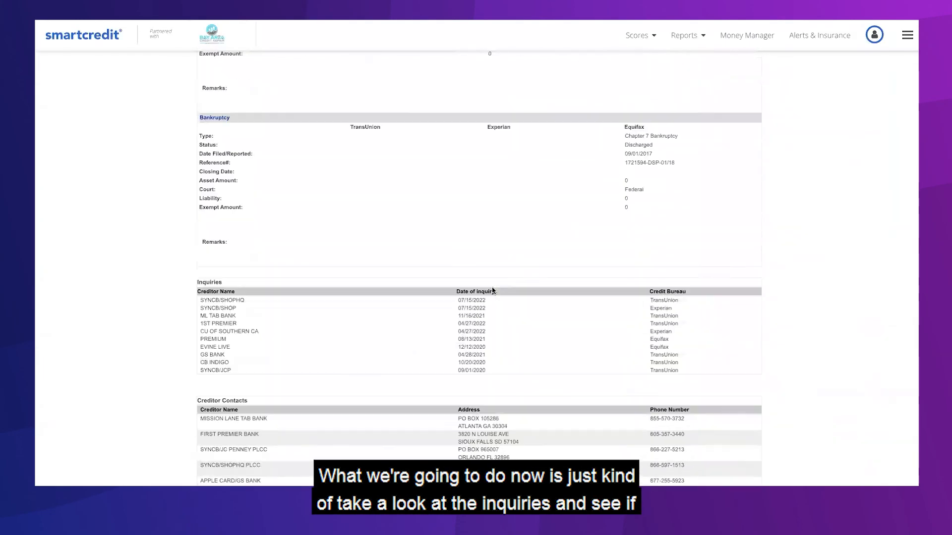
scroll(491, 297, down, 2)
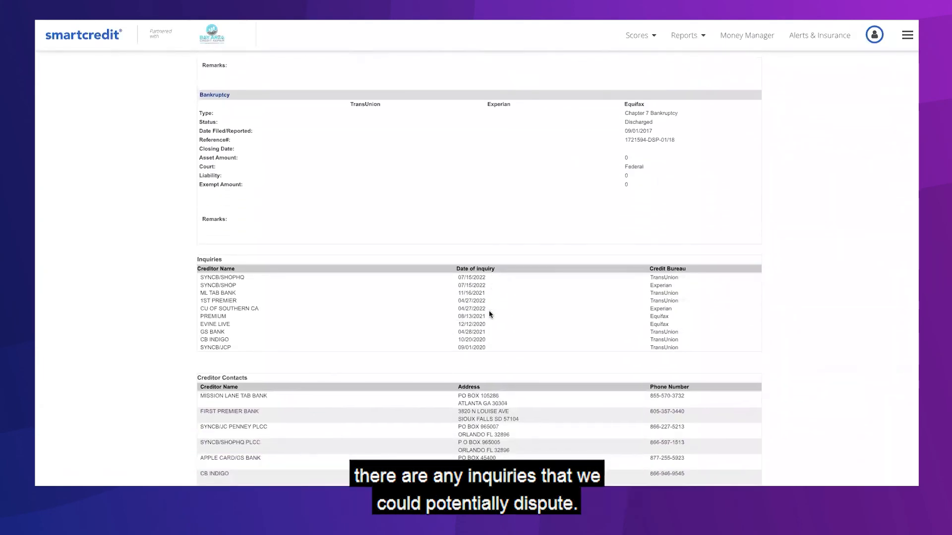
scroll(489, 310, down, 1)
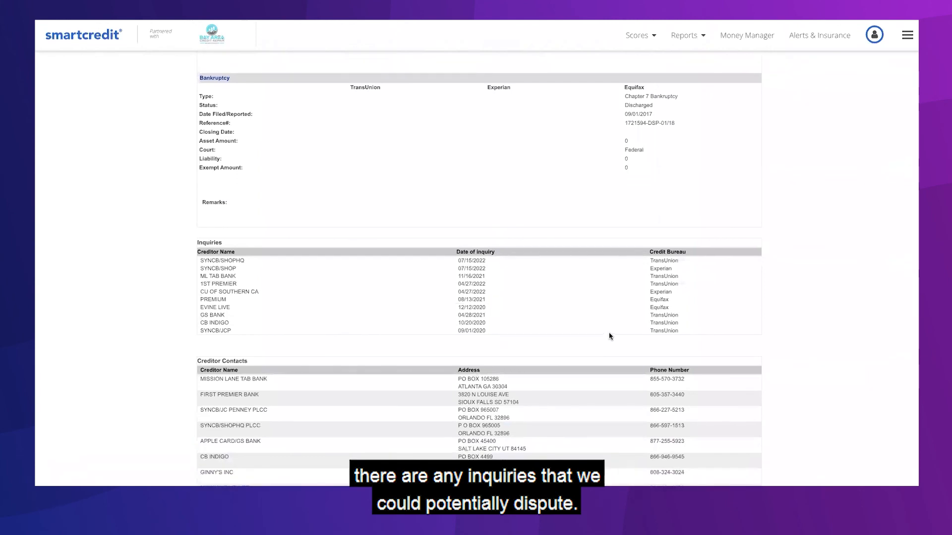
scroll(609, 336, up, 1)
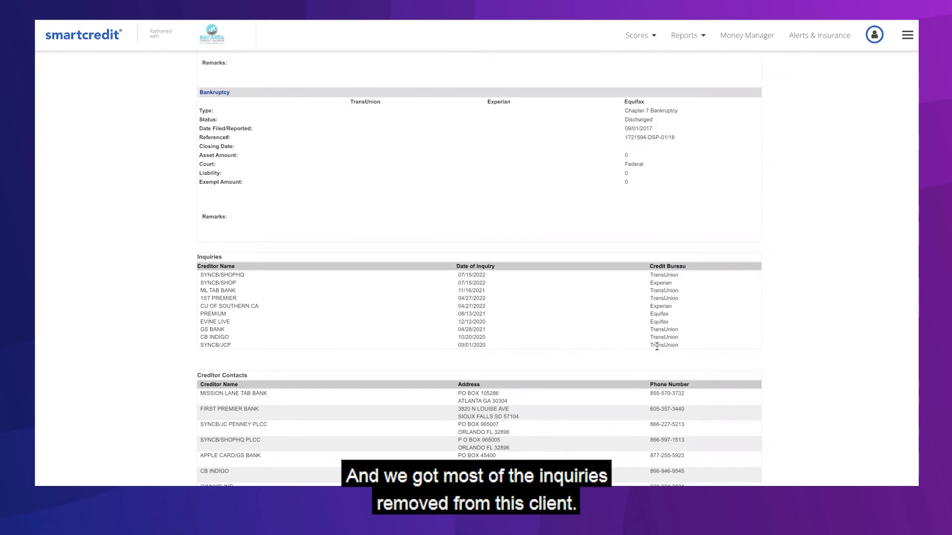
drag(679, 347, 194, 278)
key(ctrl+c)
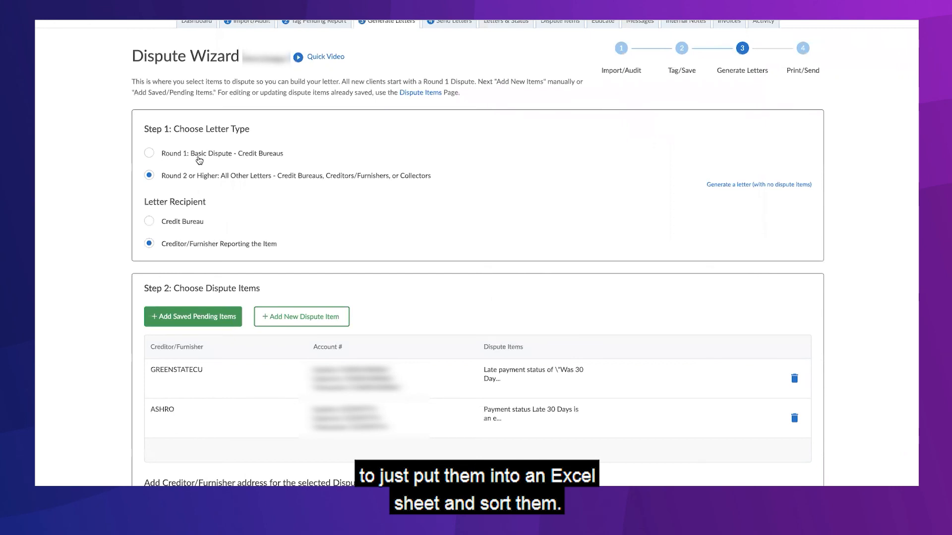
Set up a Credit Bureau dispute for the CU OF SOUTHERN CA, ML TAB BANK and EVINE LIVE inquiries and generate Credit Bureau Letters
click(323, 227)
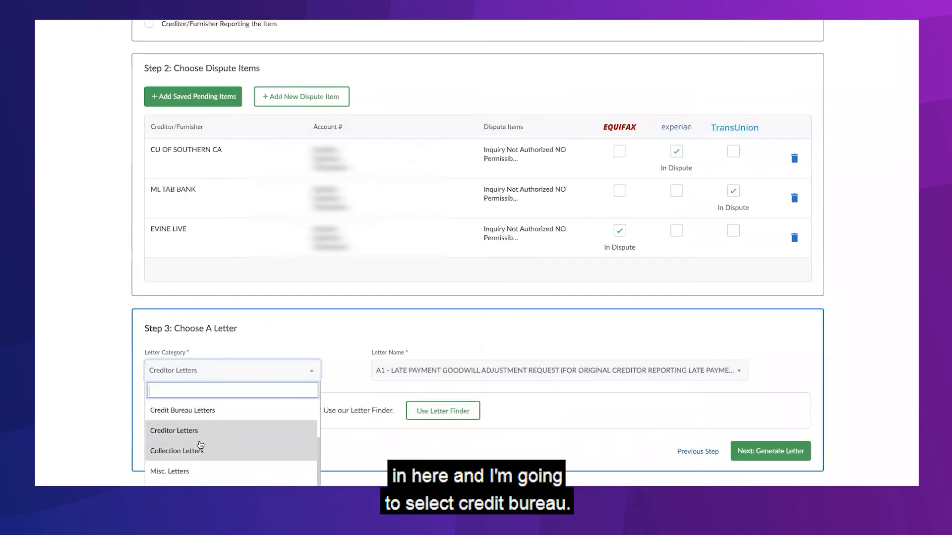
click(193, 390)
click(406, 377)
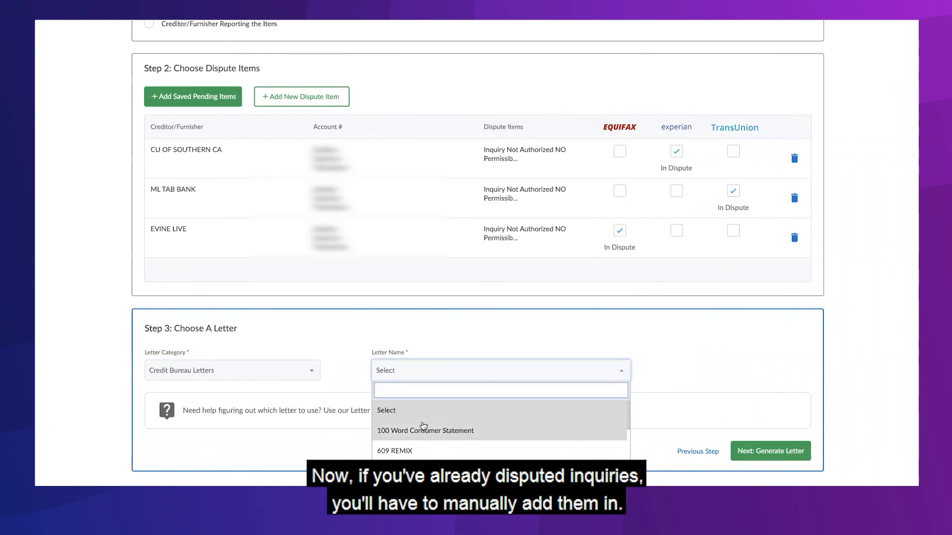
scroll(423, 426, down, 5)
scroll(424, 432, down, 5)
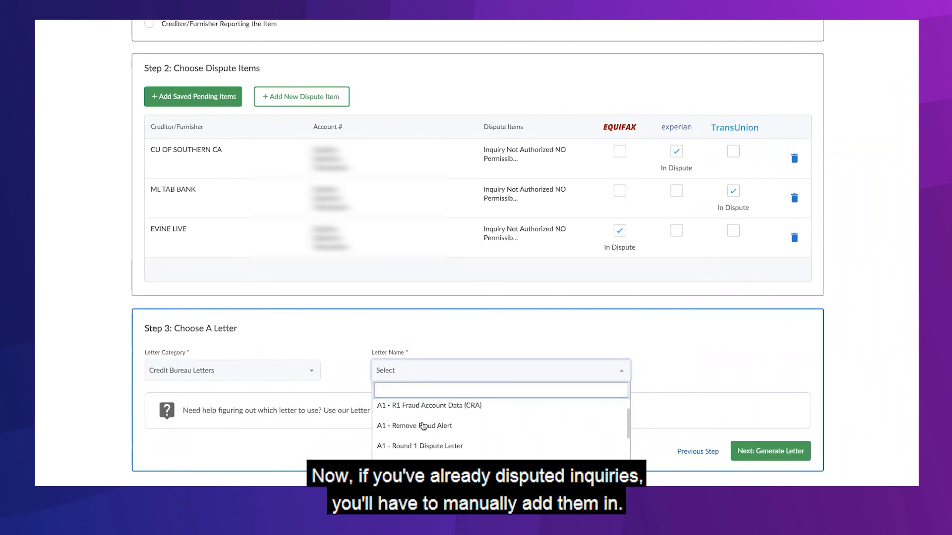
scroll(425, 440, down, 3)
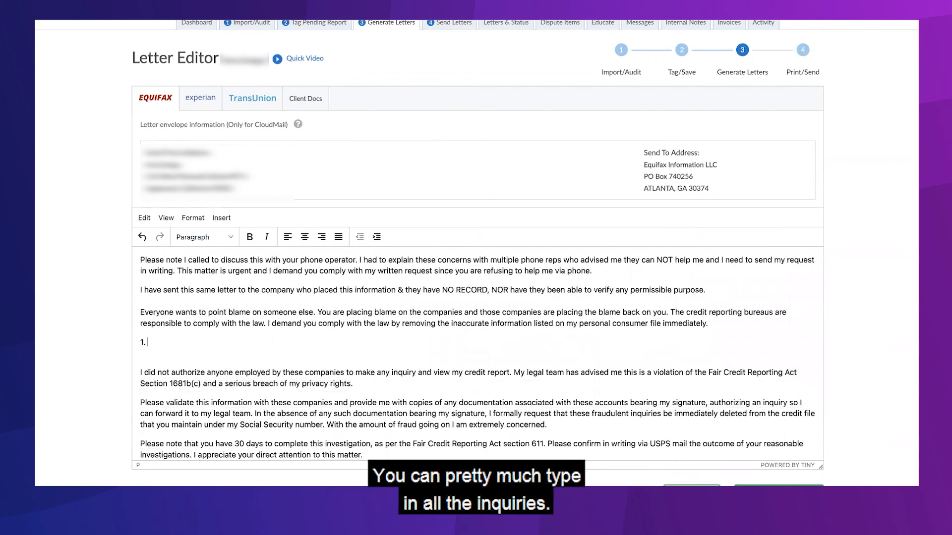
Paste the copied inquiry rows into a blank Excel workbook and custom sort them by the credit bureau column
key(ctrl+v)
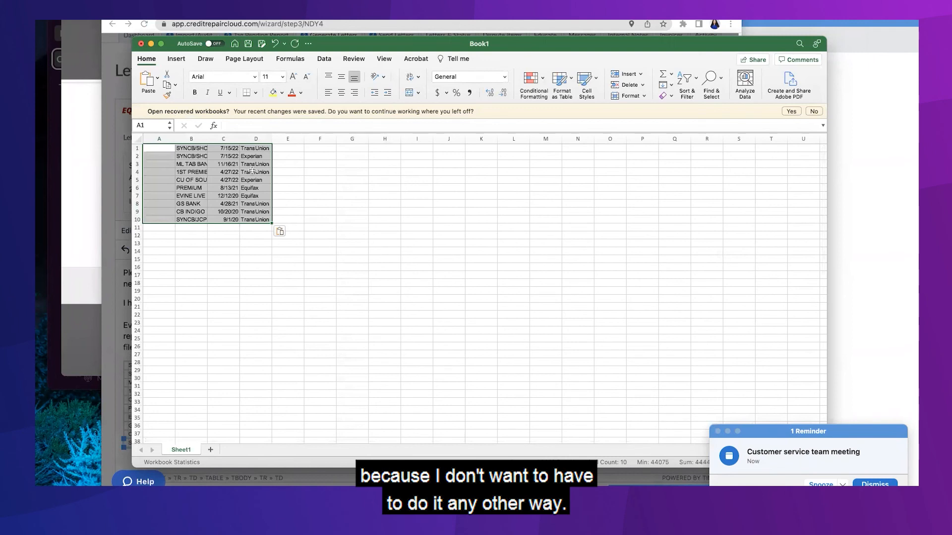
click(686, 78)
click(719, 118)
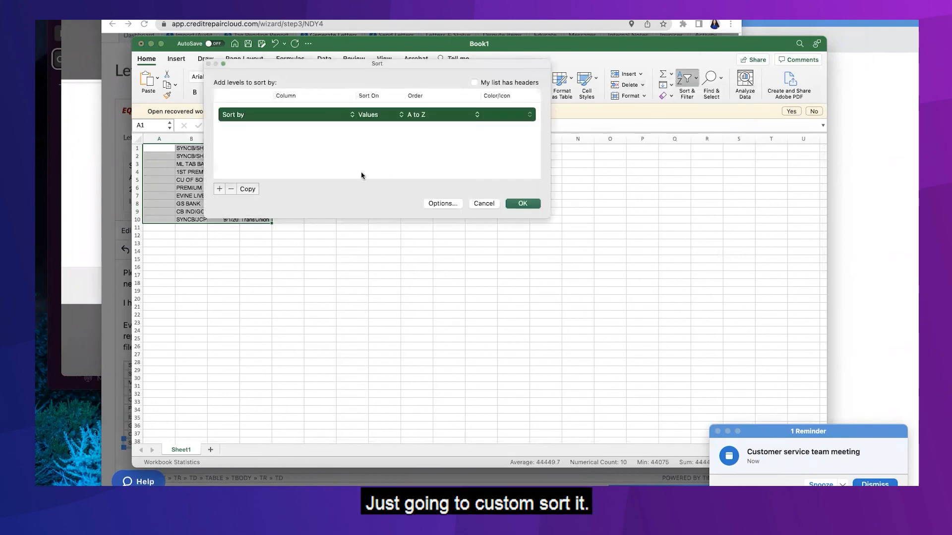
click(300, 114)
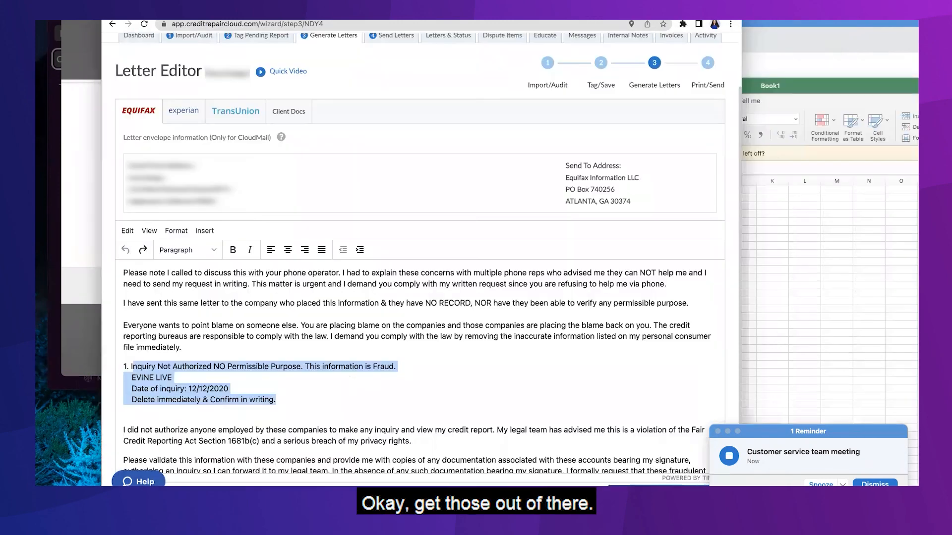
Replace the prefilled inquiry in the Equifax letter with the PREMIUM and EVINE LIVE rows from the Excel sheet
key(BackSpace)
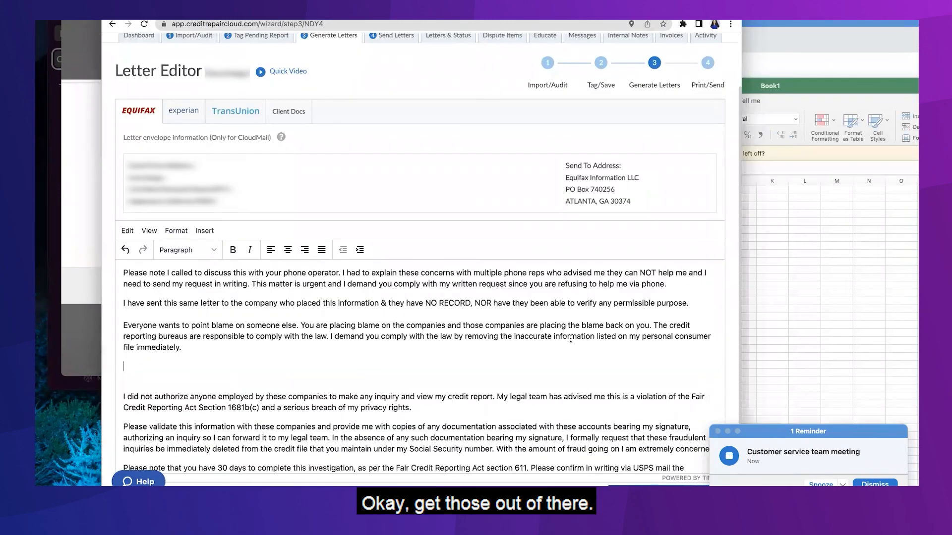
click(761, 310)
drag(481, 191, 546, 198)
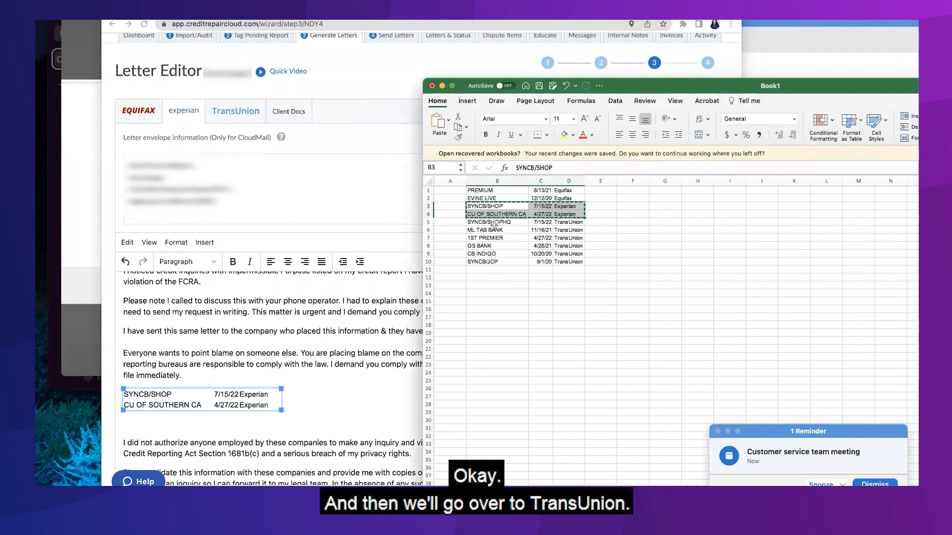
Replace the prefilled ML TAB BANK inquiry in the TransUnion letter with the six TransUnion rows from the Excel sheet
drag(492, 223, 556, 263)
key(super+c)
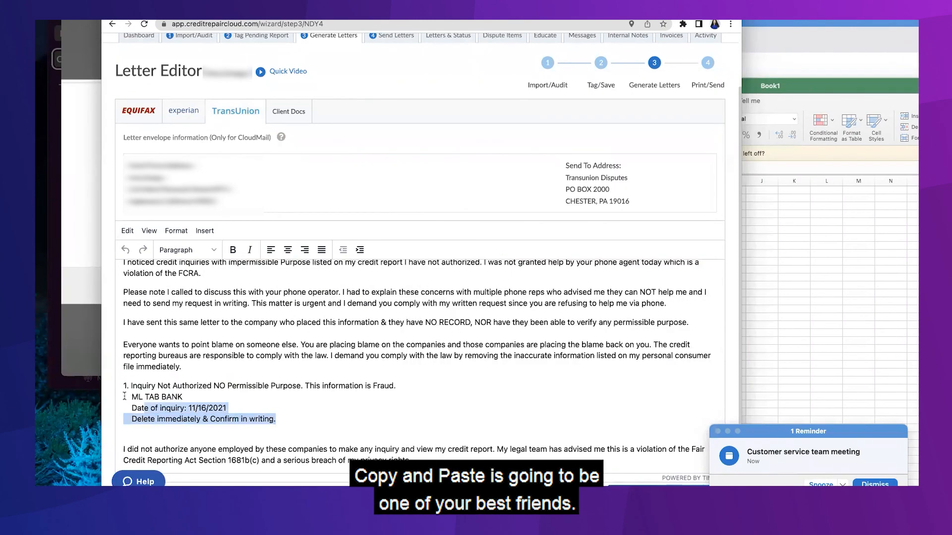
drag(149, 412, 116, 390)
key(super+v)
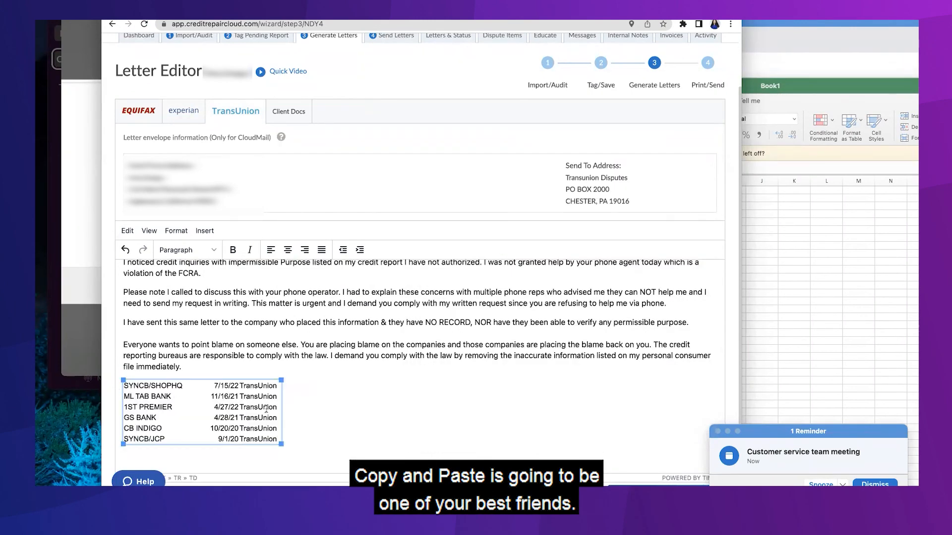
Clear the GS BANK name, date and bureau from the inquiry table in the TransUnion letter
double_click(149, 412)
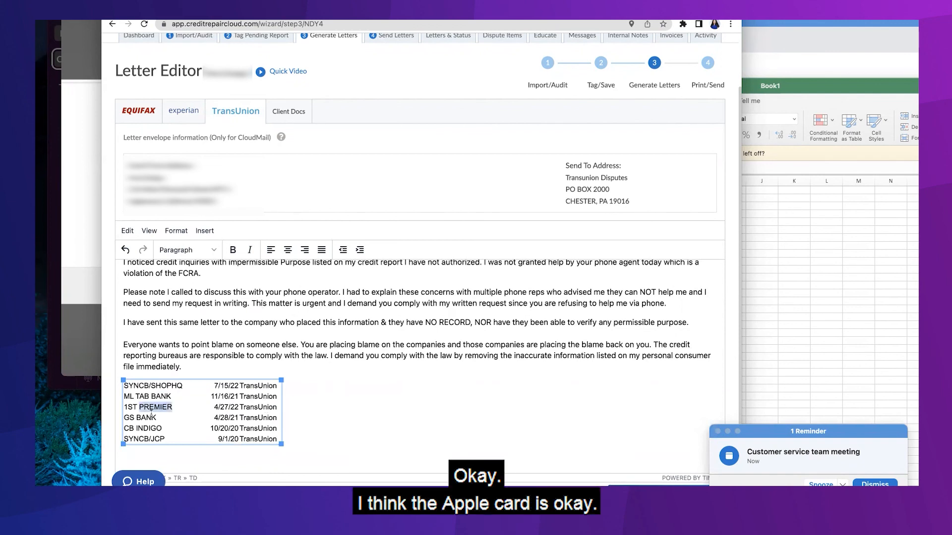
triple_click(148, 415)
key(BackSpace)
double_click(223, 417)
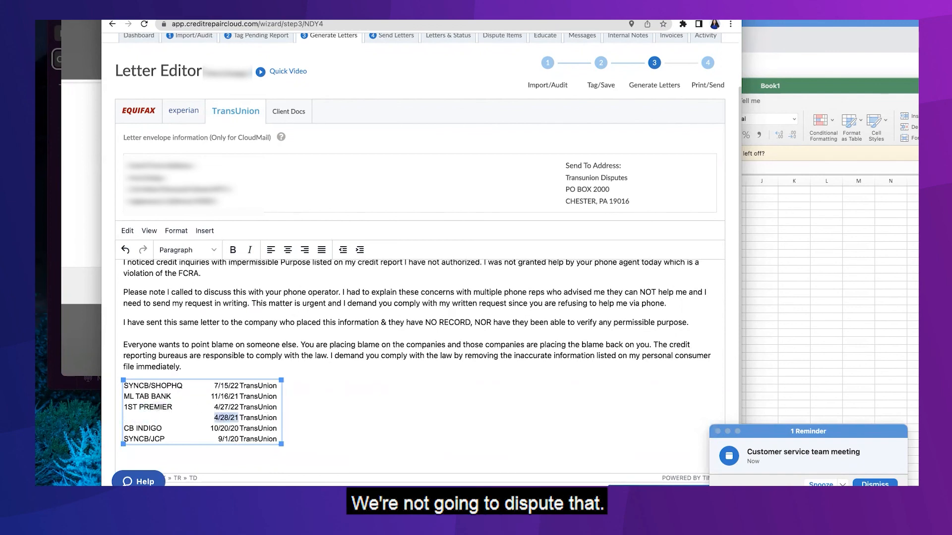
key(BackSpace)
double_click(251, 417)
key(BackSpace)
Save all three inquiry letters for round 3 under the name RD3_INQ
scroll(135, 415, down, 3)
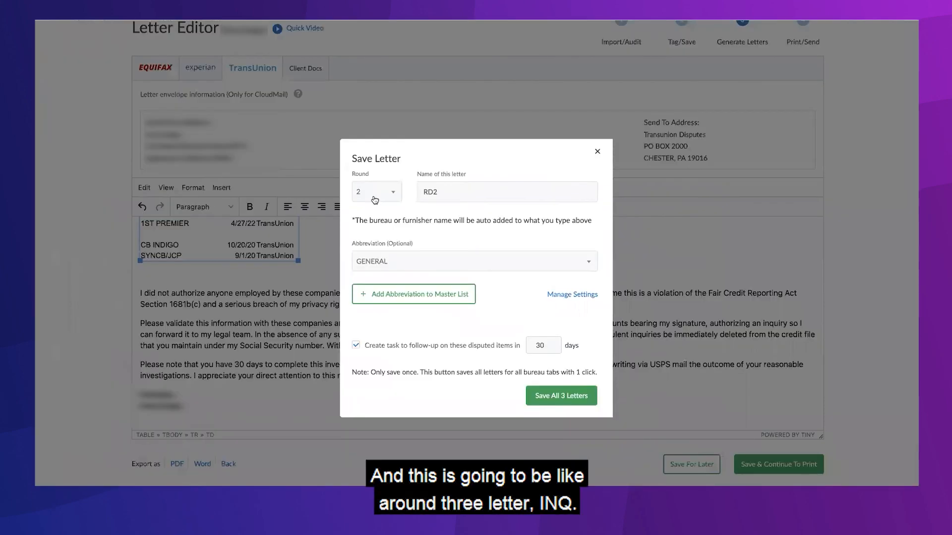
click(375, 198)
click(377, 280)
click(466, 189)
text(_INQ)
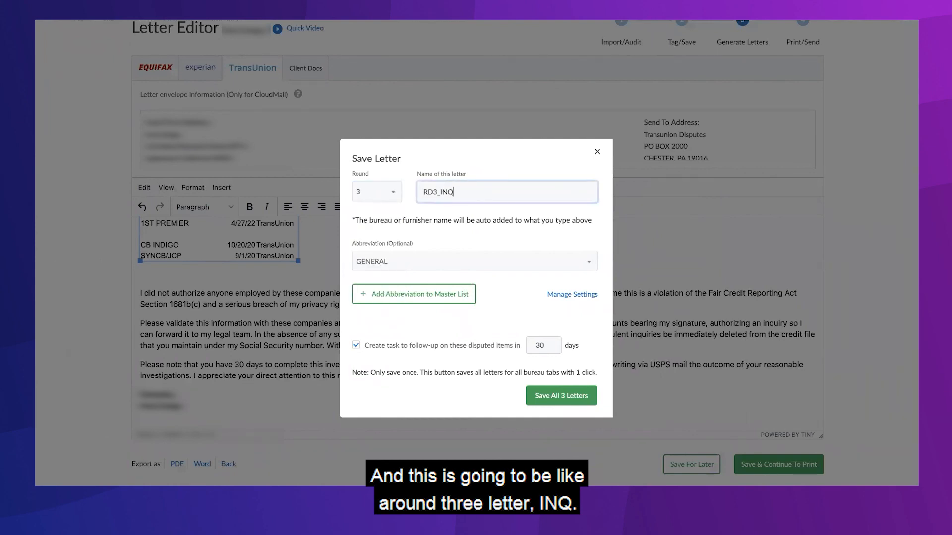
click(549, 399)
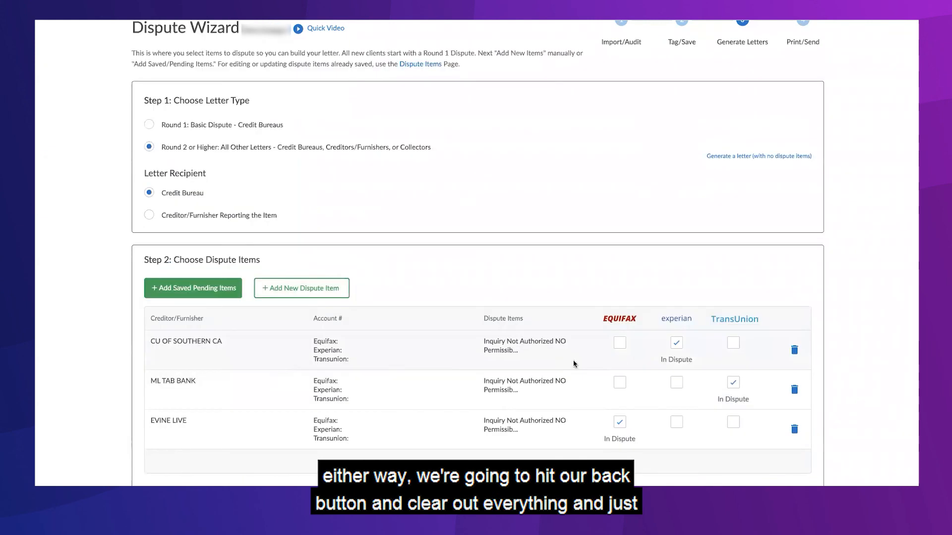
Remove the three inquiry items from the dispute and review the dispute status of all saved pending items
click(793, 349)
click(793, 350)
click(794, 350)
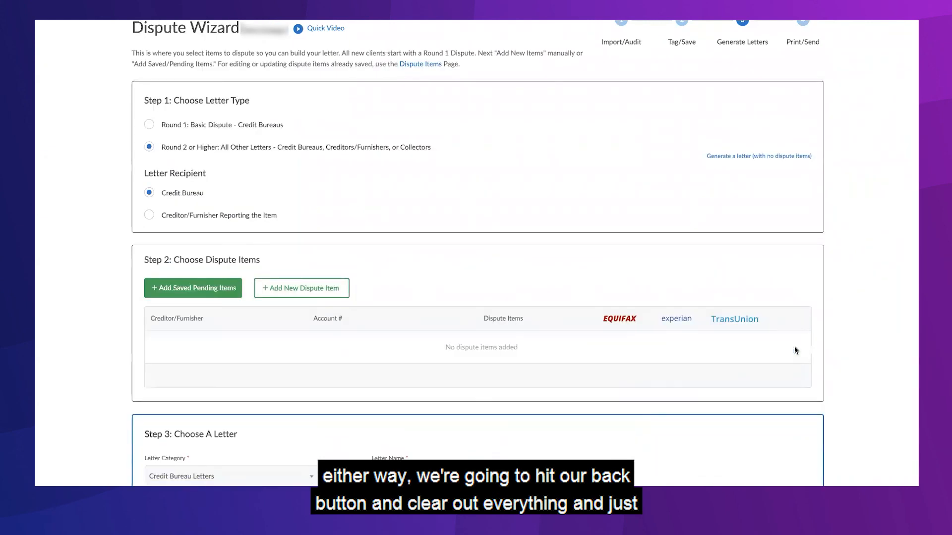
click(193, 287)
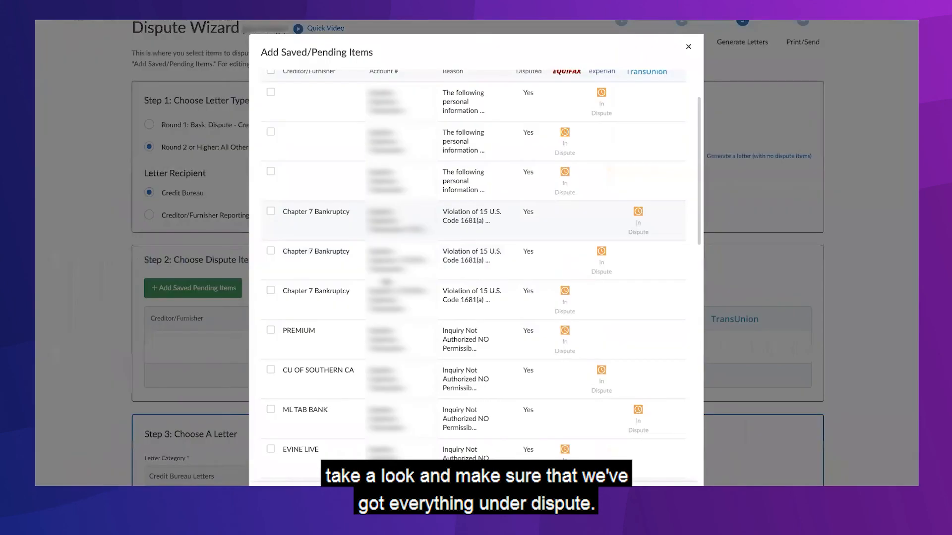
scroll(473, 273, down, 9)
scroll(473, 273, up, 7)
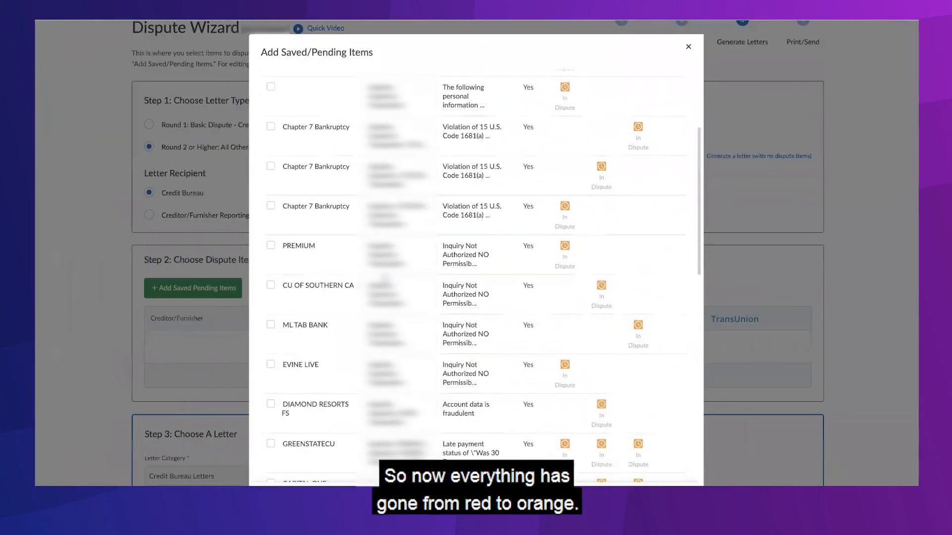